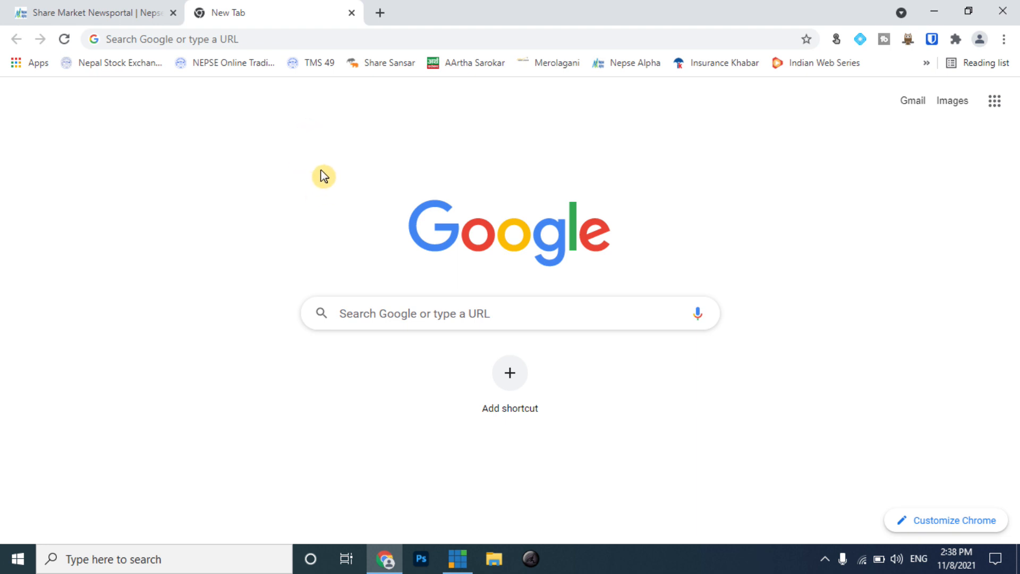
Open the Free Portfolio Tracker on the nepsealpha.com website
click(108, 21)
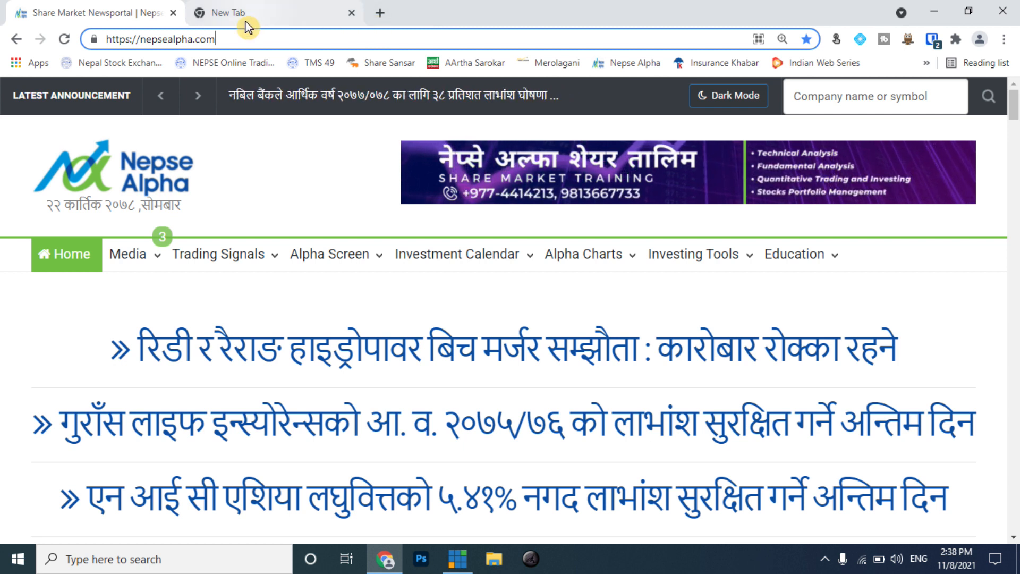
click(152, 40)
click(227, 40)
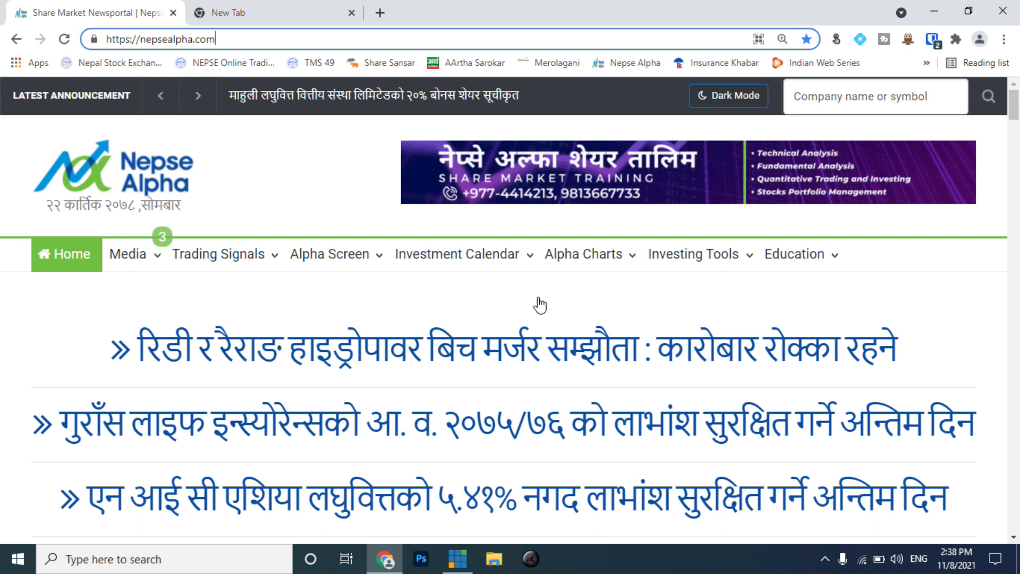
mouse_move(712, 257)
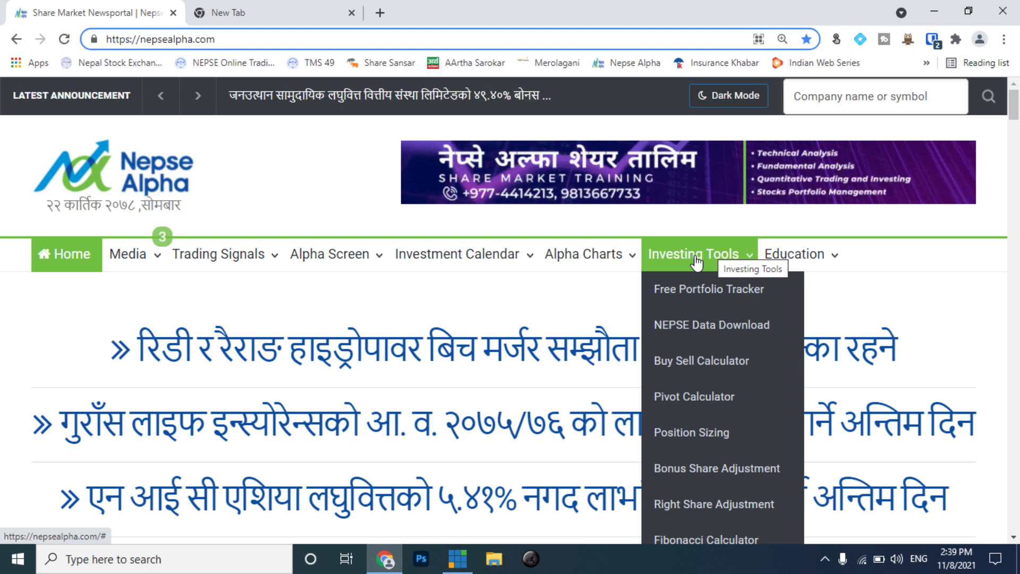
click(717, 291)
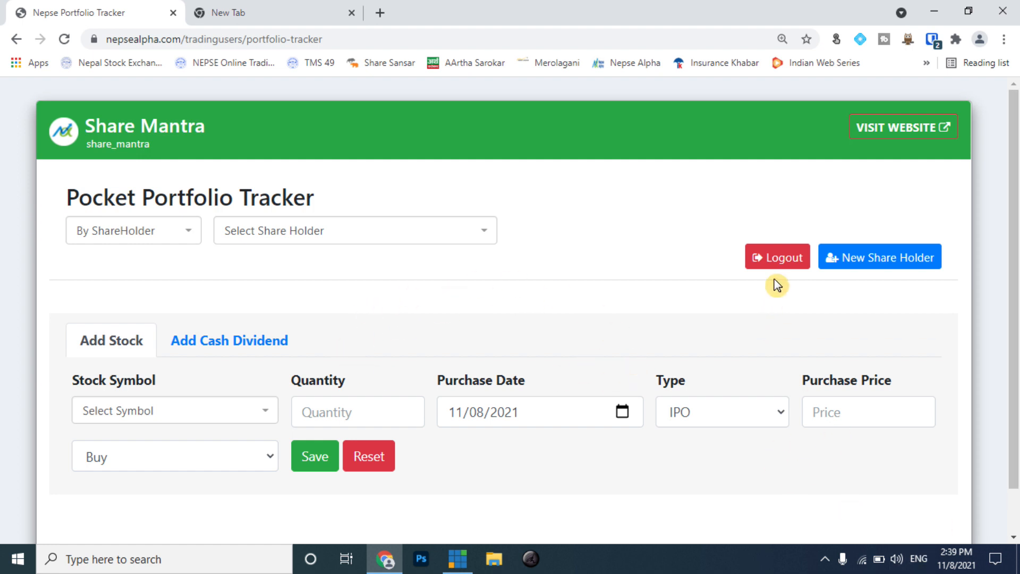
Log out of the portfolio tracker and open the free registration form
click(782, 258)
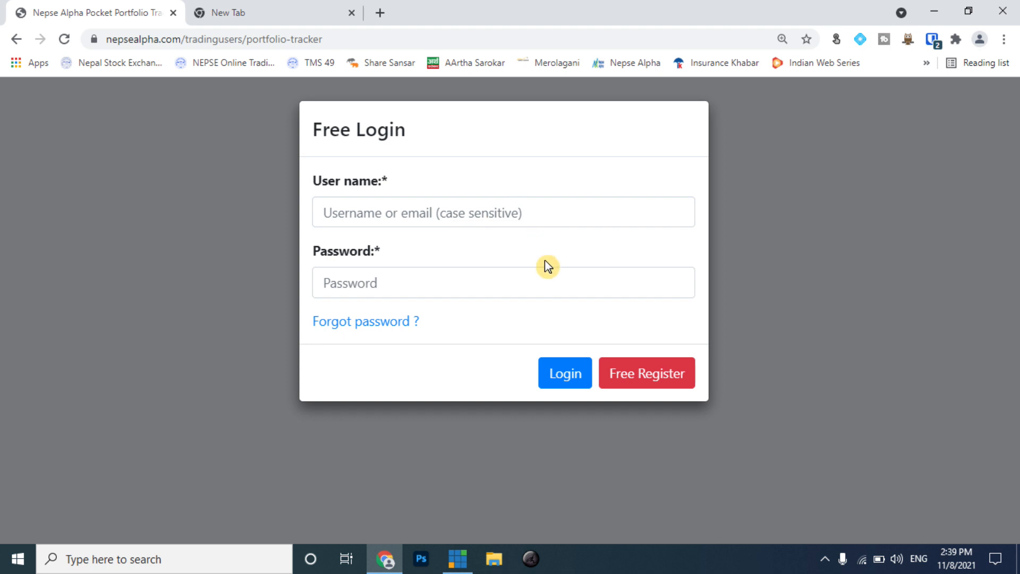
click(649, 372)
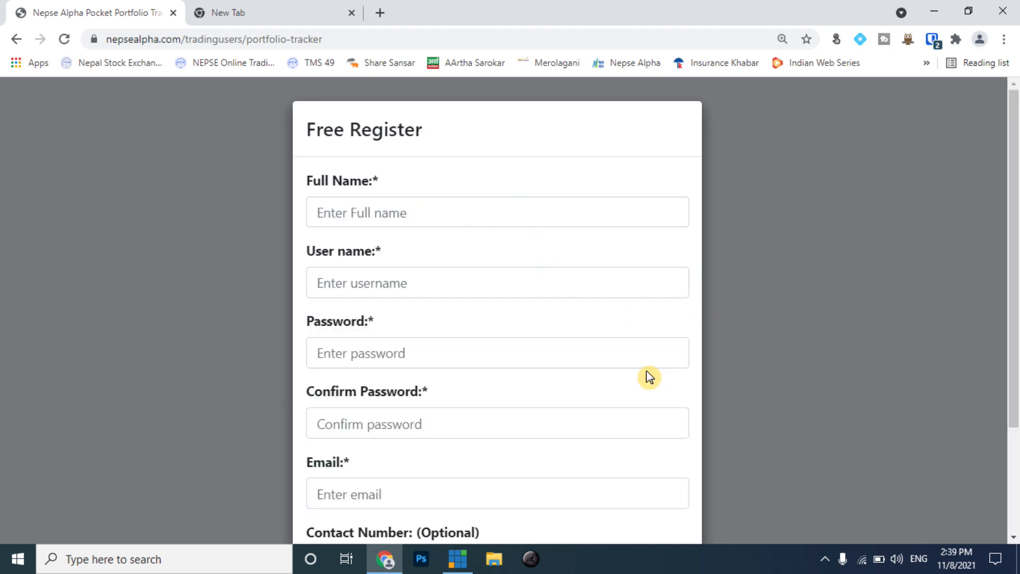
Examine the registration form's full name, user name, password, confirmation, email and optional contact number fields
click(376, 218)
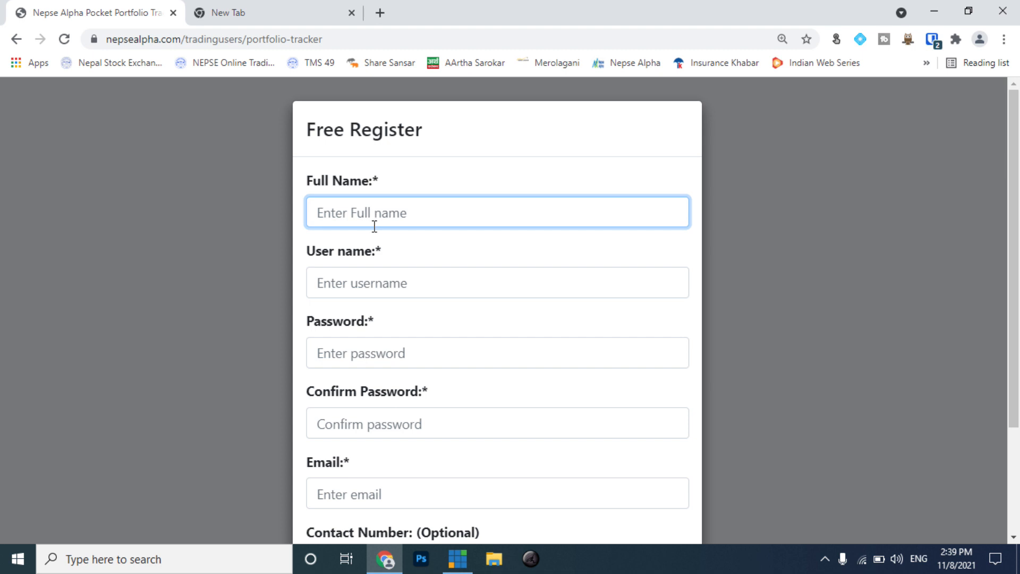
click(359, 280)
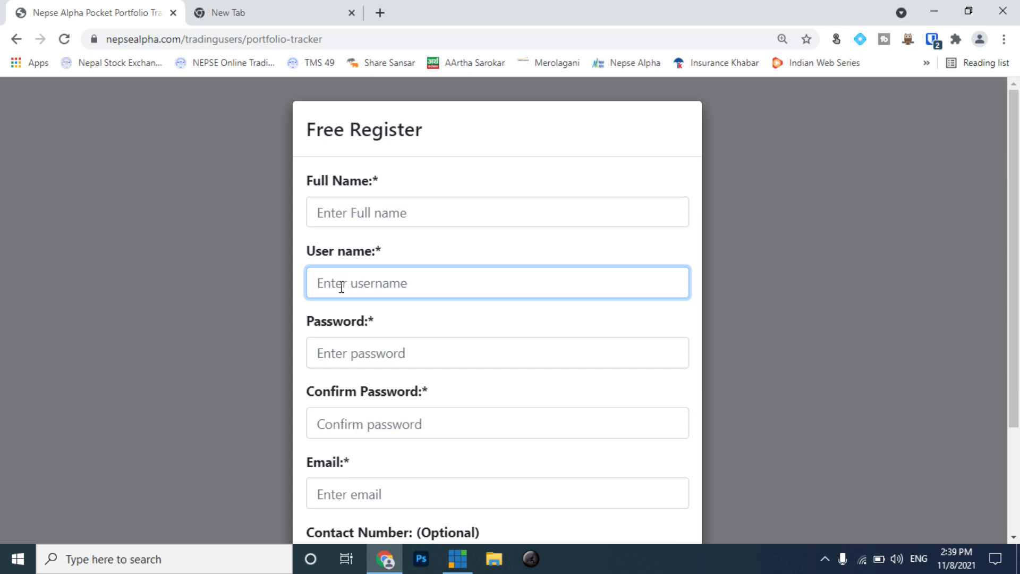
click(338, 356)
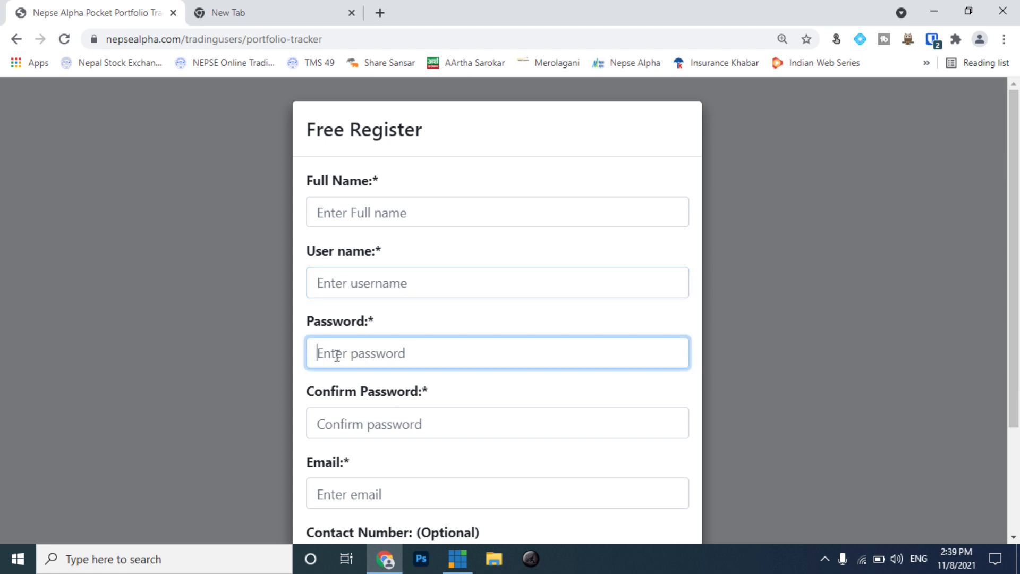
click(328, 420)
scroll(333, 417, down, 1)
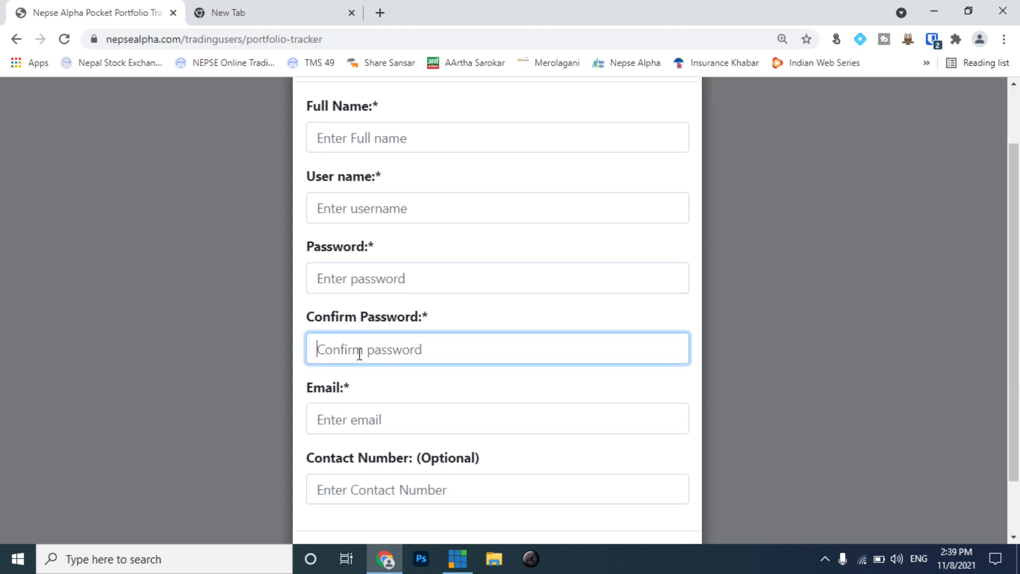
click(334, 422)
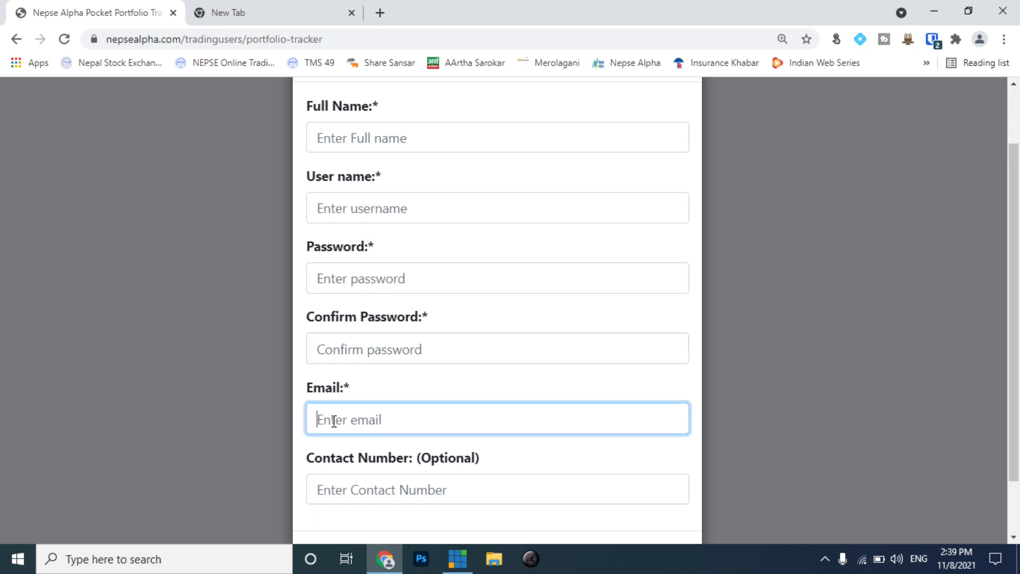
click(349, 486)
scroll(354, 489, down, 1)
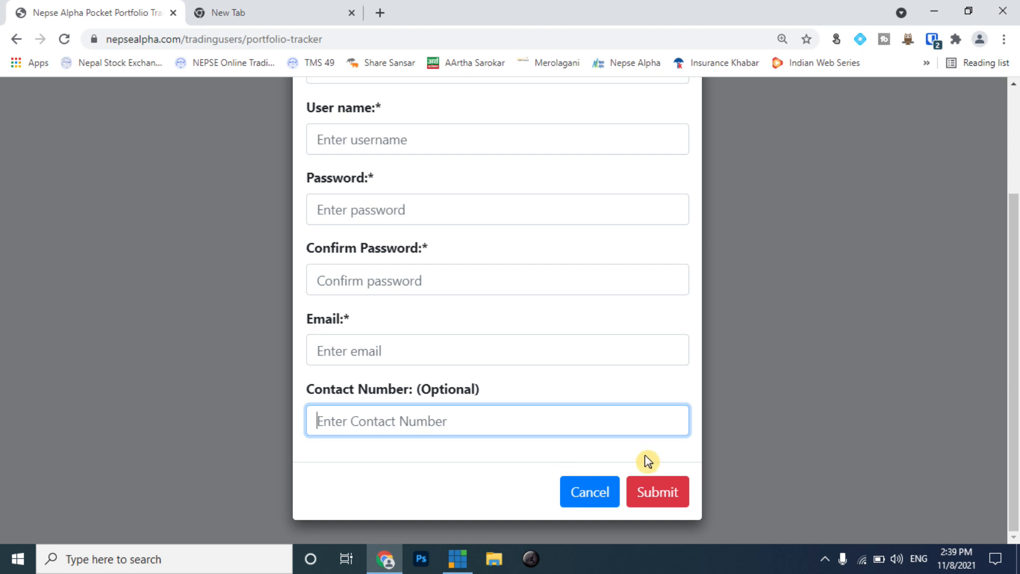
Try to submit the blank registration form, and cancel the registration to return to the login form
click(661, 498)
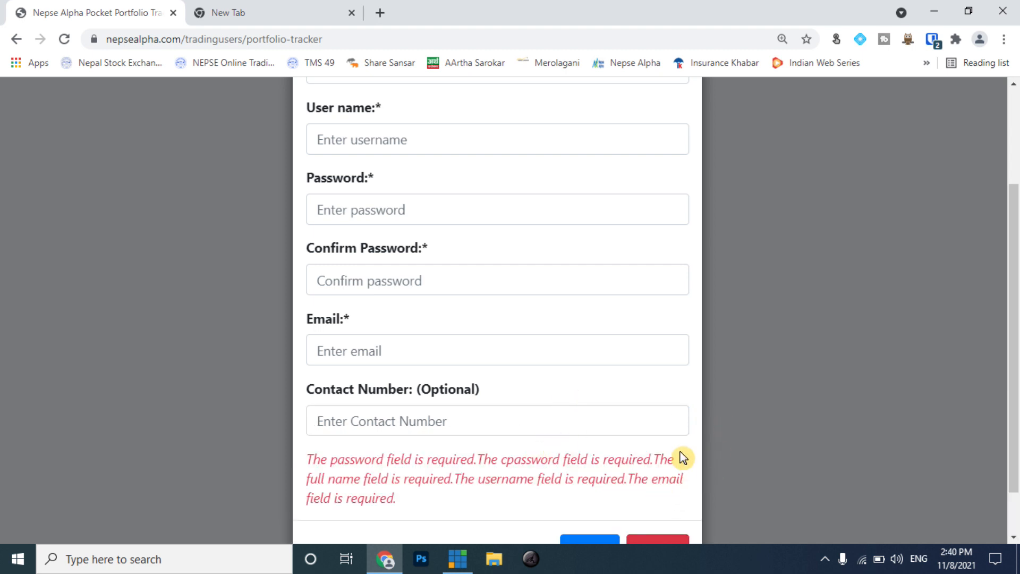
scroll(606, 430, down, 1)
scroll(599, 441, up, 4)
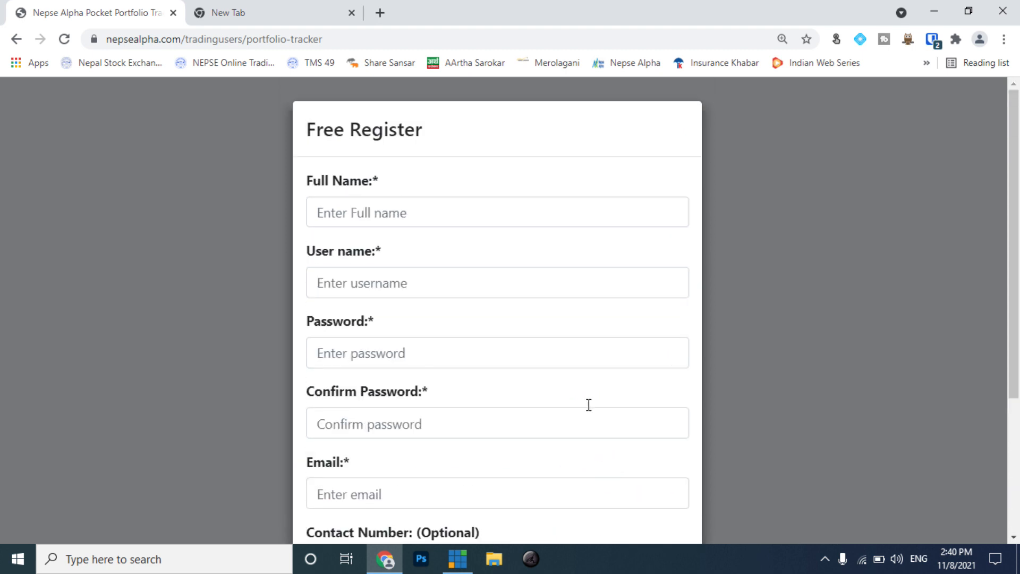
scroll(585, 404, down, 4)
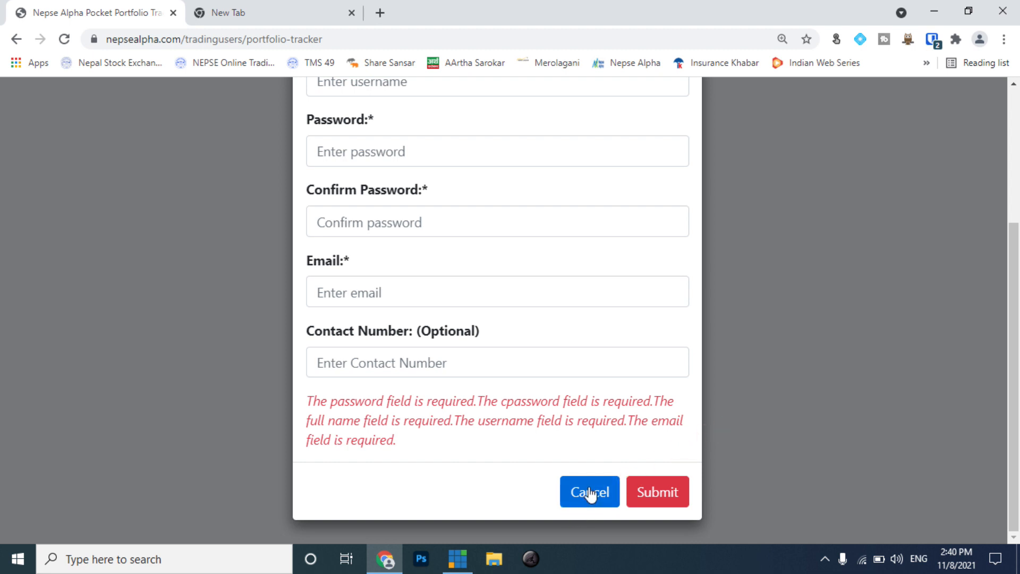
click(595, 497)
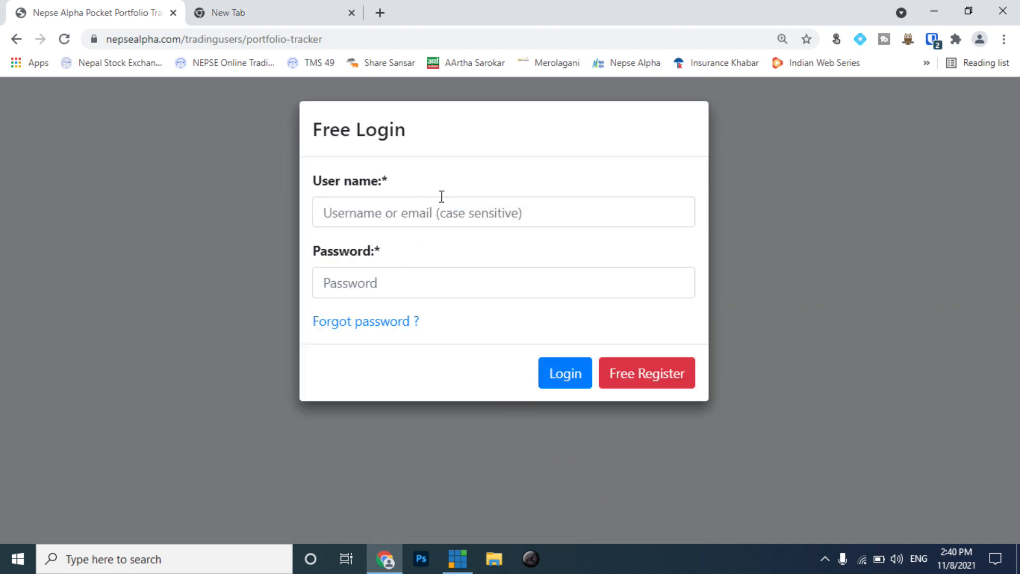
click(367, 280)
click(349, 218)
click(355, 277)
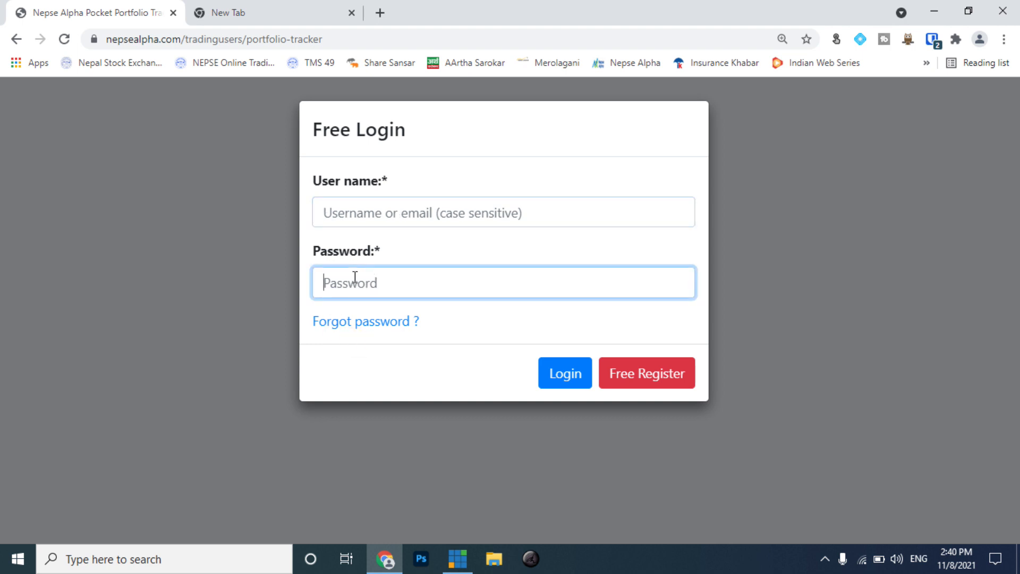
click(362, 211)
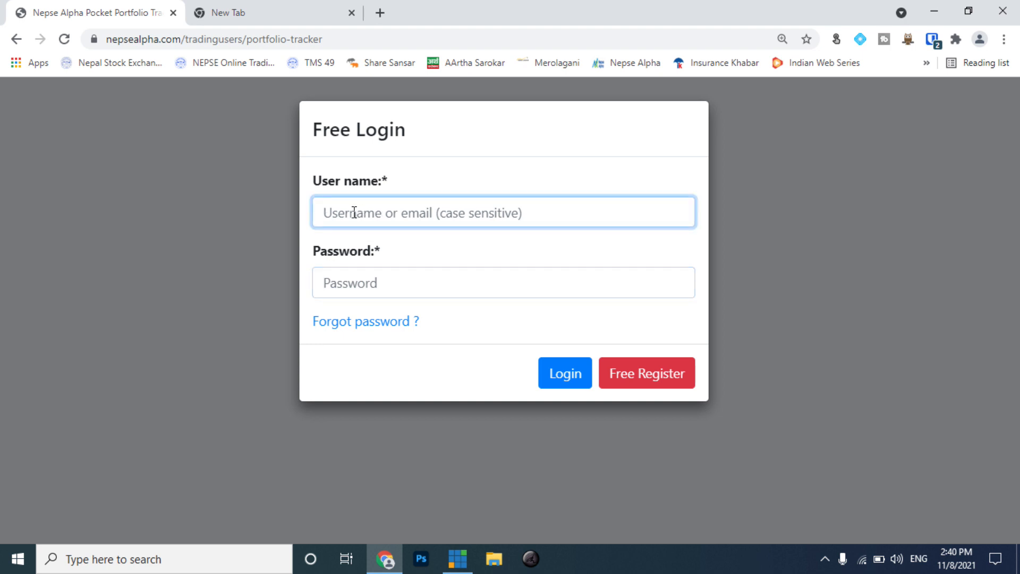
click(346, 283)
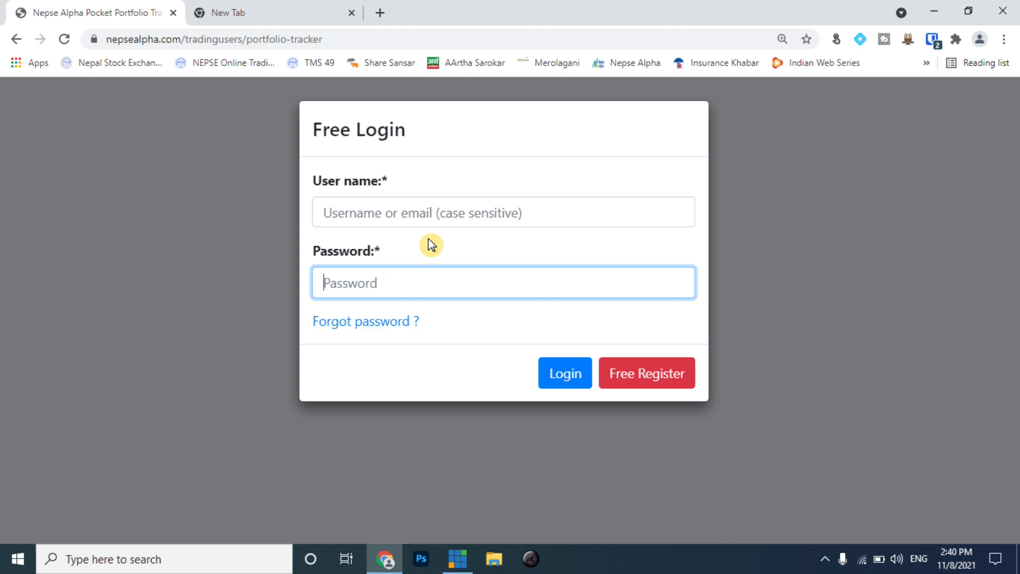
click(404, 215)
click(378, 282)
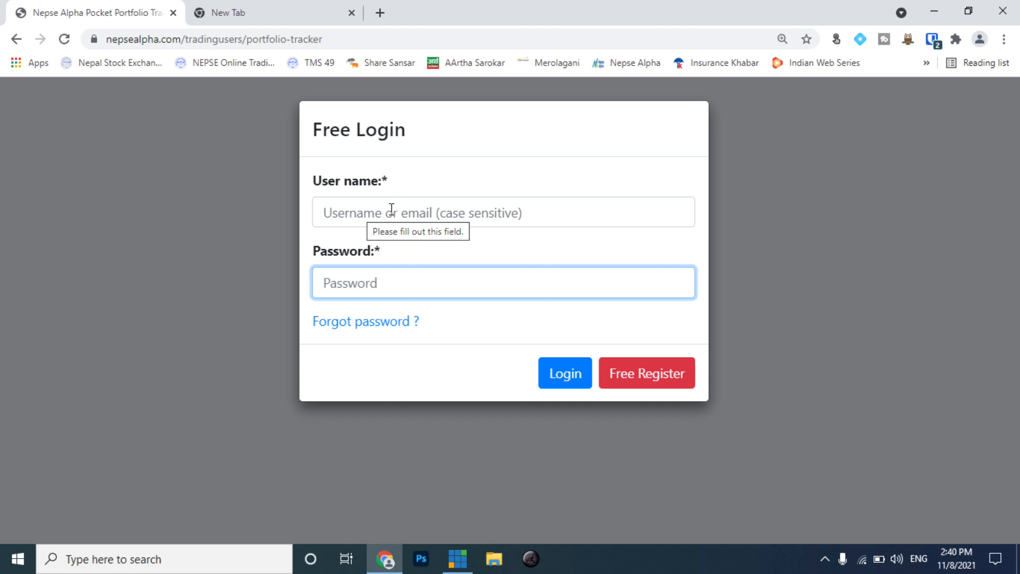
Fill in the user name and password from the first saved nepsealpha.com vault login and log in to the portfolio tracker
click(932, 40)
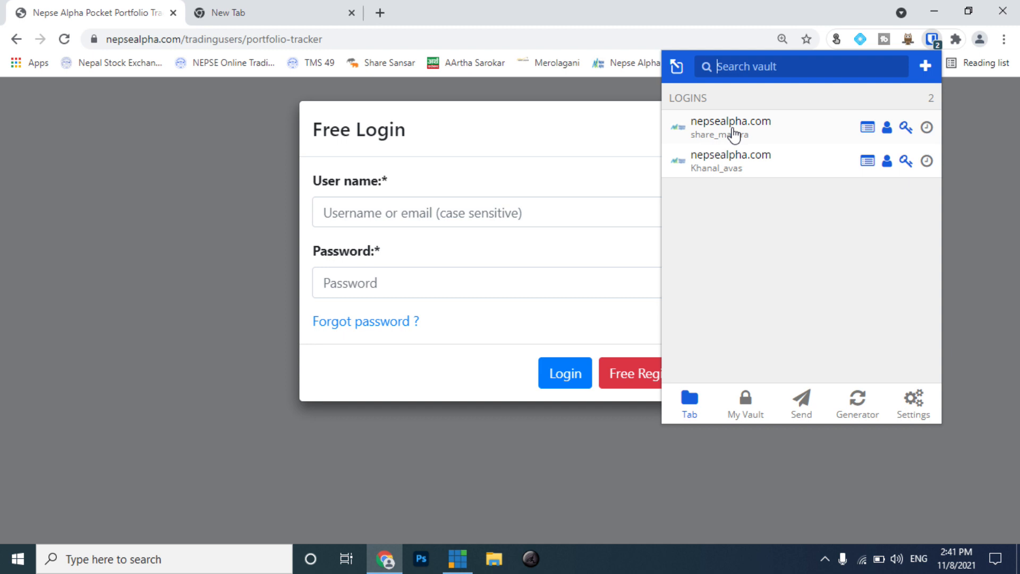
click(725, 131)
click(452, 214)
click(403, 289)
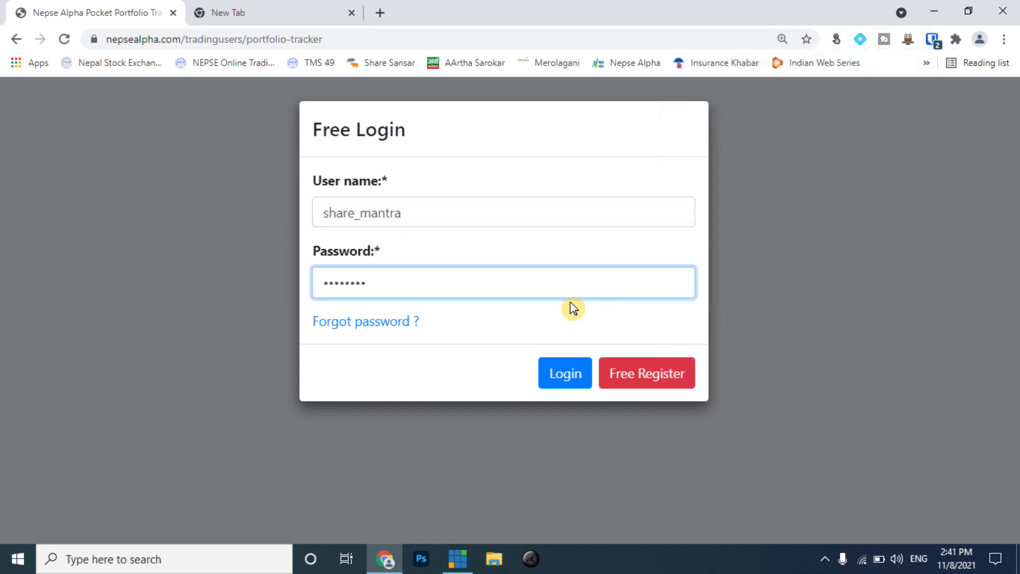
click(453, 204)
click(468, 278)
click(555, 376)
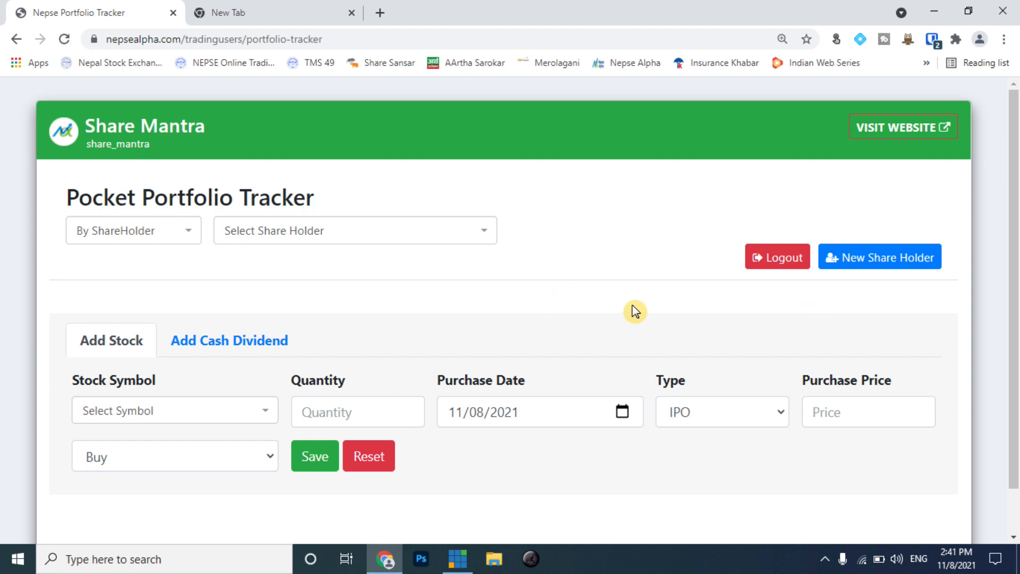
Create a new share holder named Share Mantra and confirm that the entered information is correct
click(870, 264)
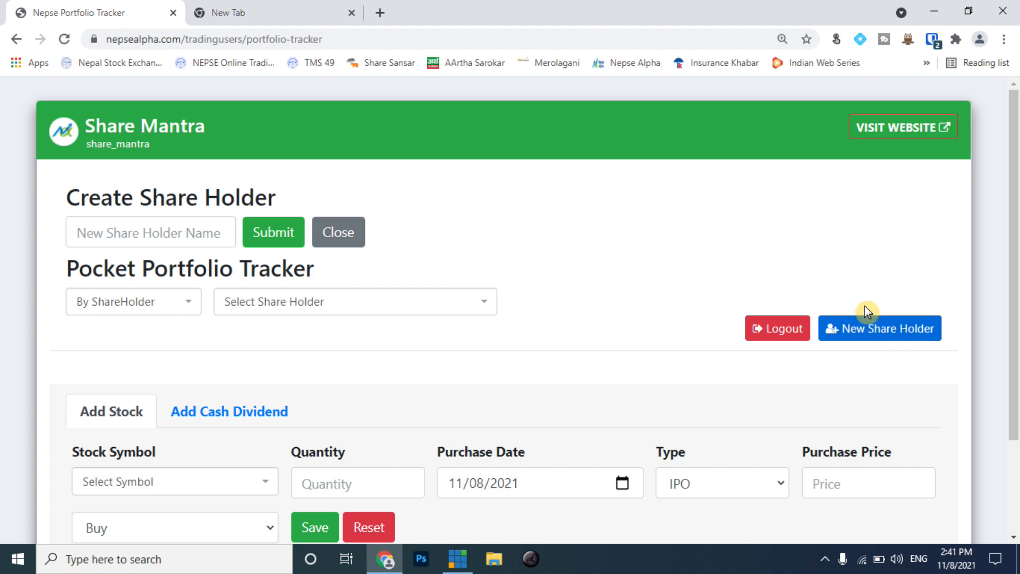
click(139, 232)
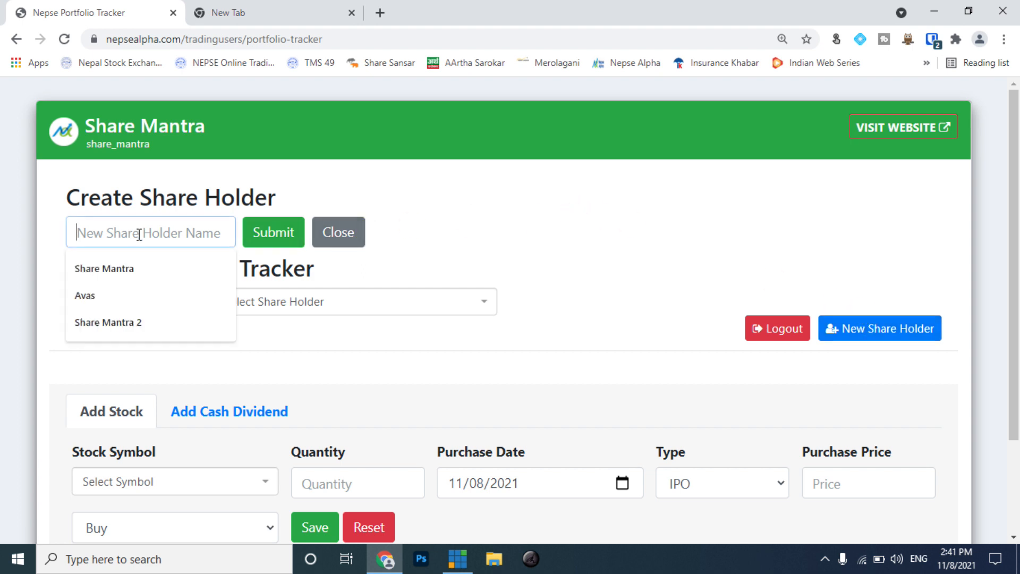
click(136, 270)
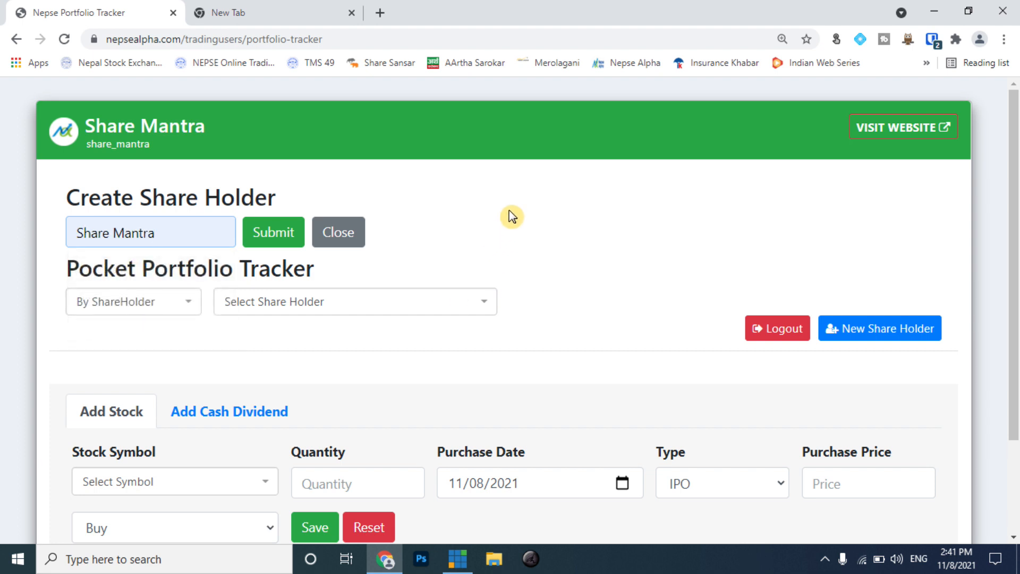
click(273, 233)
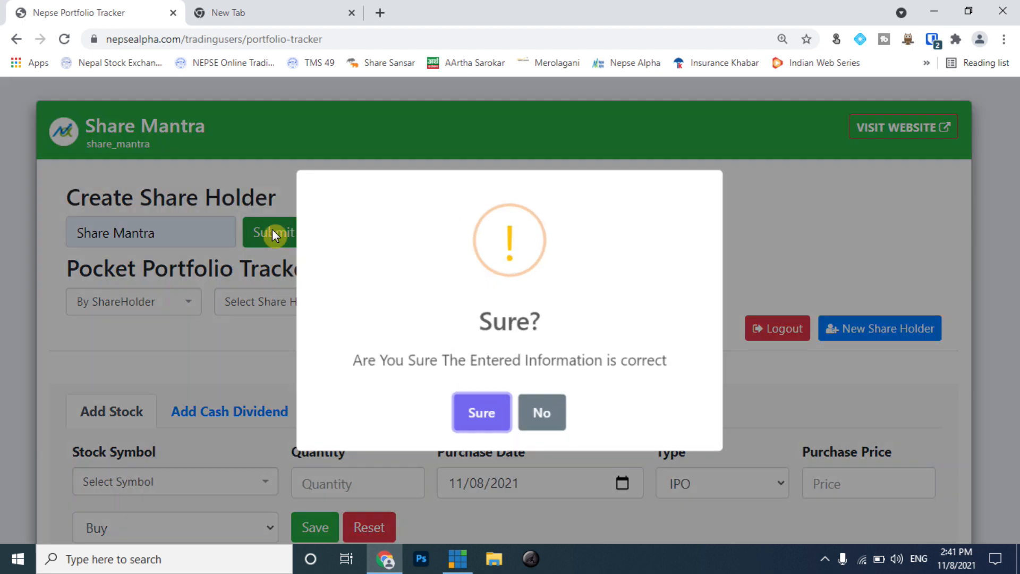
click(482, 414)
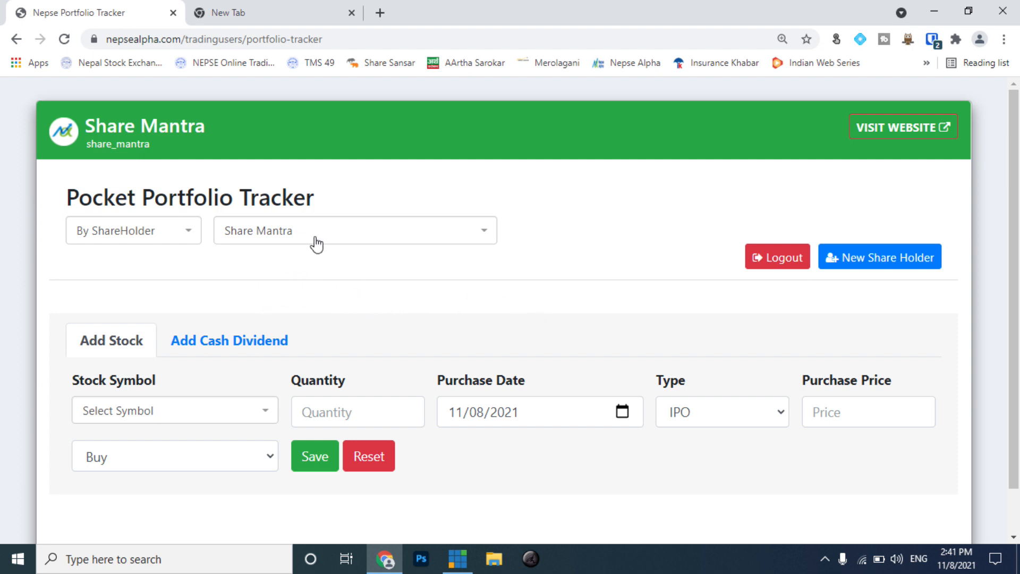
Choose Share Mantra as the share holder whose portfolio is tracked
click(396, 232)
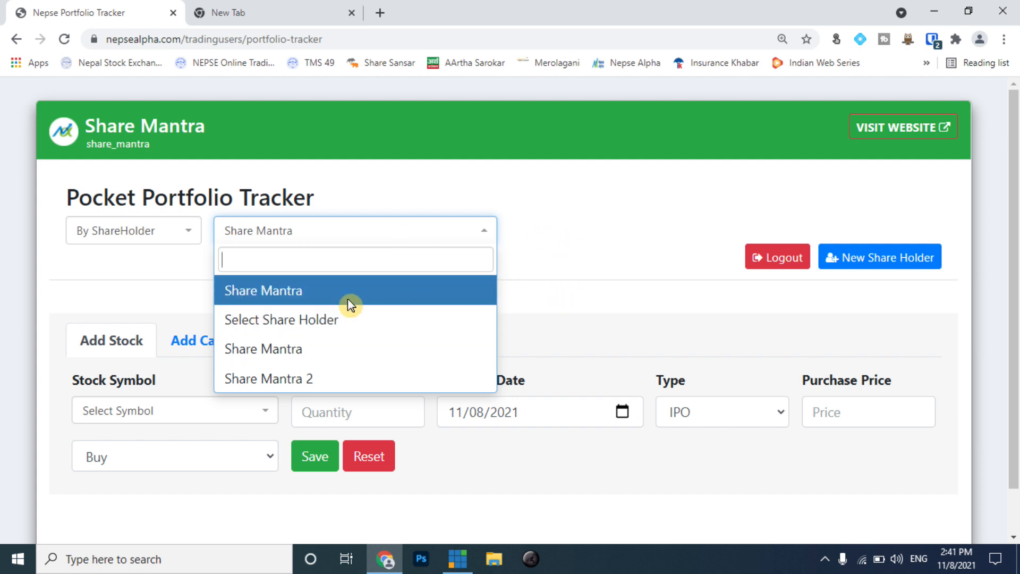
click(482, 236)
click(388, 296)
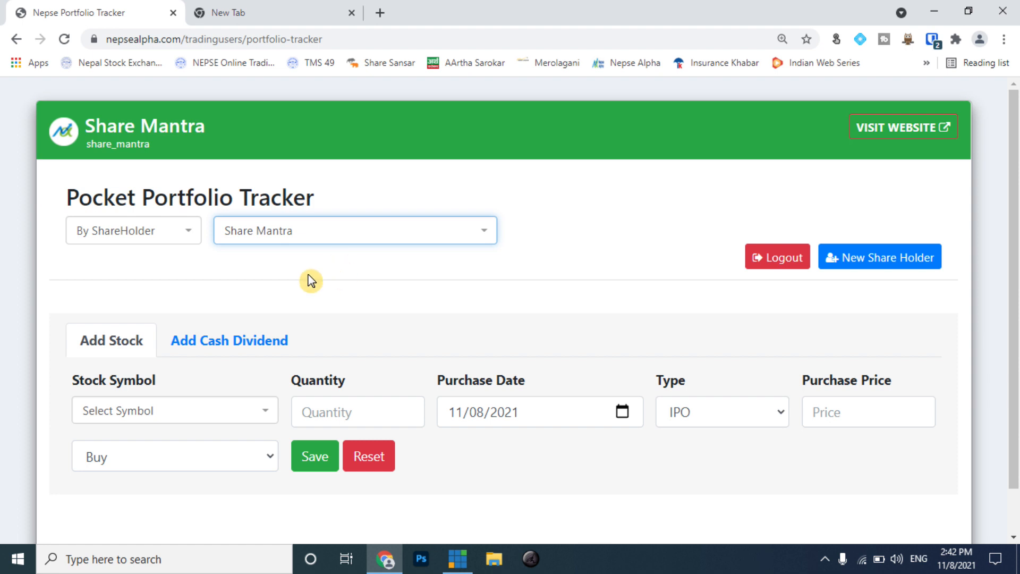
In the stock entry form, choose the symbol ADBL (Agricultural Development Bank Limited) and set the quantity to 100
scroll(328, 255, down, 1)
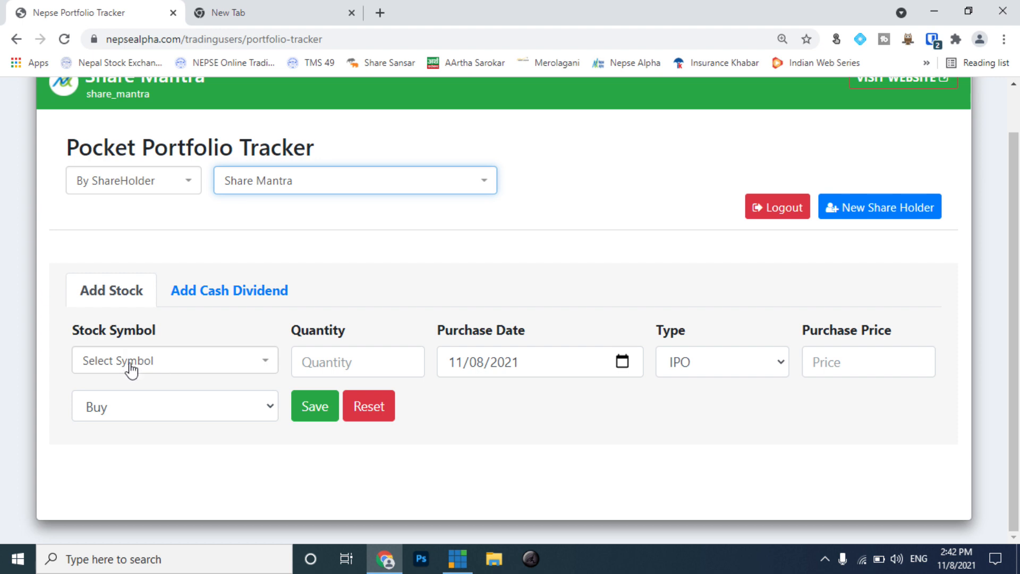
click(270, 364)
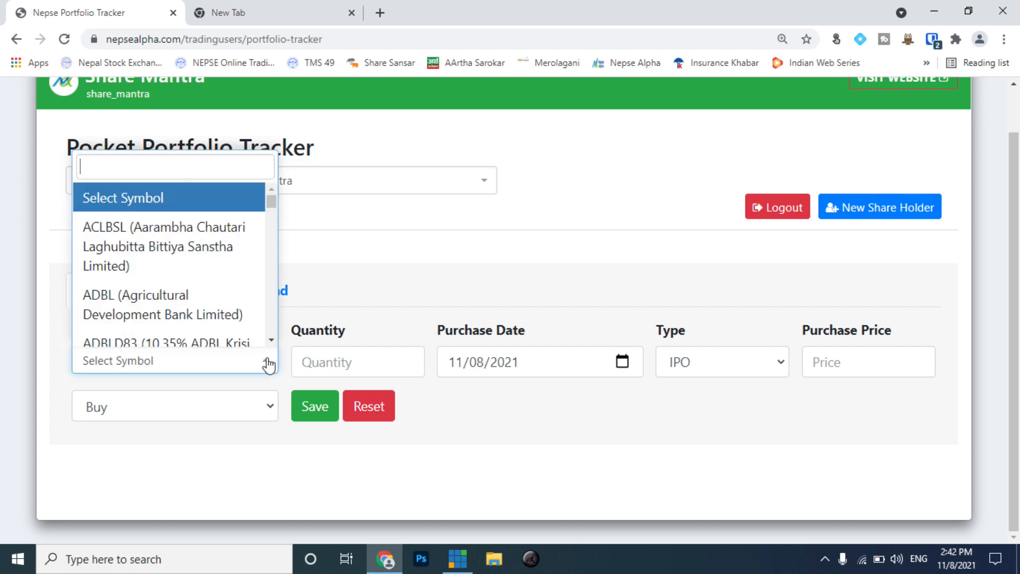
text(ADBL)
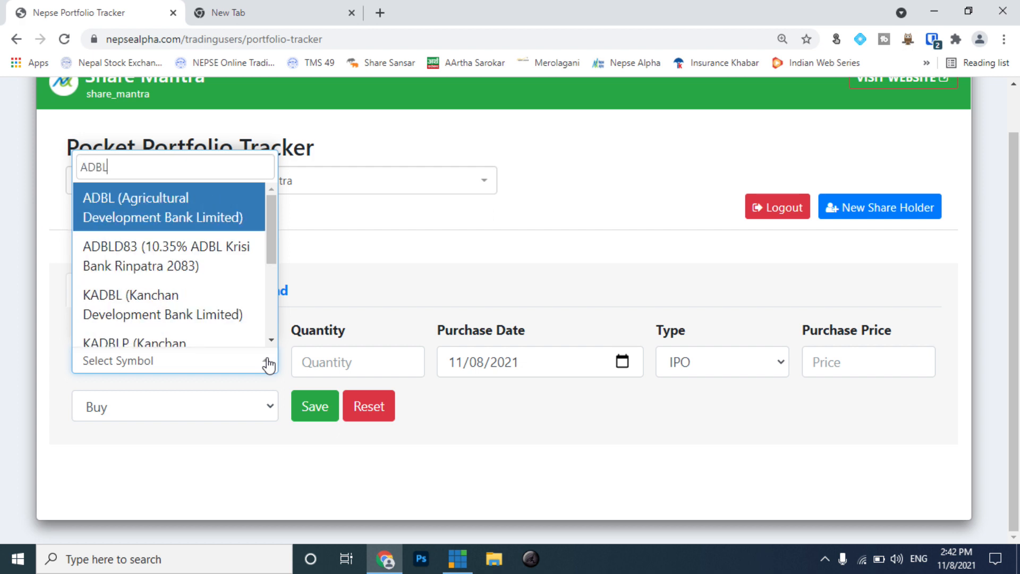
click(175, 199)
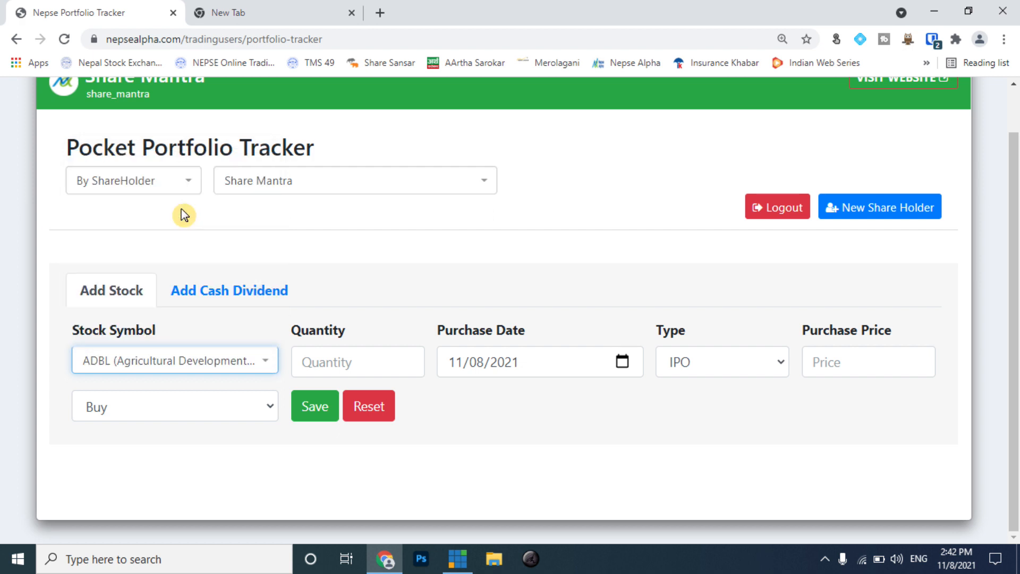
click(329, 360)
text(100)
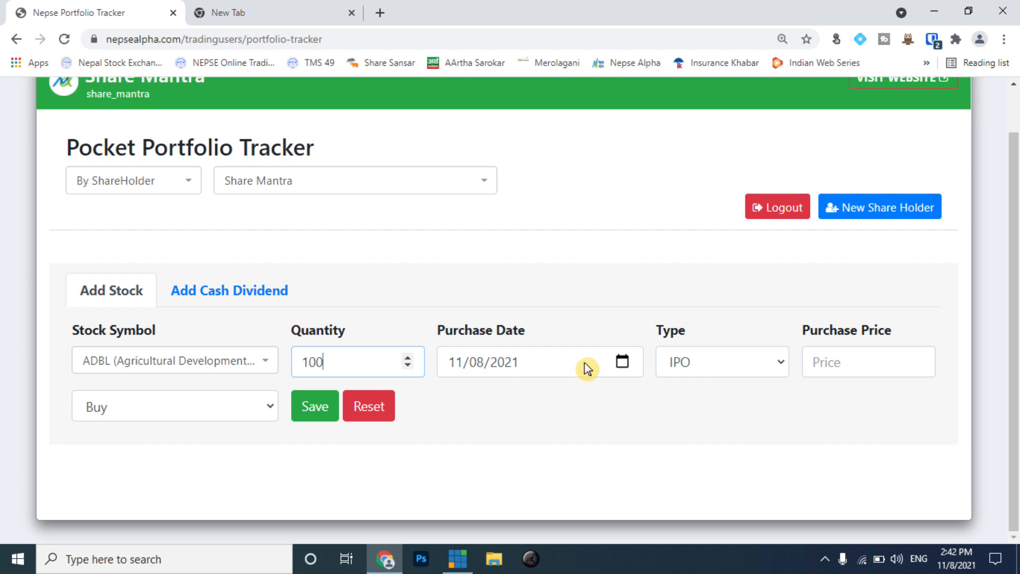
Set the purchase date of the ADBL entry to August 2, 2021
click(623, 361)
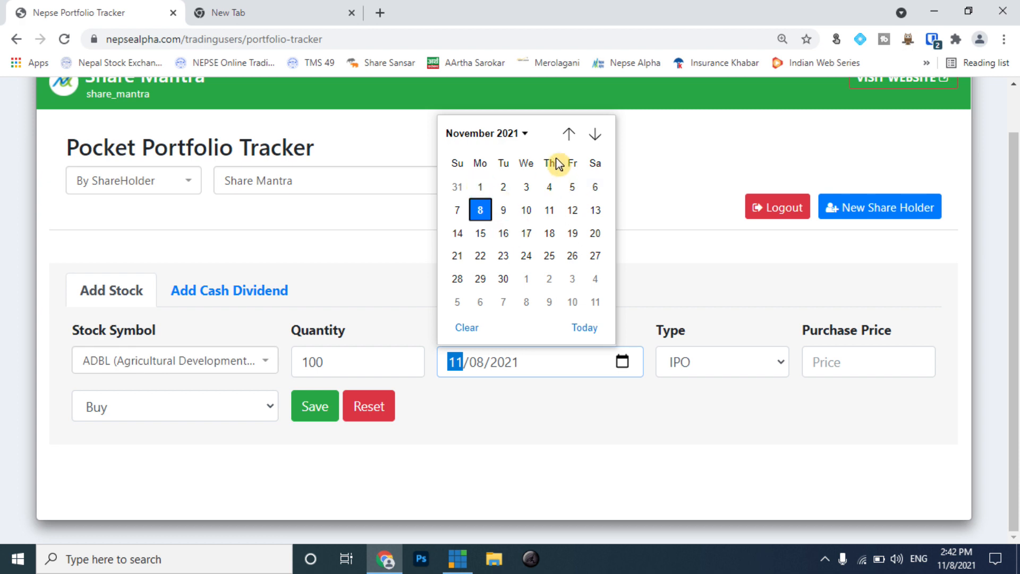
click(569, 134)
click(569, 134)
click(568, 134)
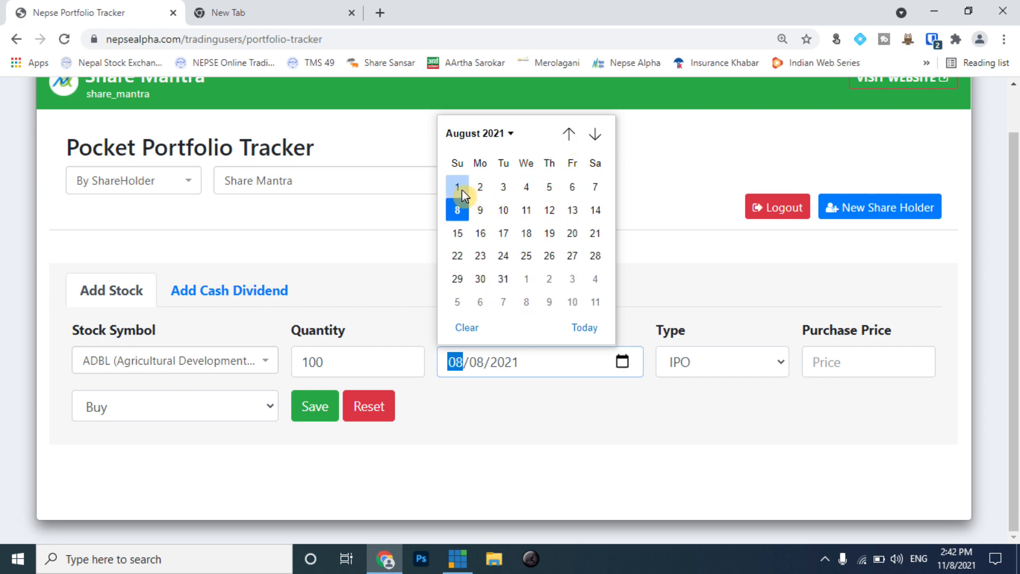
click(482, 187)
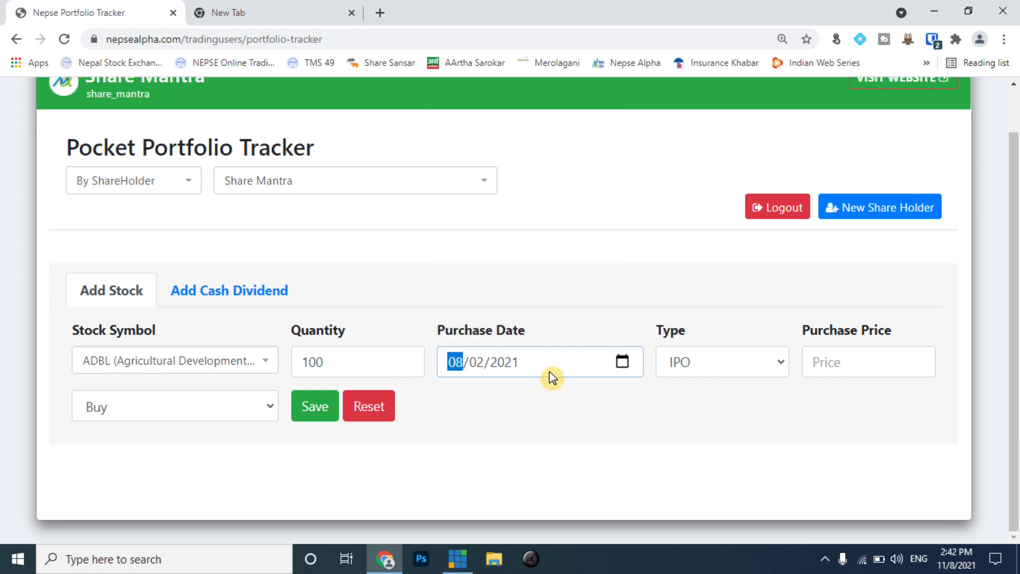
Set the ADBL entry's type to Secondary and its purchase price to 430
click(758, 365)
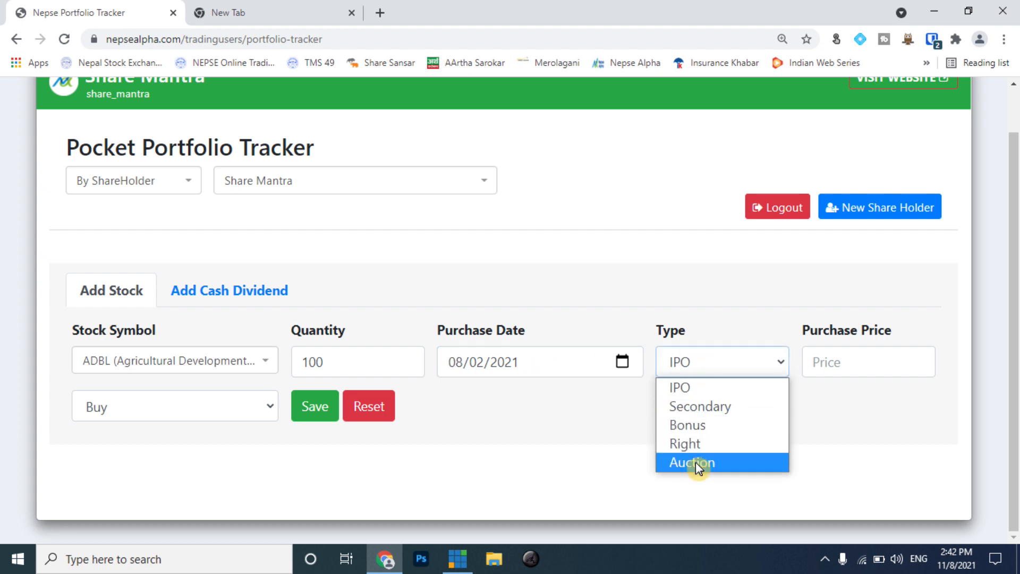
click(778, 366)
click(779, 365)
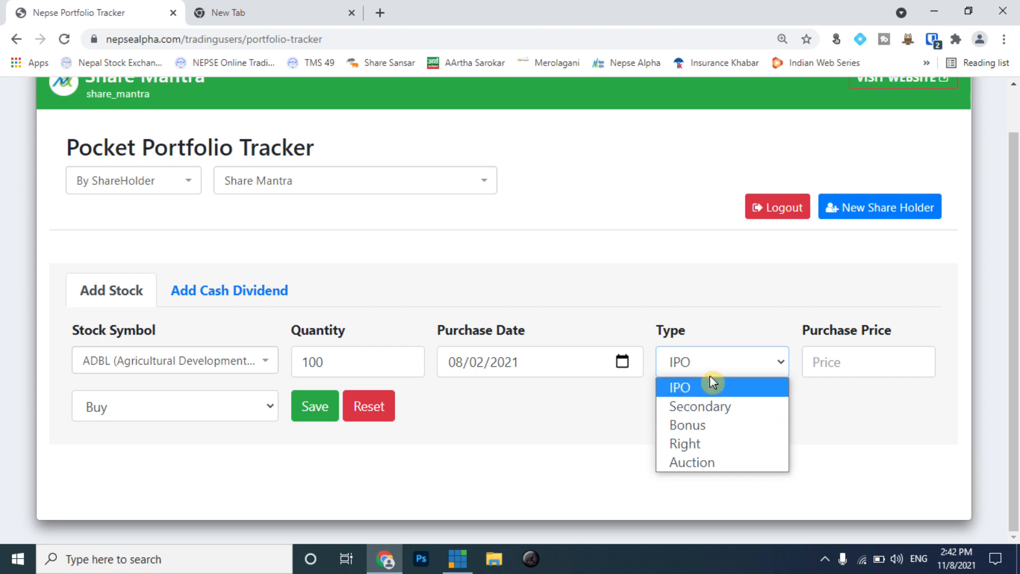
click(712, 407)
click(843, 362)
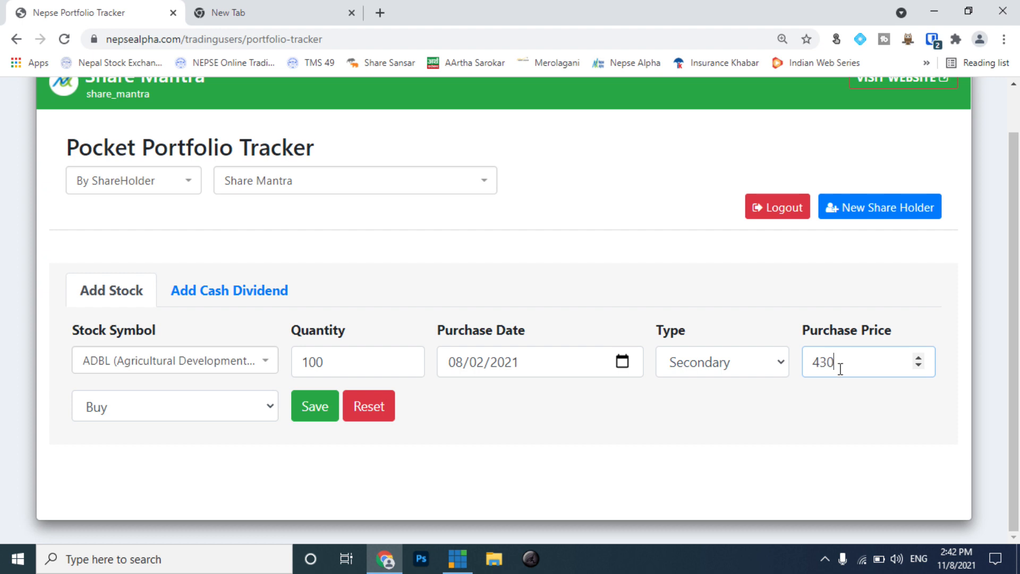
Keep the ADBL transaction as Buy and save the entry to bring up its cost breakdown
click(271, 410)
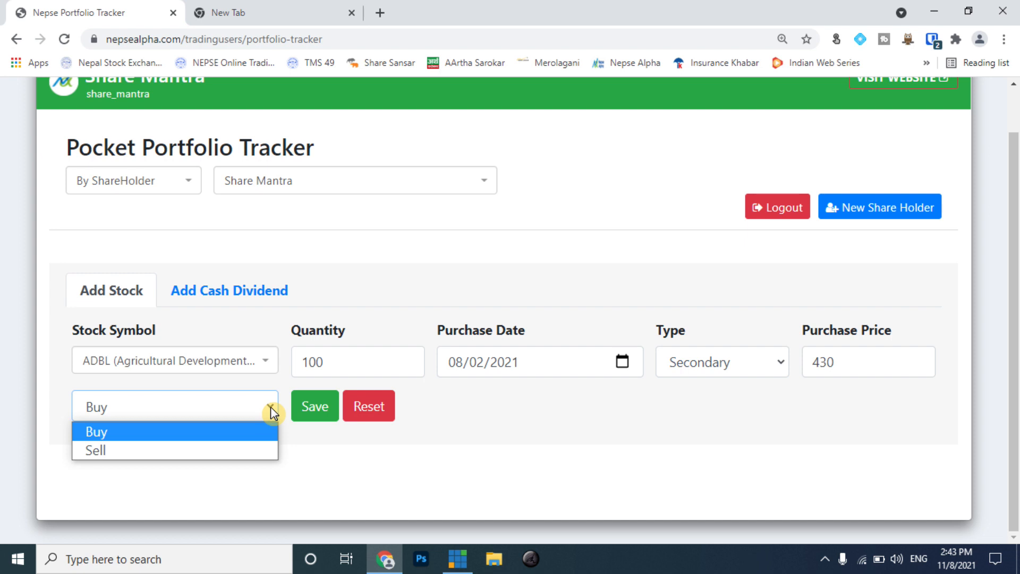
click(159, 412)
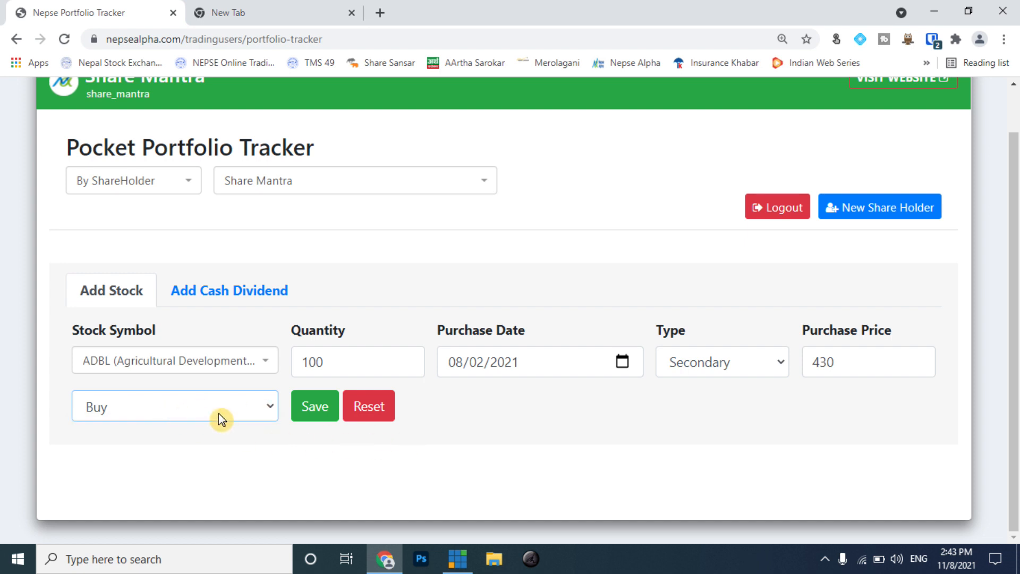
click(318, 417)
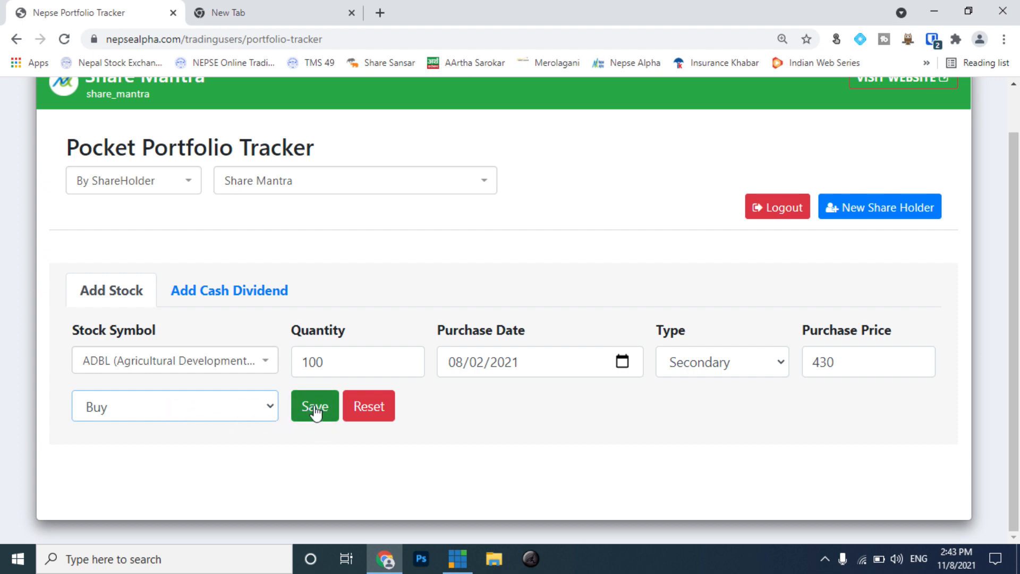
click(315, 405)
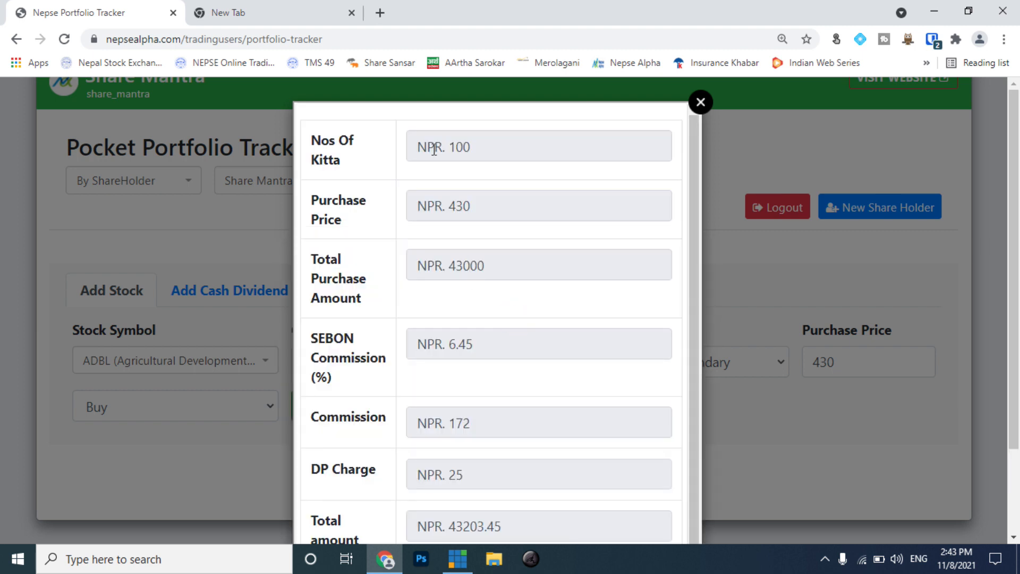
Examine the purchase breakdown: total purchase amount, SEBON commission, commission, DP charge and total payment to the broker
scroll(481, 241, down, 3)
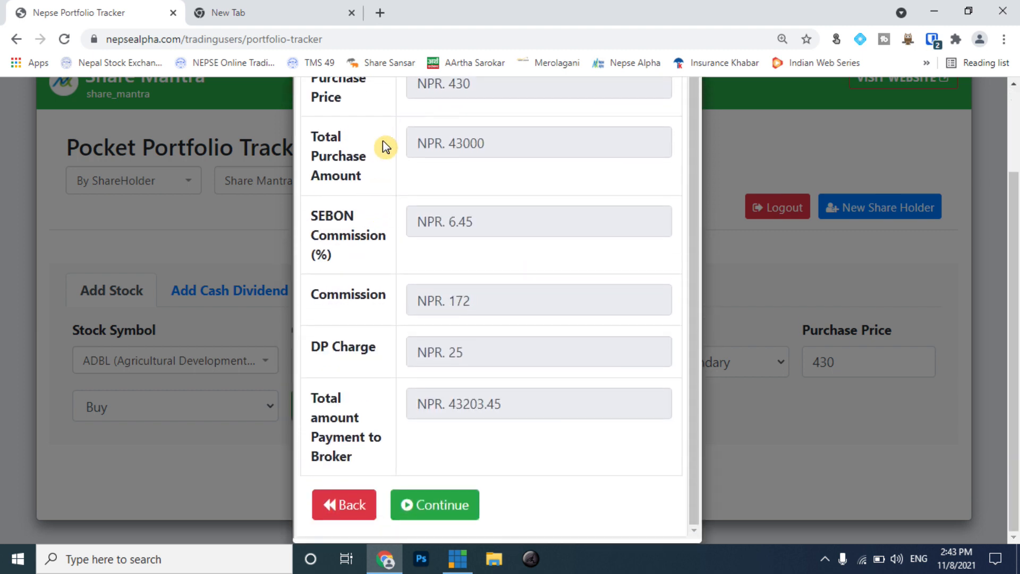
click(473, 152)
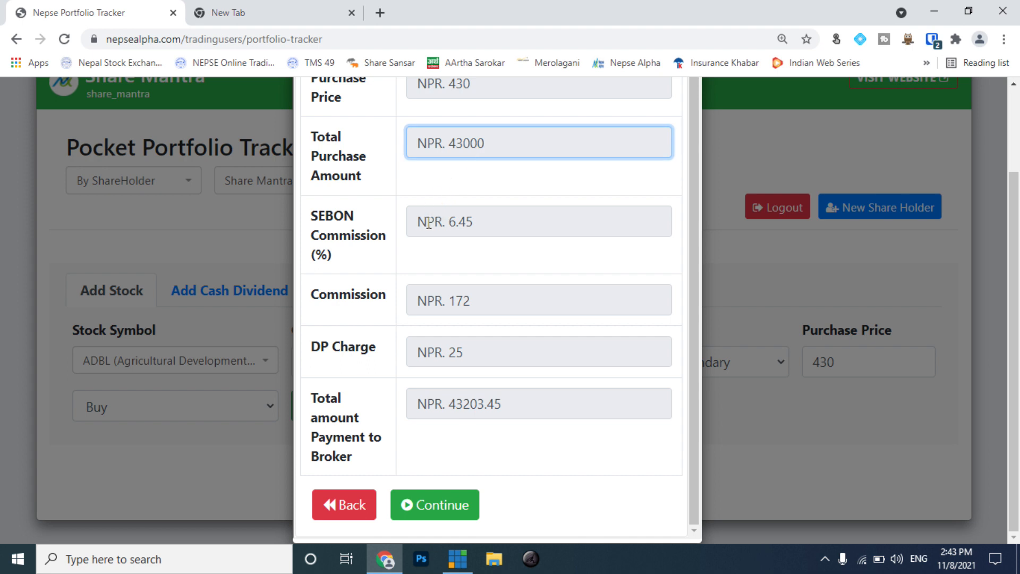
drag(428, 223, 544, 222)
drag(429, 302, 500, 301)
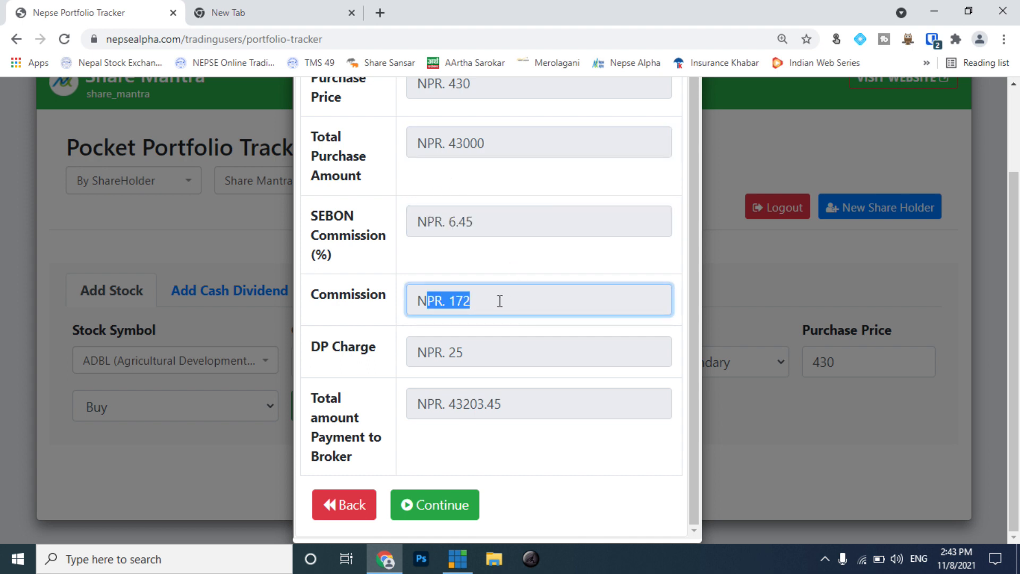
drag(473, 350, 386, 356)
click(503, 363)
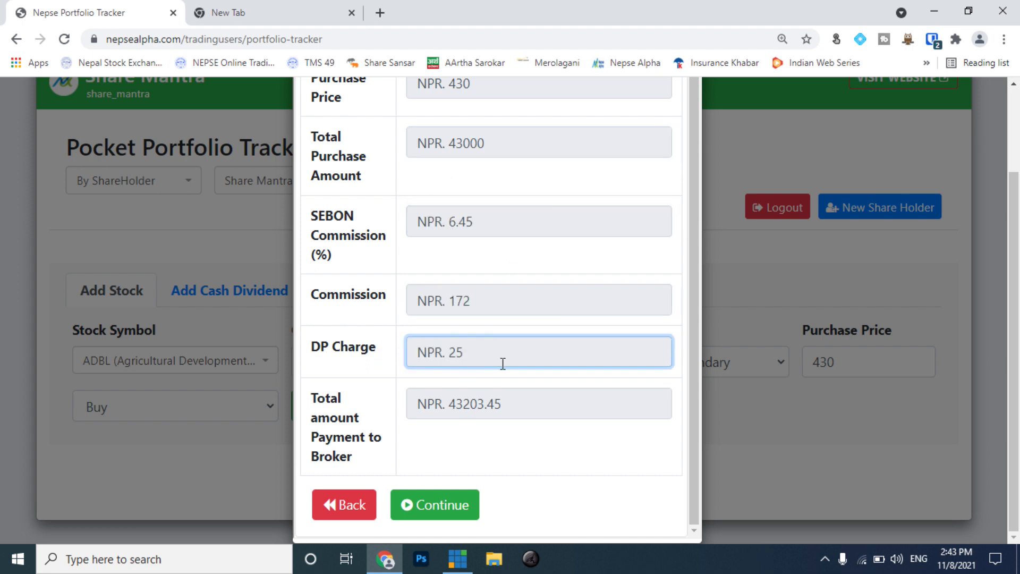
drag(517, 410, 406, 412)
click(533, 413)
drag(533, 413, 456, 419)
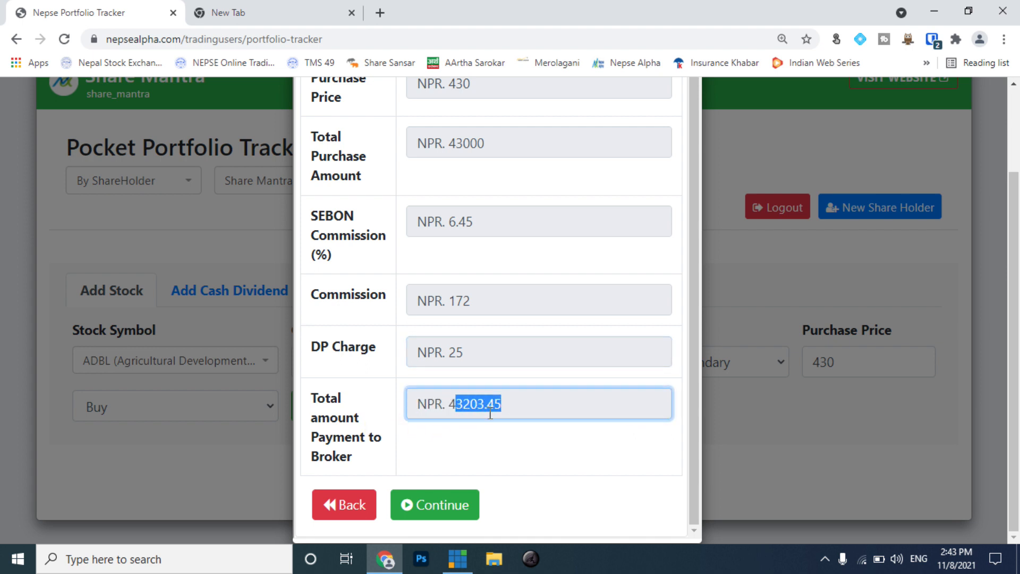
click(535, 413)
Continue with the ADBL purchase and confirm that the entered information is correct
click(456, 505)
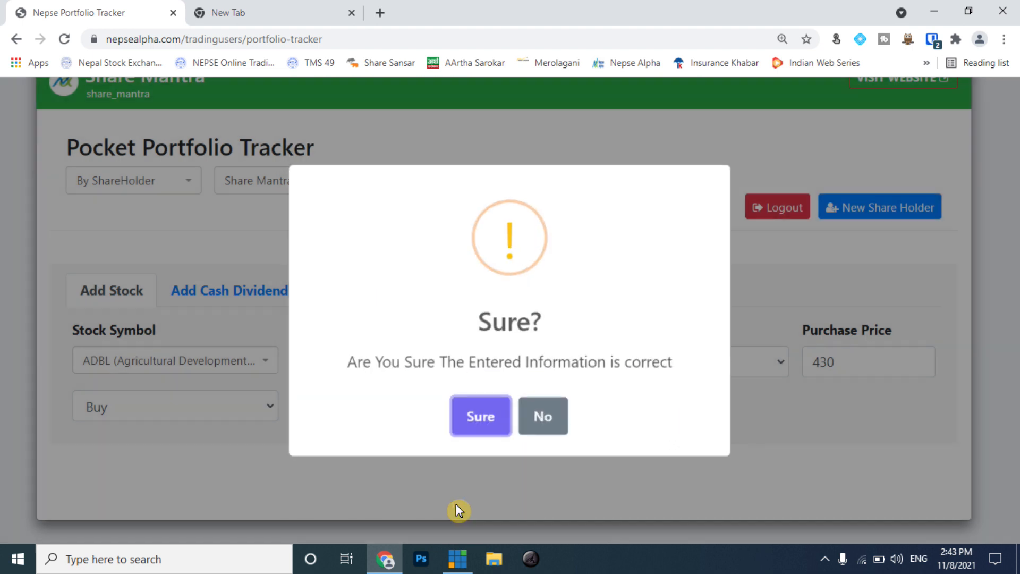
click(495, 412)
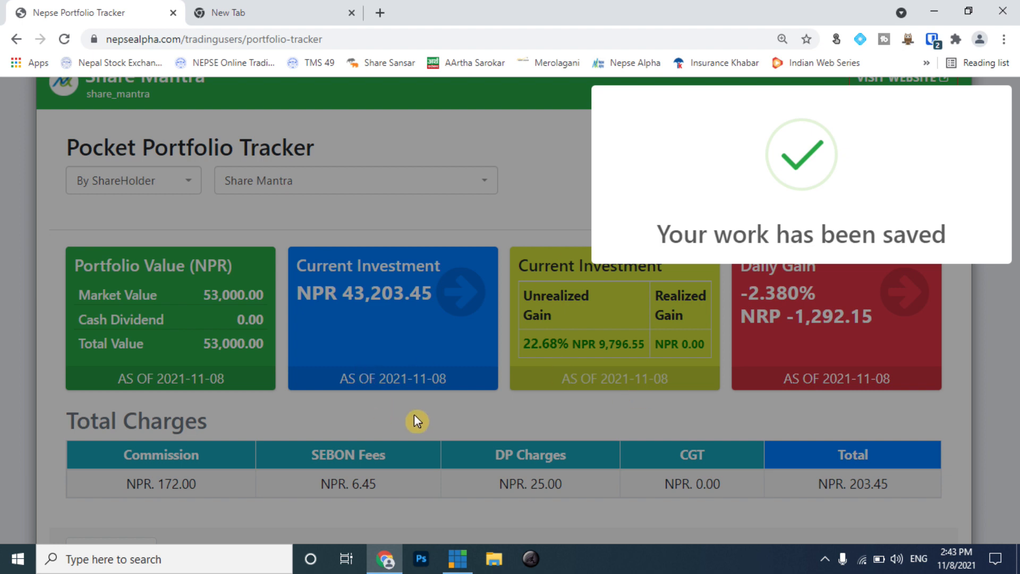
Examine the ADBL row of the current portfolio, including its quantity, purchase price, LTP and market value
scroll(419, 416, down, 2)
scroll(392, 433, down, 3)
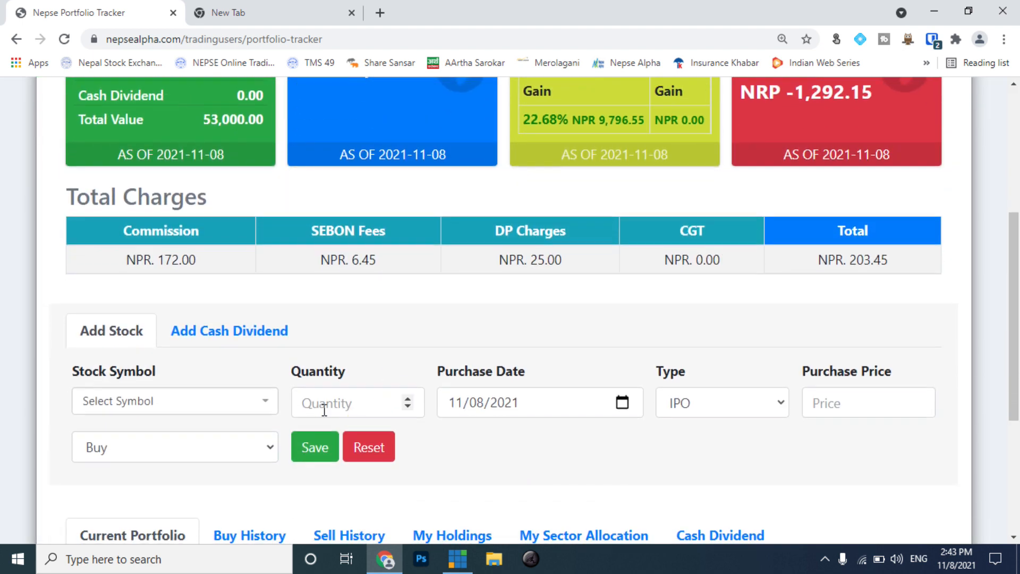
scroll(182, 433, down, 1)
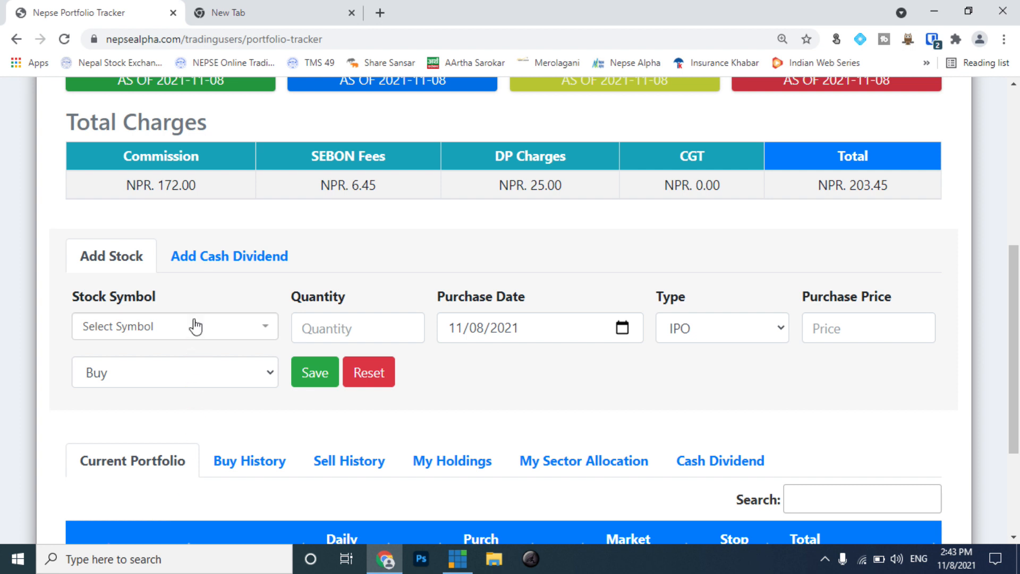
scroll(170, 350, down, 1)
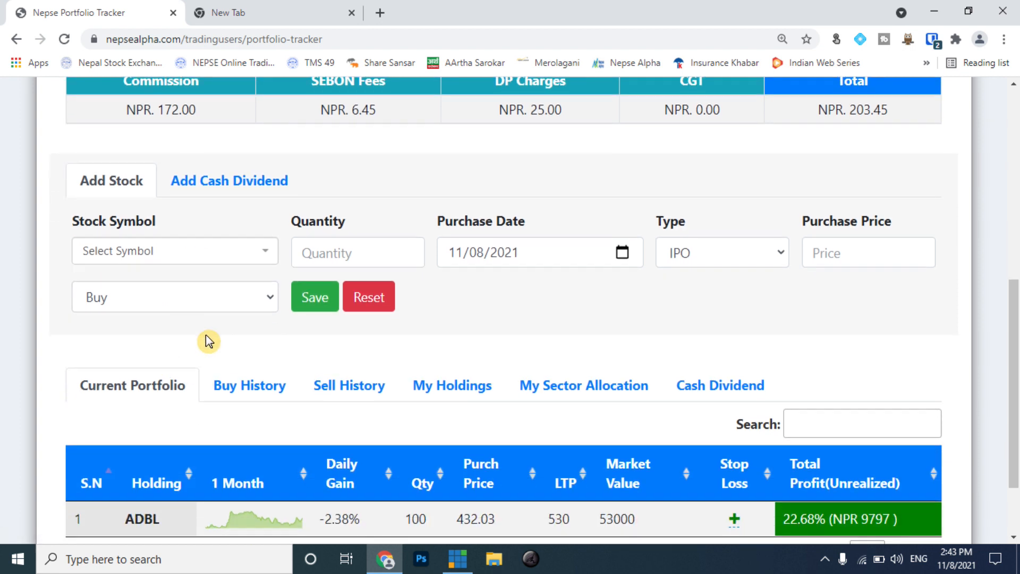
scroll(209, 341, down, 2)
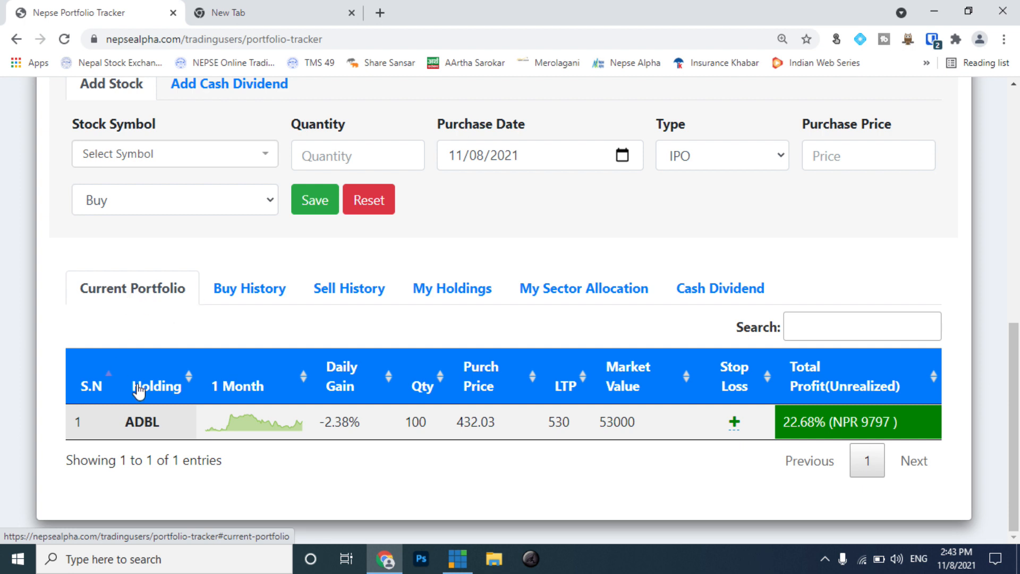
drag(126, 424, 174, 423)
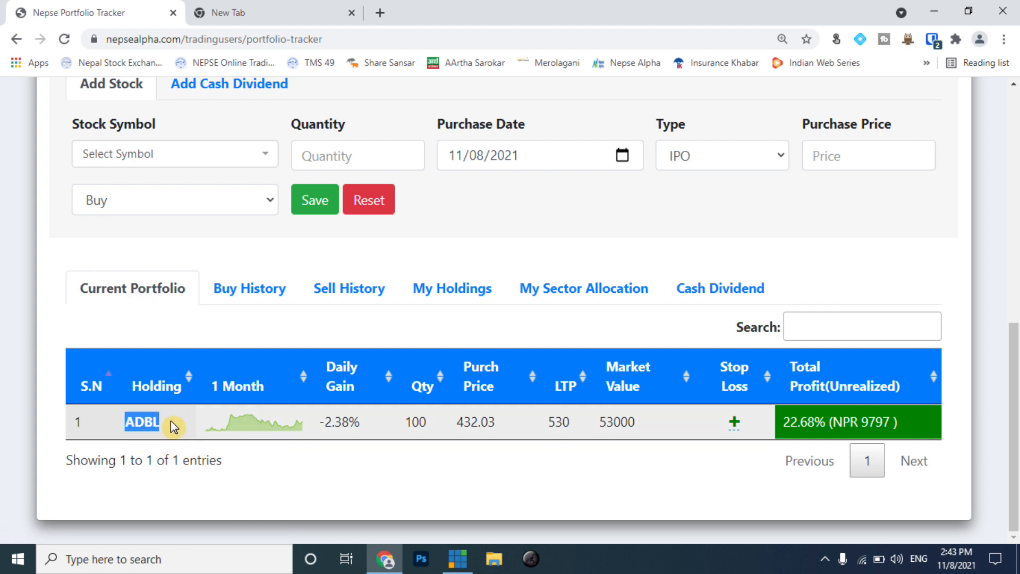
click(380, 425)
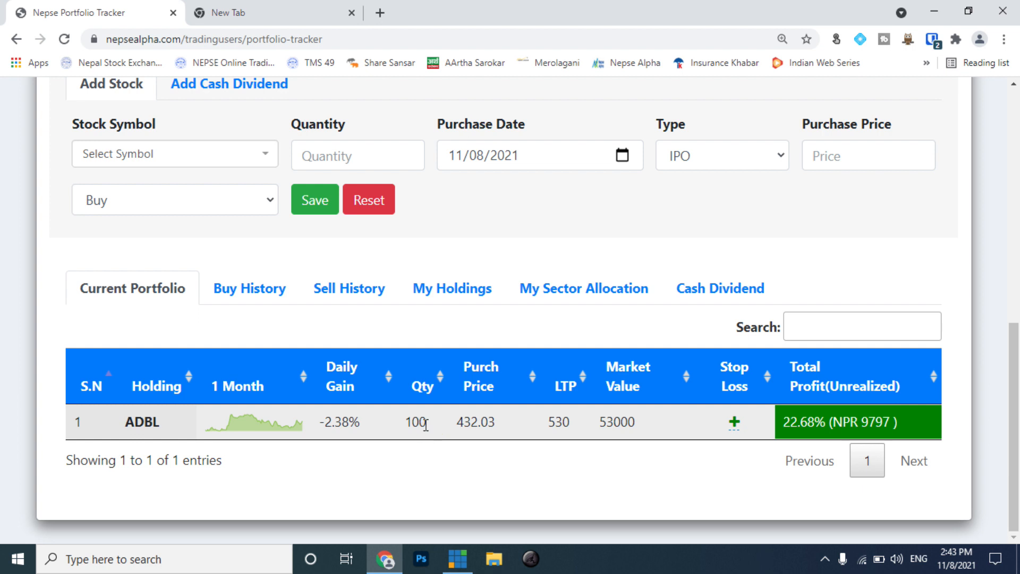
drag(410, 424, 487, 439)
drag(547, 422, 578, 428)
drag(601, 423, 642, 432)
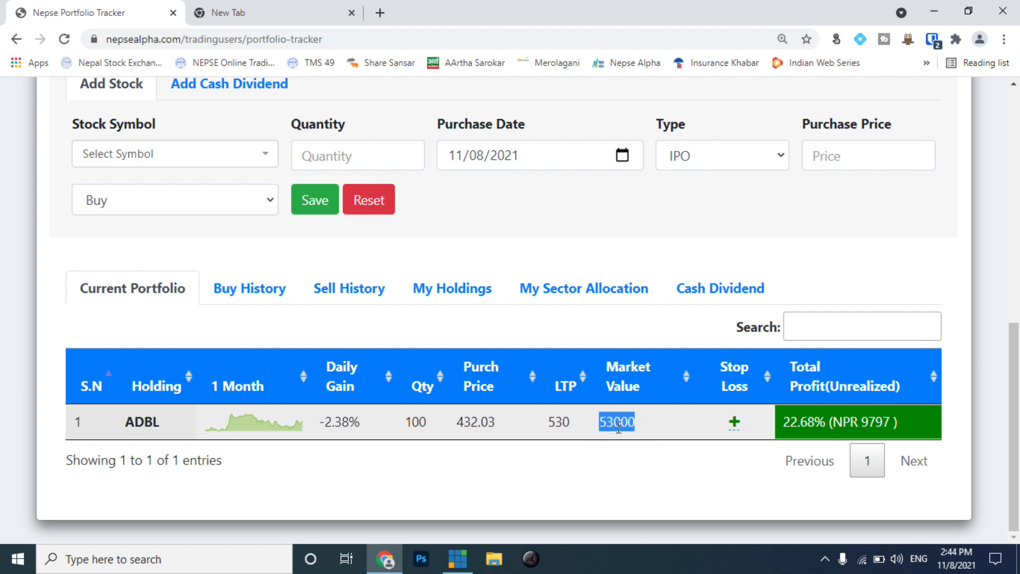
click(643, 433)
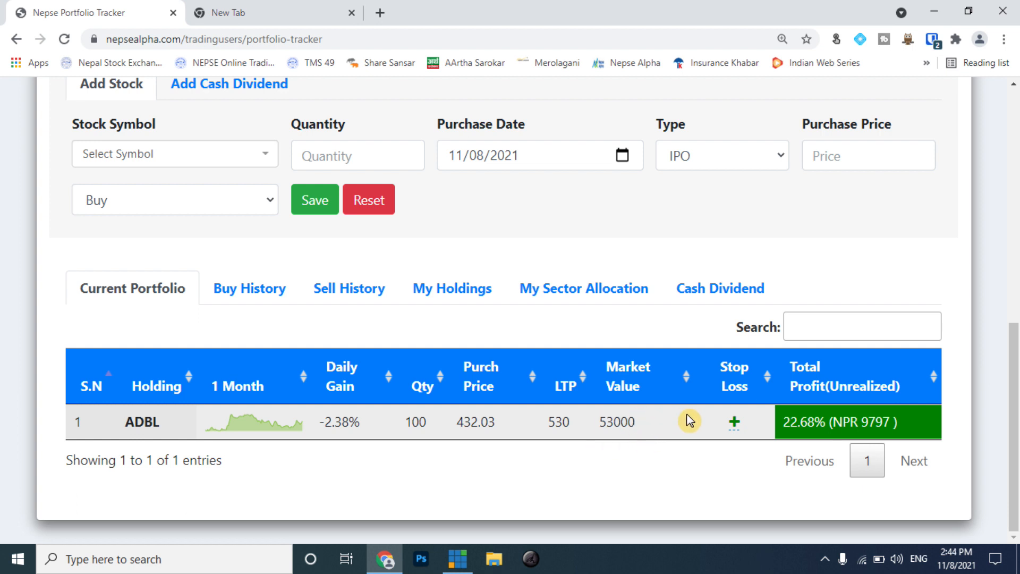
Set the stop loss of the ADBL holding to 450 and confirm it
click(736, 421)
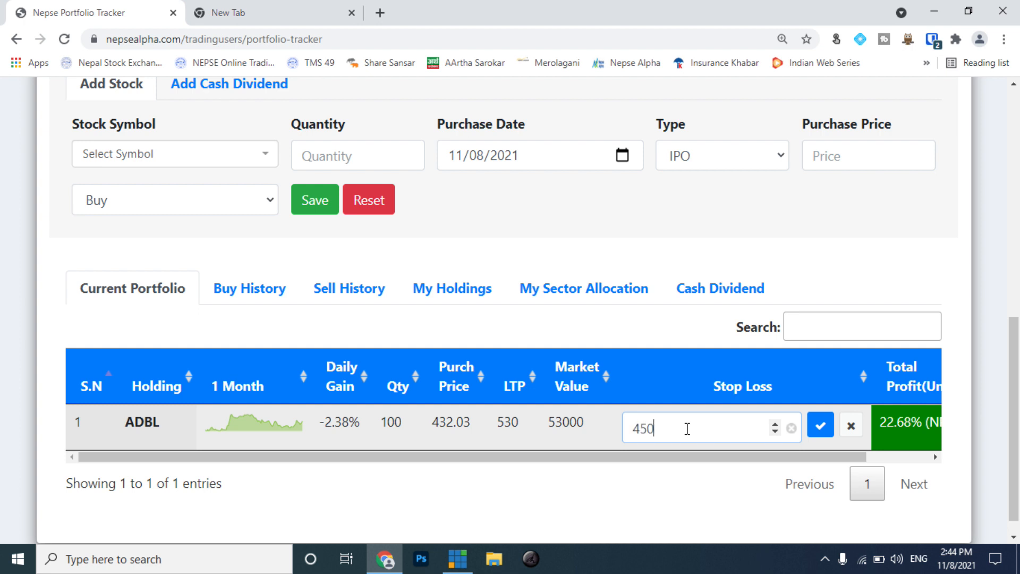
text(450)
click(822, 426)
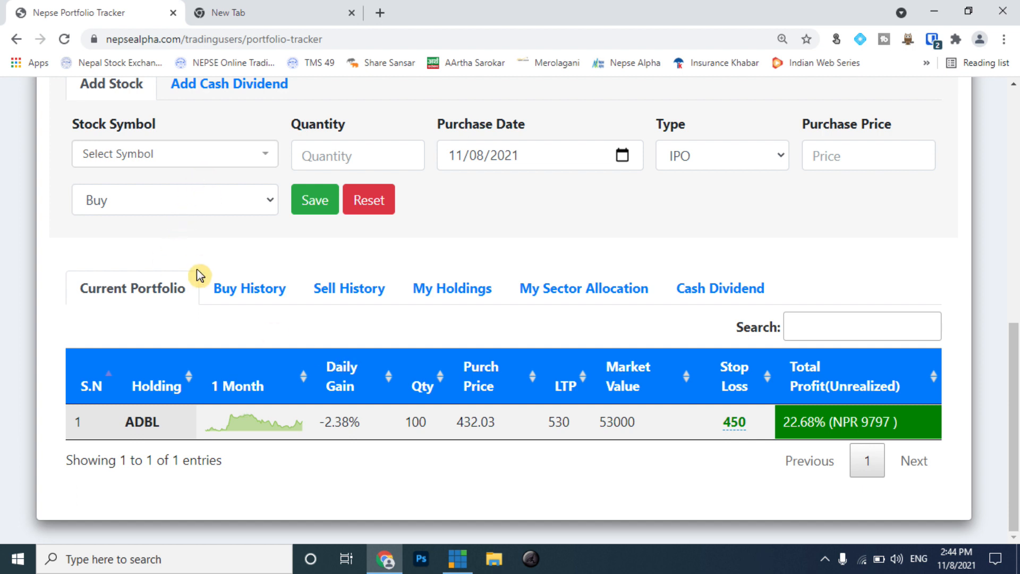
In a new stock entry, choose the symbol ADBL (Agricultural Development Bank Limited) and set the quantity to 25, keeping the date 11/08/2021
click(265, 161)
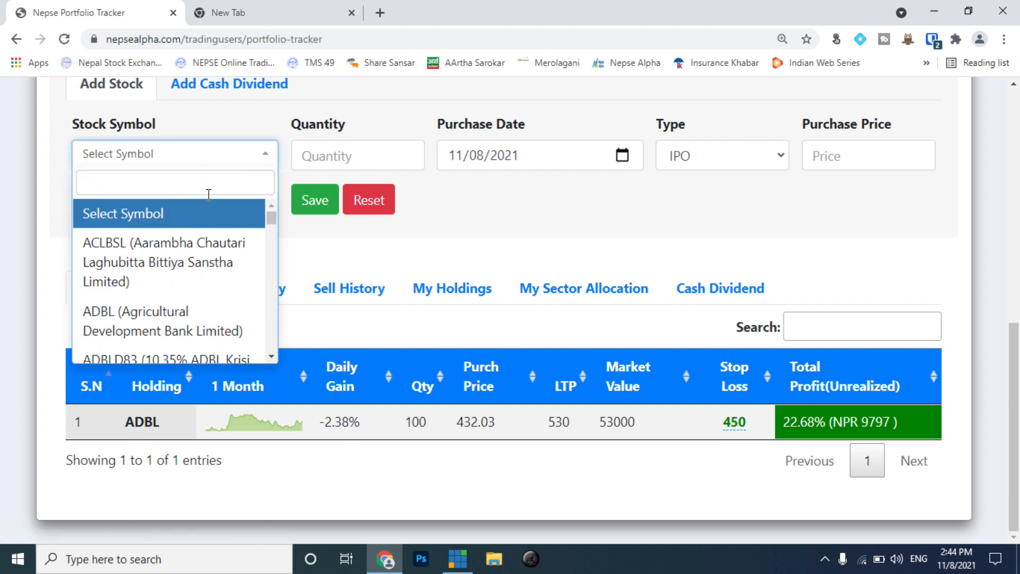
text(adbl)
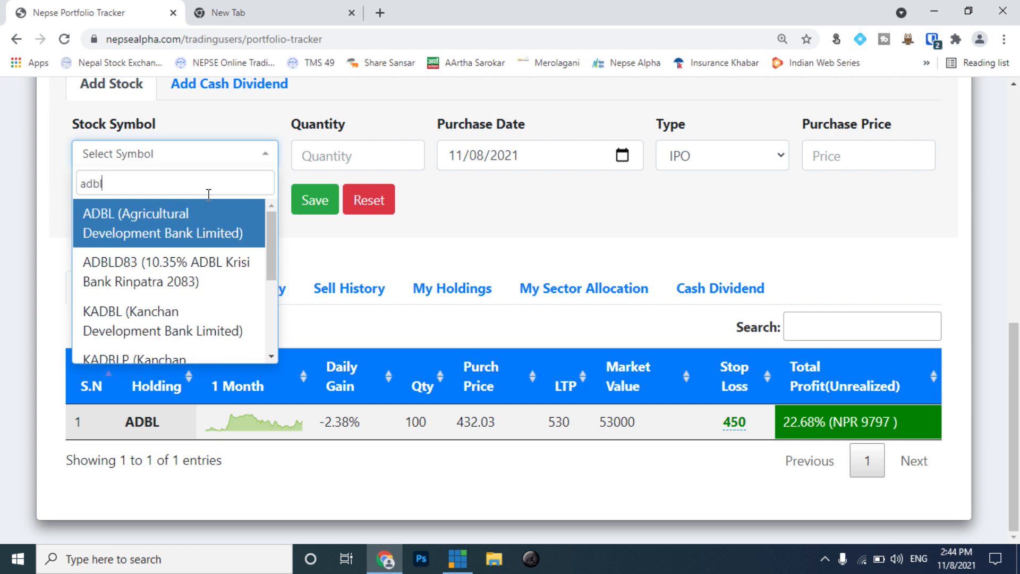
click(189, 233)
click(348, 156)
text(25)
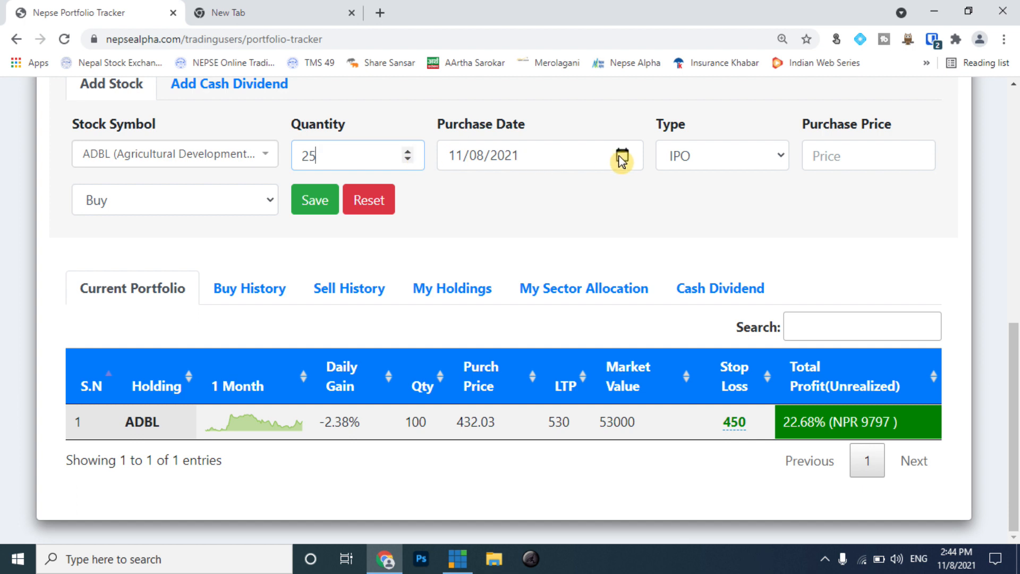
click(622, 157)
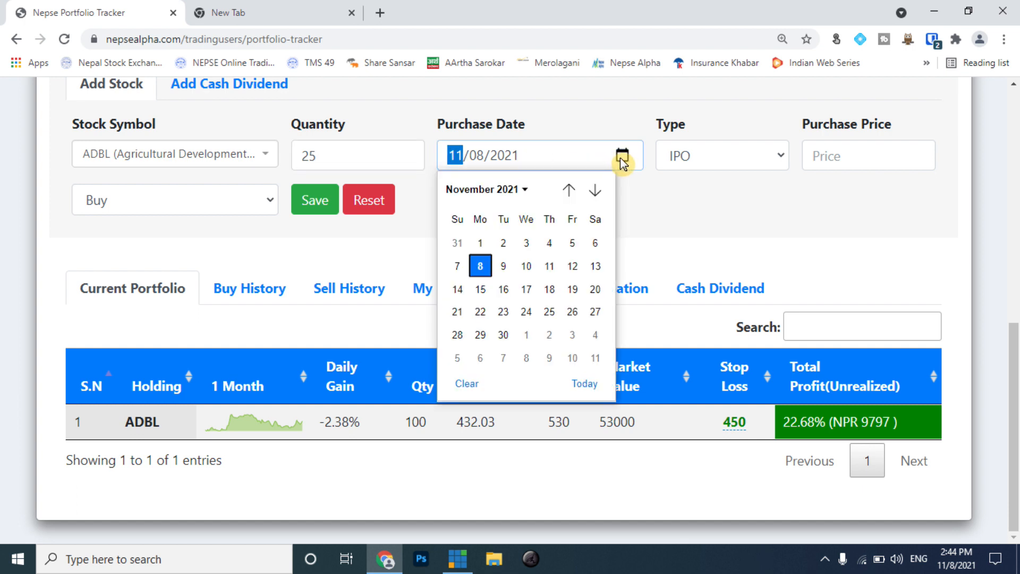
click(621, 158)
Set the new ADBL entry's type to Secondary and price to 432, and make it a Sell transaction
click(781, 160)
click(664, 200)
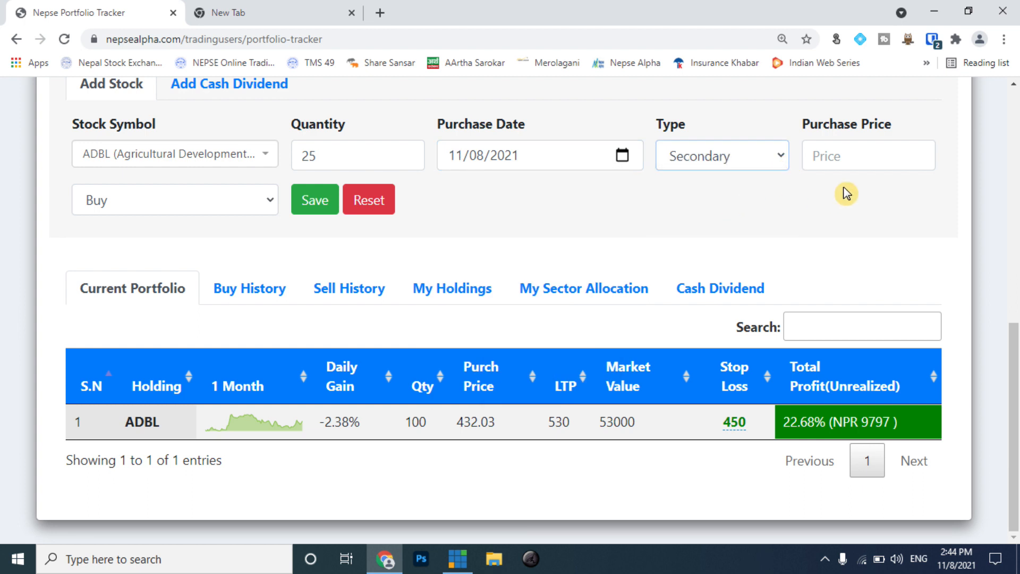
click(861, 158)
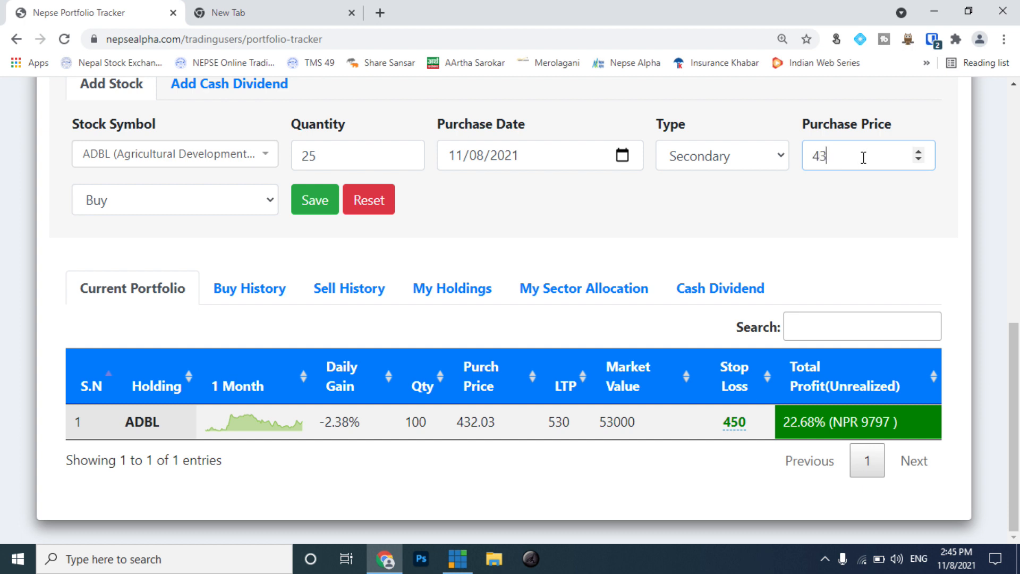
click(254, 208)
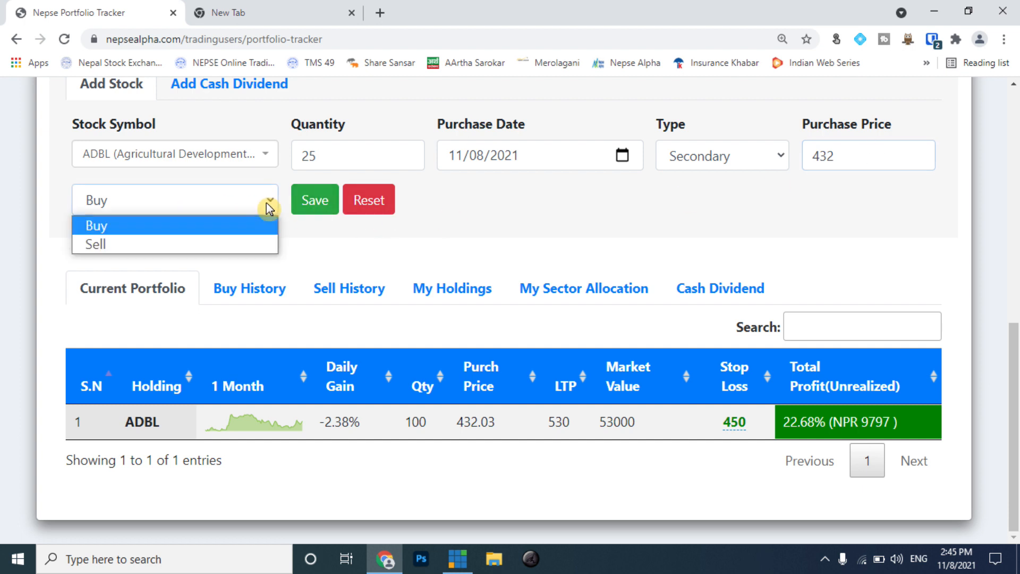
click(218, 244)
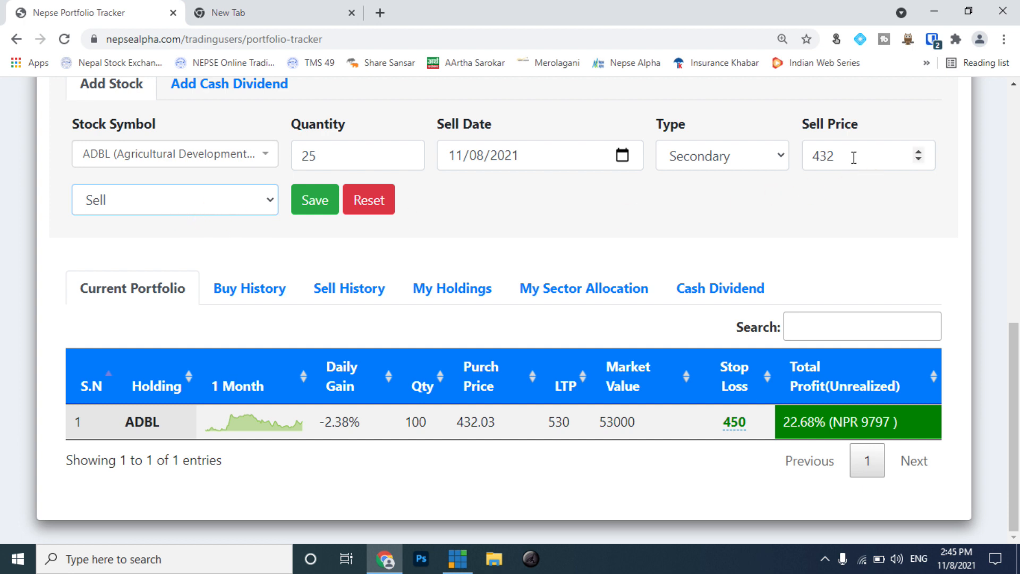
Set the sell price of the ADBL entry to 530 and save the entry
drag(844, 155, 809, 156)
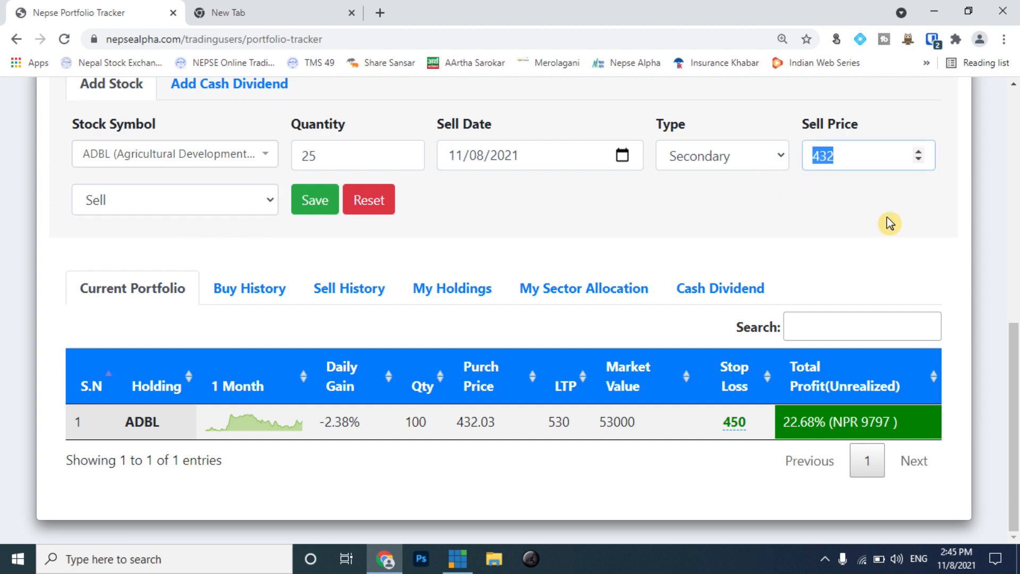
text(530)
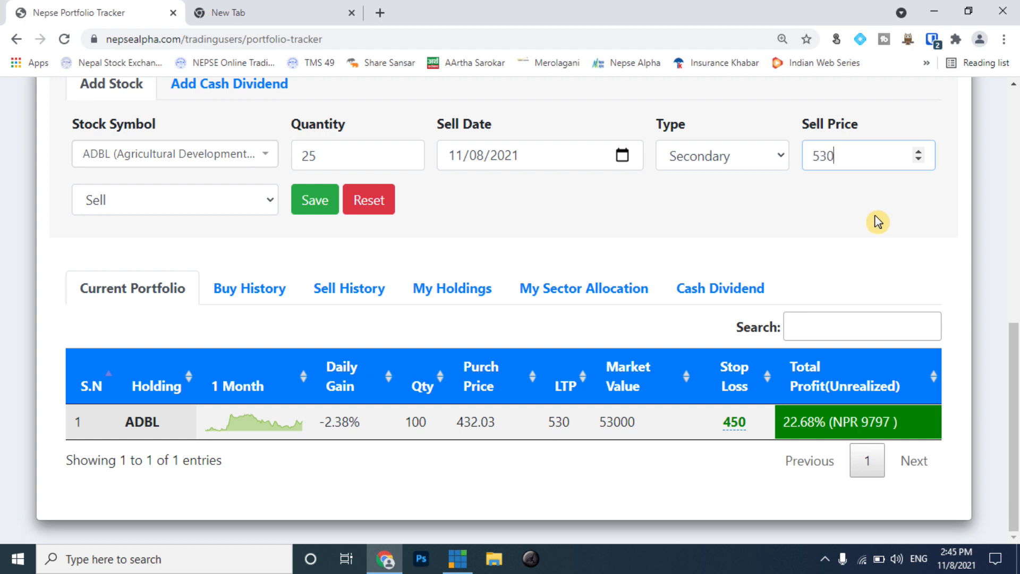
click(315, 200)
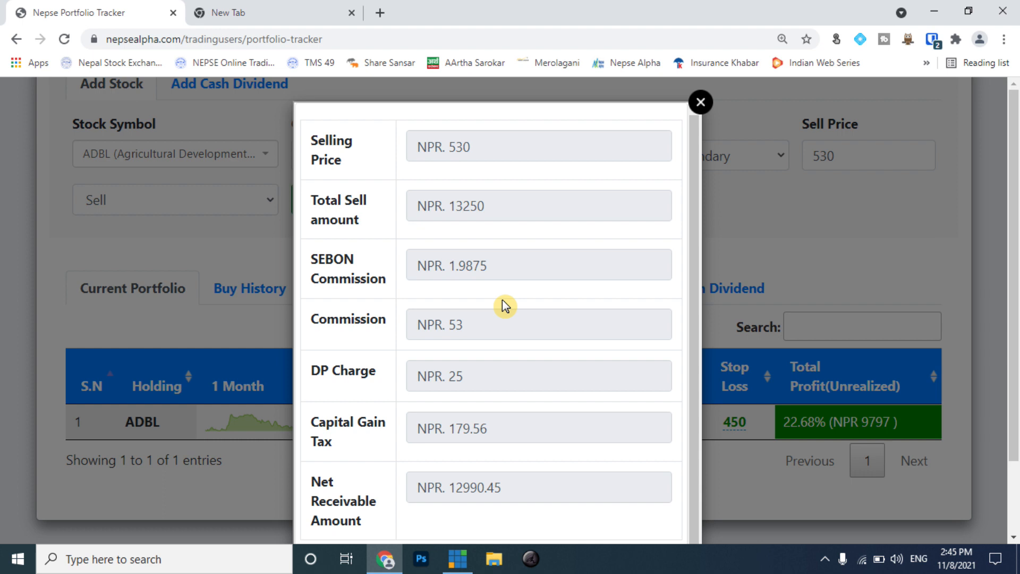
Review the sale's charges, net receivable amount and profit, and confirm the sale of 25 ADBL shares
scroll(503, 367, down, 2)
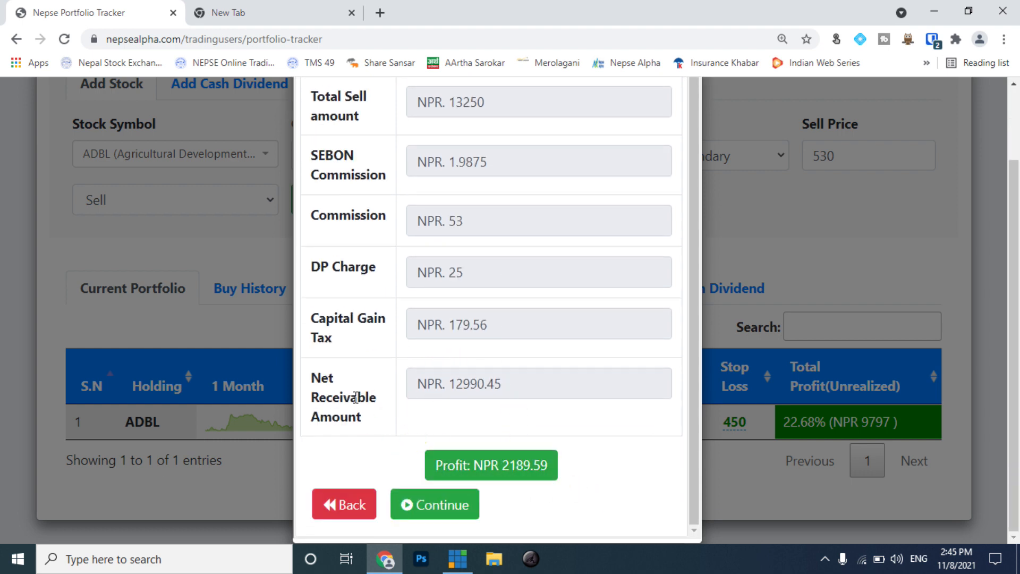
click(544, 384)
click(499, 469)
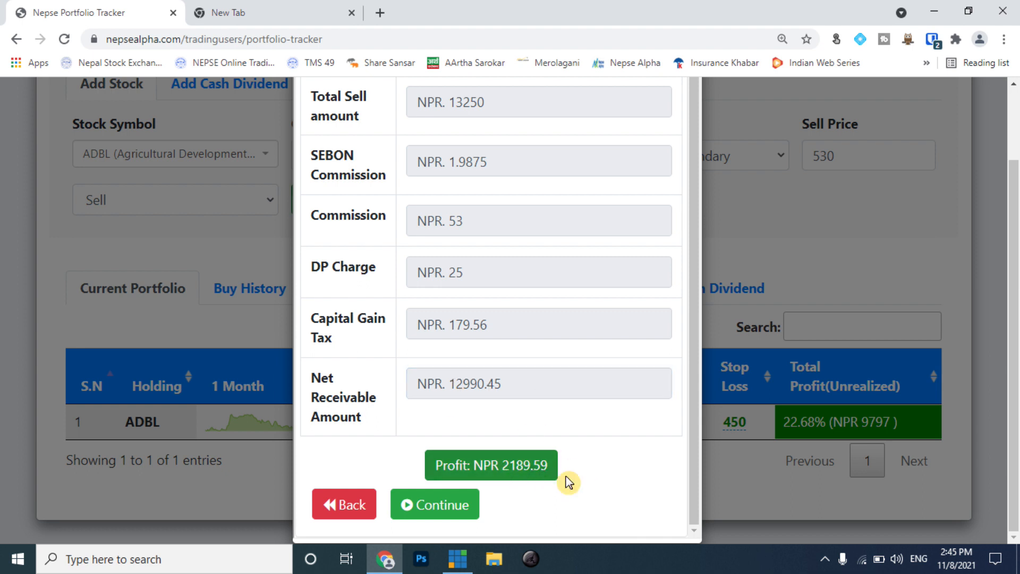
click(441, 506)
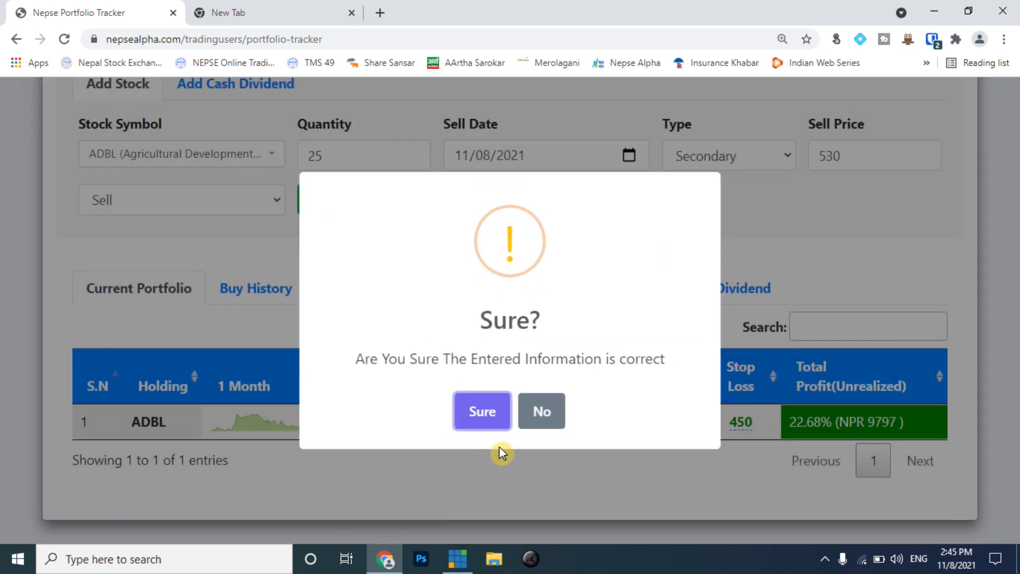
click(481, 409)
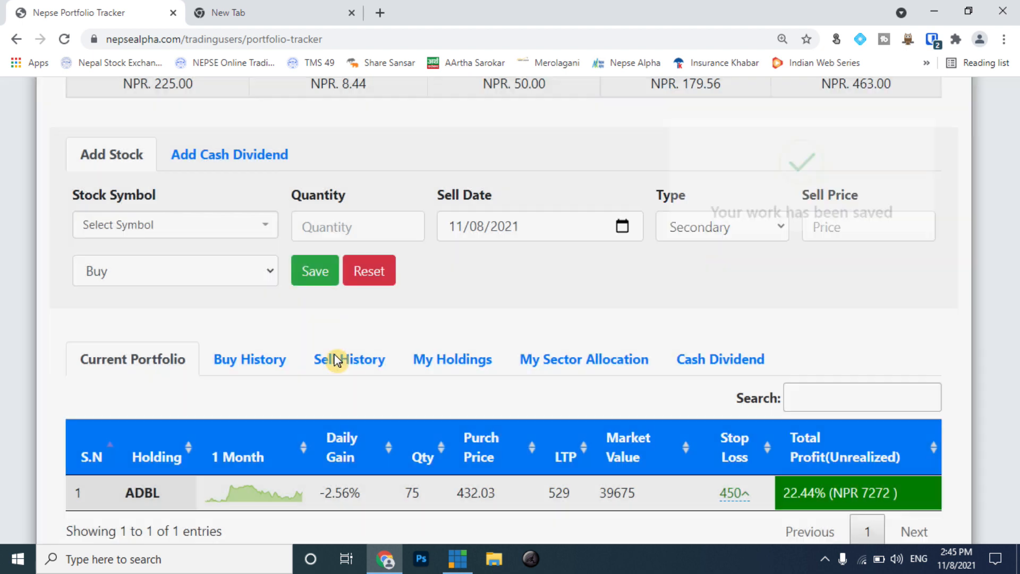
Examine the remaining quantity and the unrealized profit of the ADBL holding in the current portfolio
scroll(340, 367, down, 3)
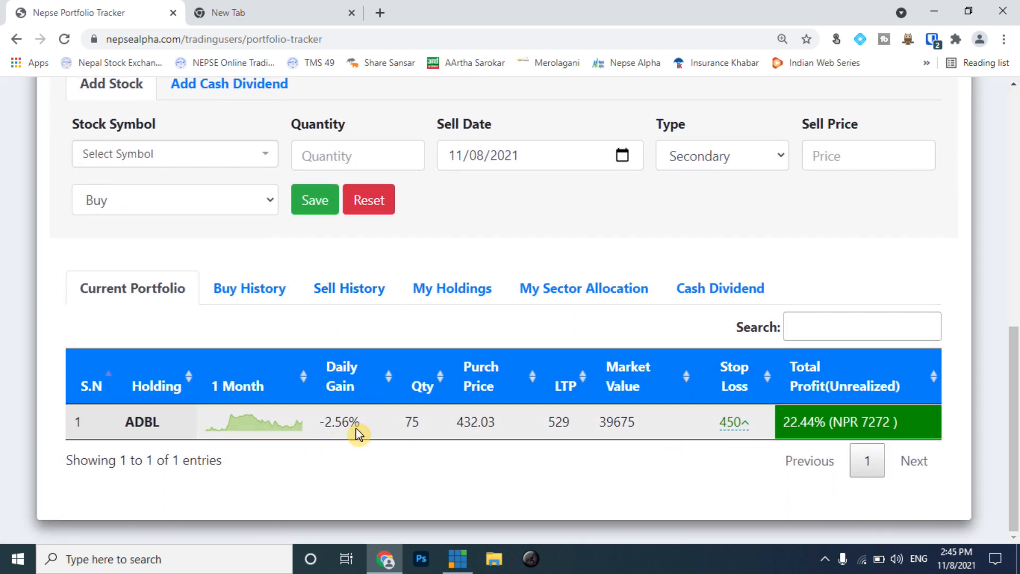
drag(412, 422, 424, 427)
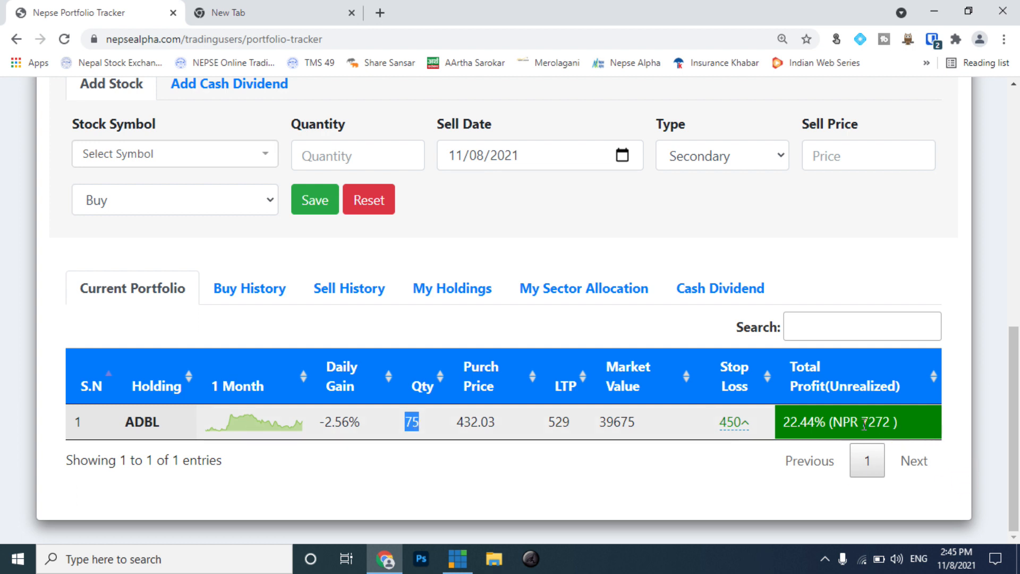
drag(888, 423, 905, 426)
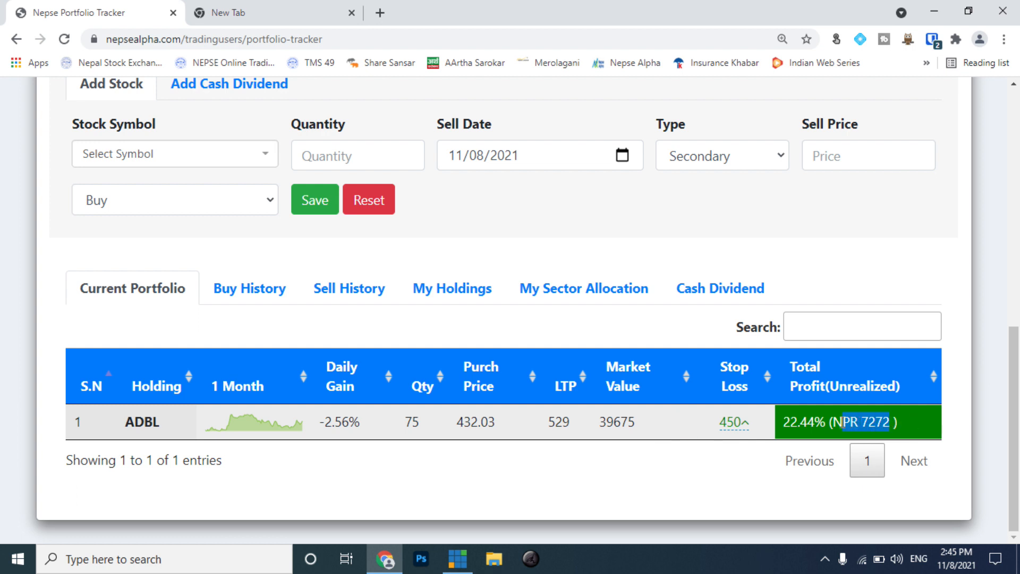
click(458, 508)
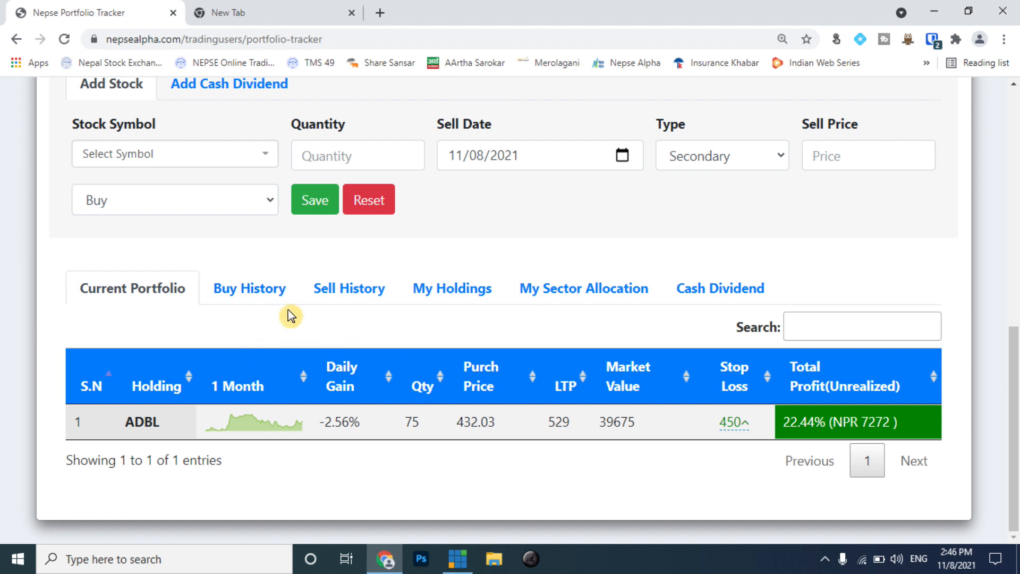
Inspect the whole ADBL purchase record in the buy history, and start deleting it but decline the deletion
click(241, 294)
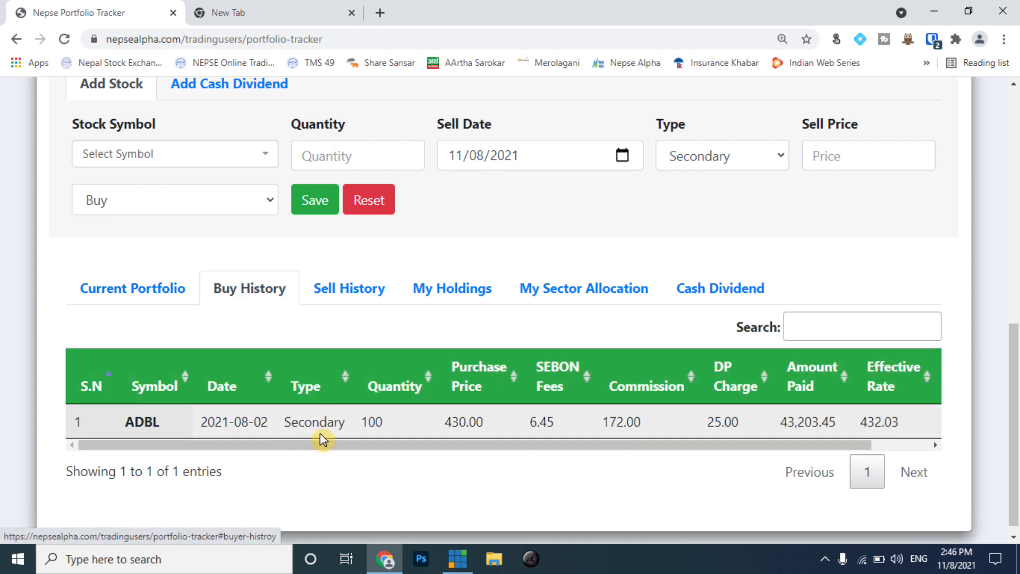
drag(515, 442, 597, 451)
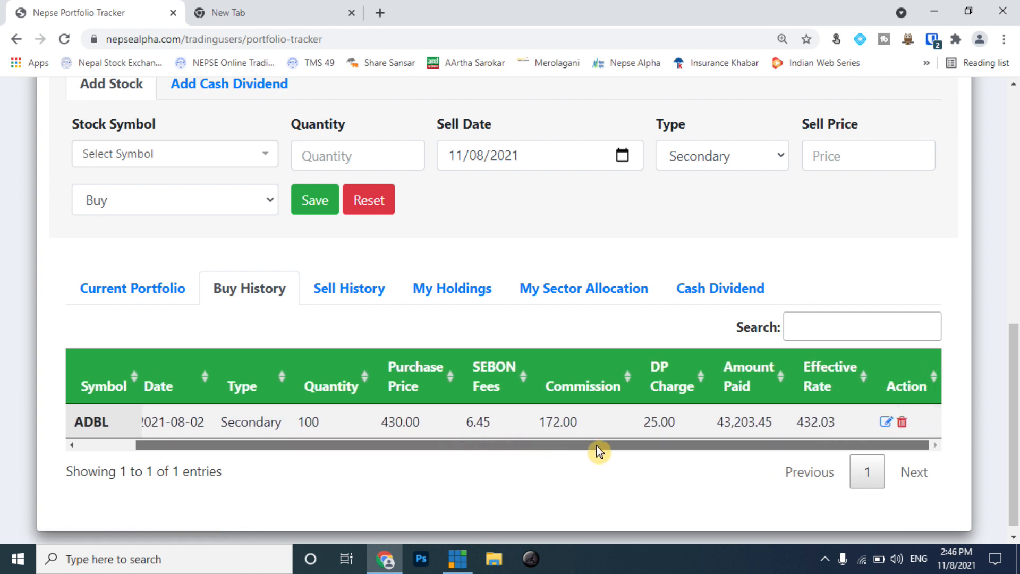
click(902, 423)
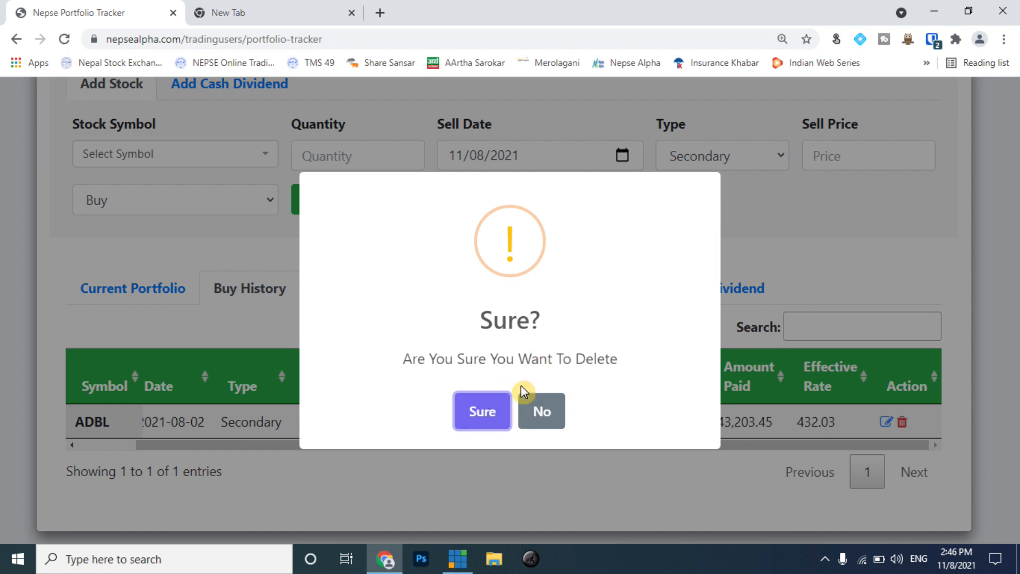
click(546, 419)
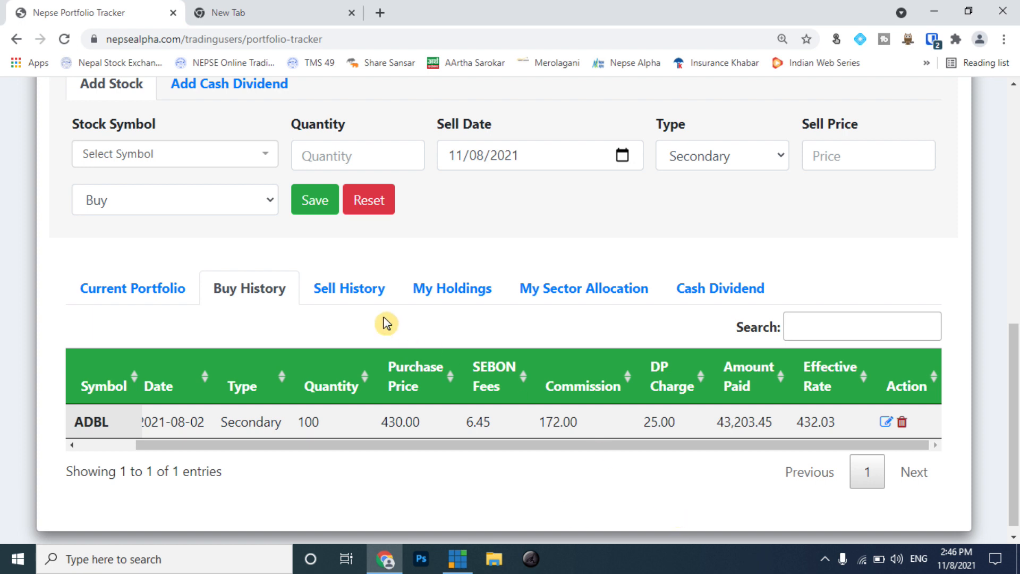
Inspect the ADBL sale record in the sell history and the vertical chart of the holdings
click(351, 295)
drag(317, 449, 806, 422)
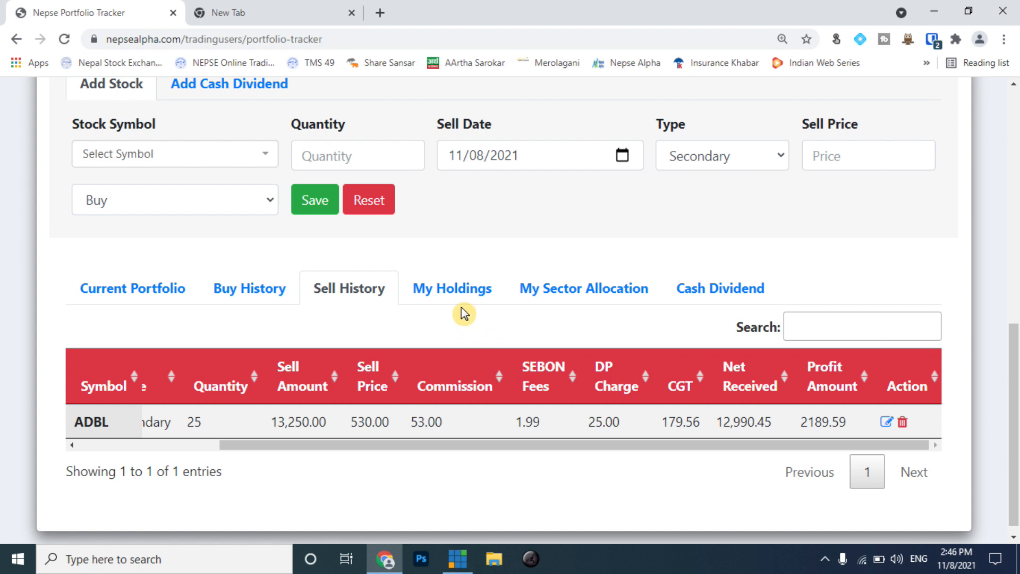
click(460, 291)
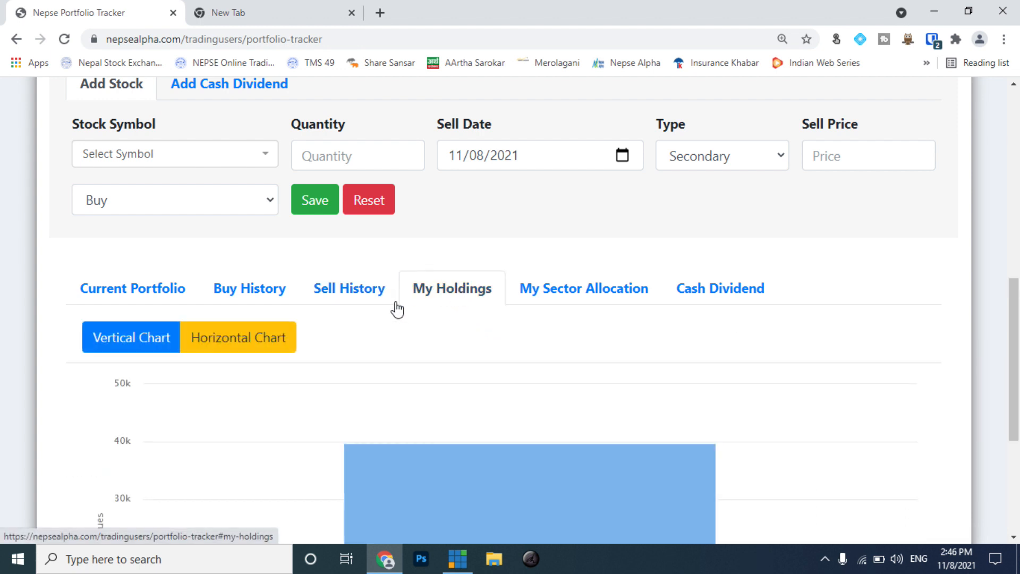
scroll(381, 399, down, 3)
scroll(380, 400, down, 2)
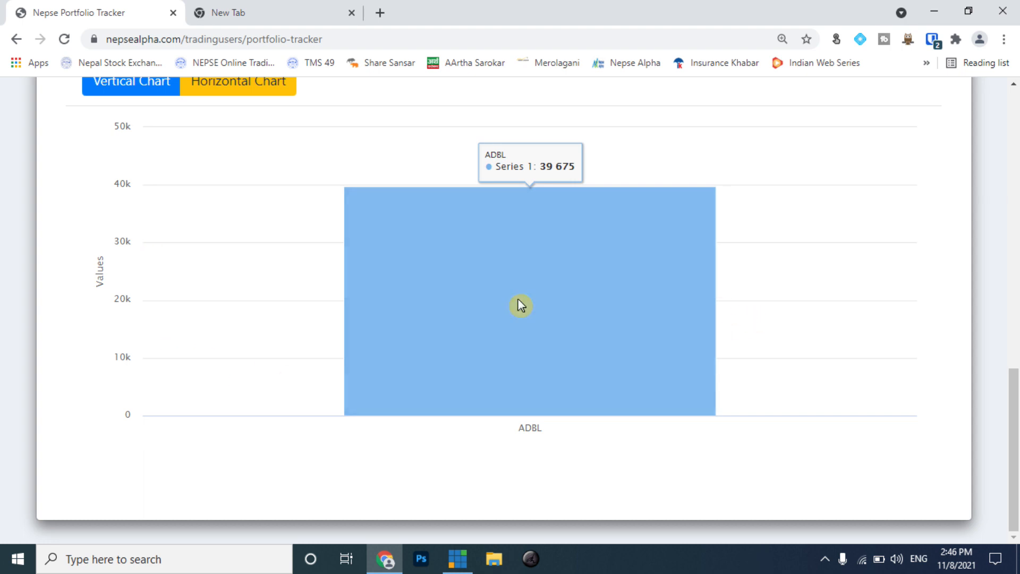
scroll(437, 396, up, 2)
scroll(439, 397, up, 1)
scroll(391, 407, down, 1)
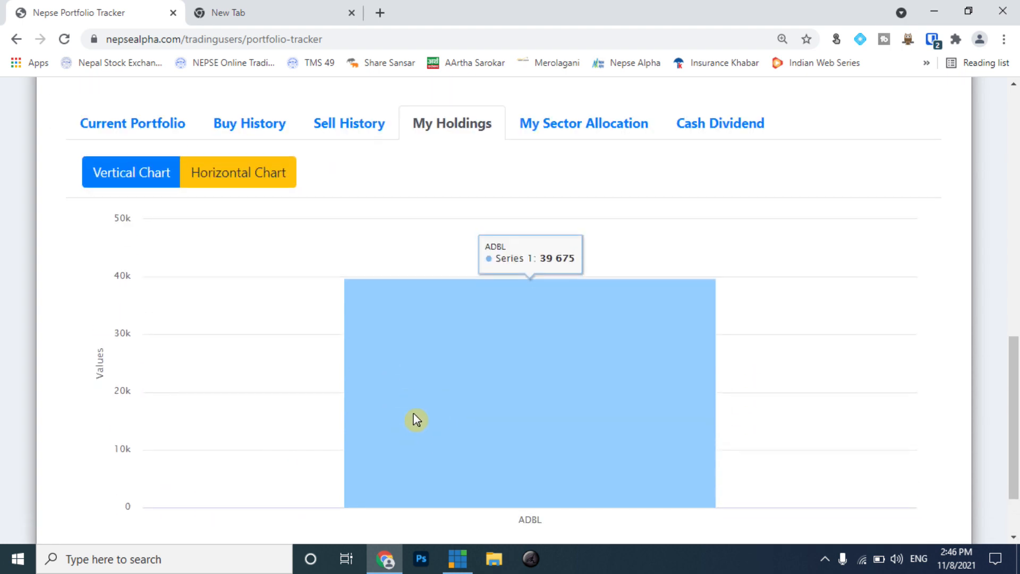
scroll(598, 347, up, 3)
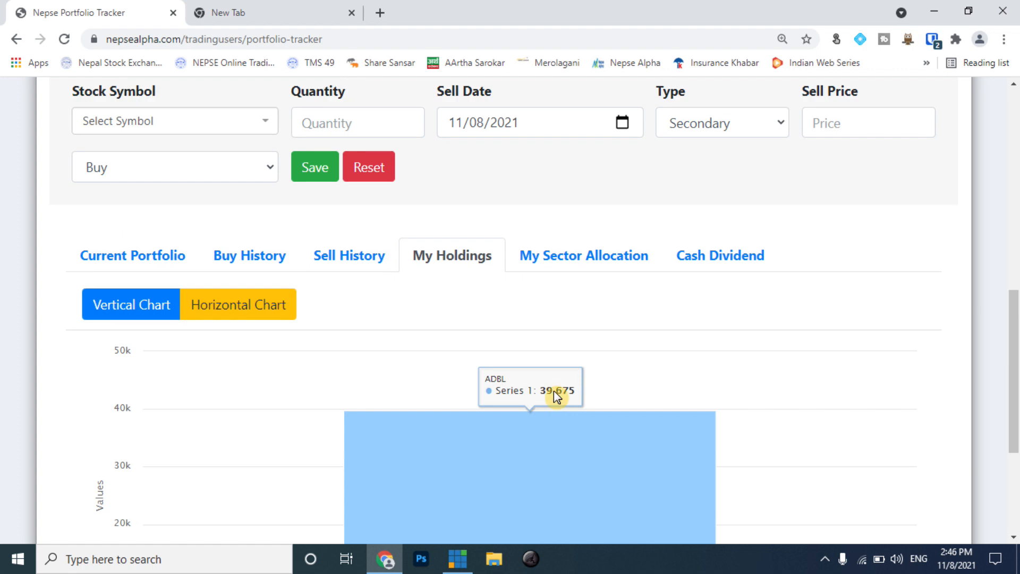
Examine the sector allocation chart and the share of each sector in the portfolio
click(572, 263)
scroll(581, 359, down, 2)
scroll(600, 403, down, 2)
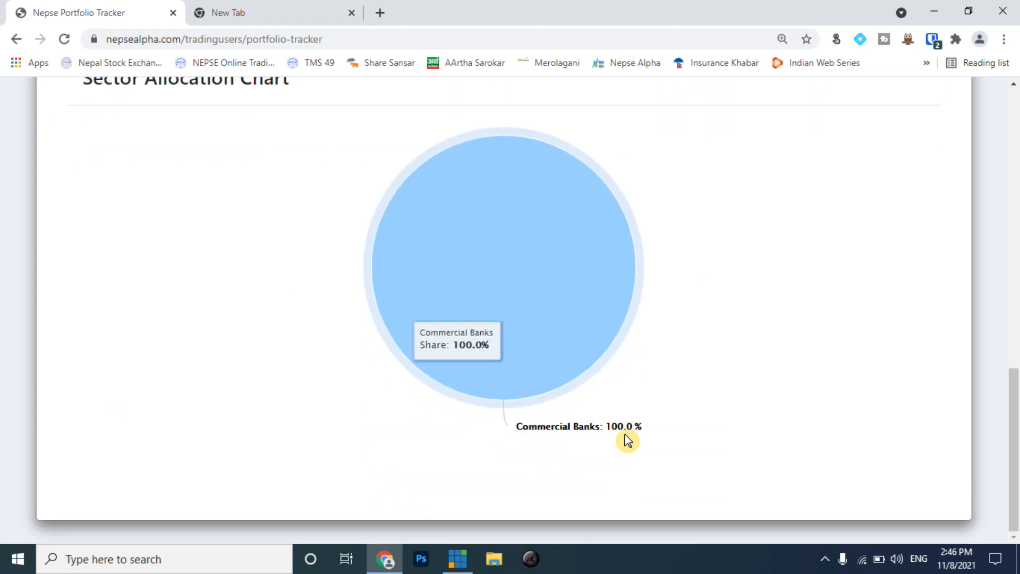
scroll(653, 403, up, 6)
scroll(589, 349, down, 5)
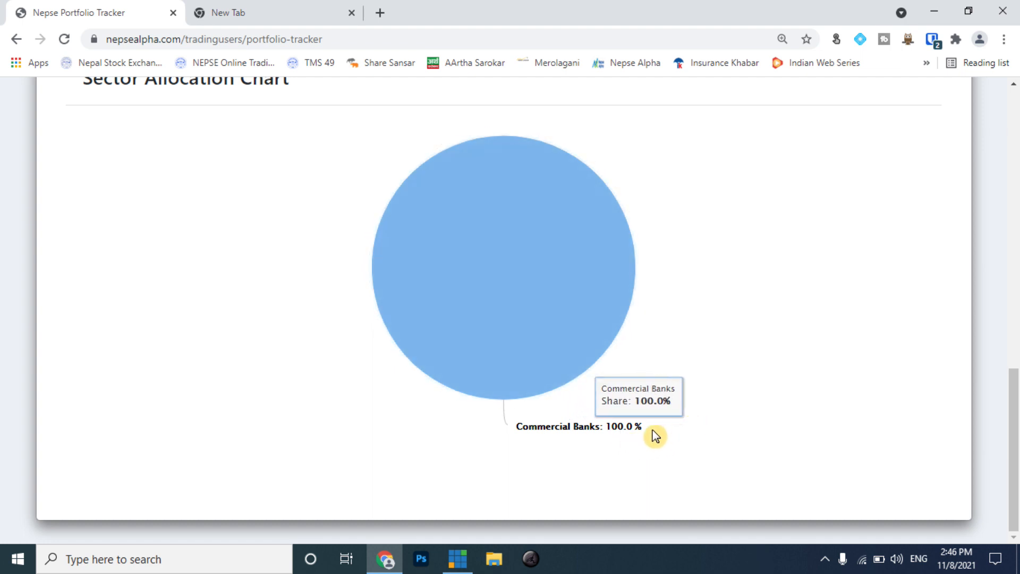
scroll(626, 426, up, 5)
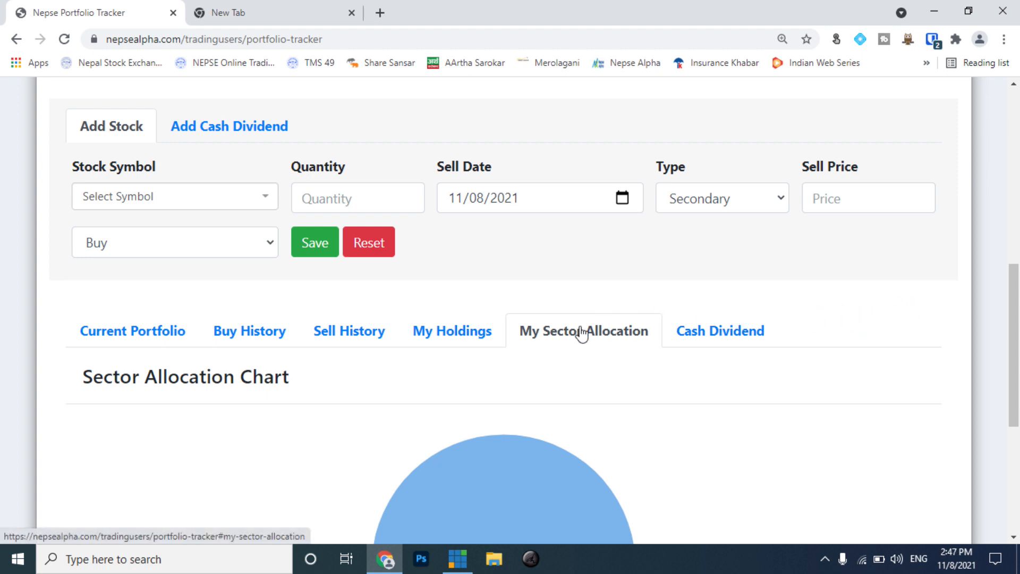
mouse_move(541, 456)
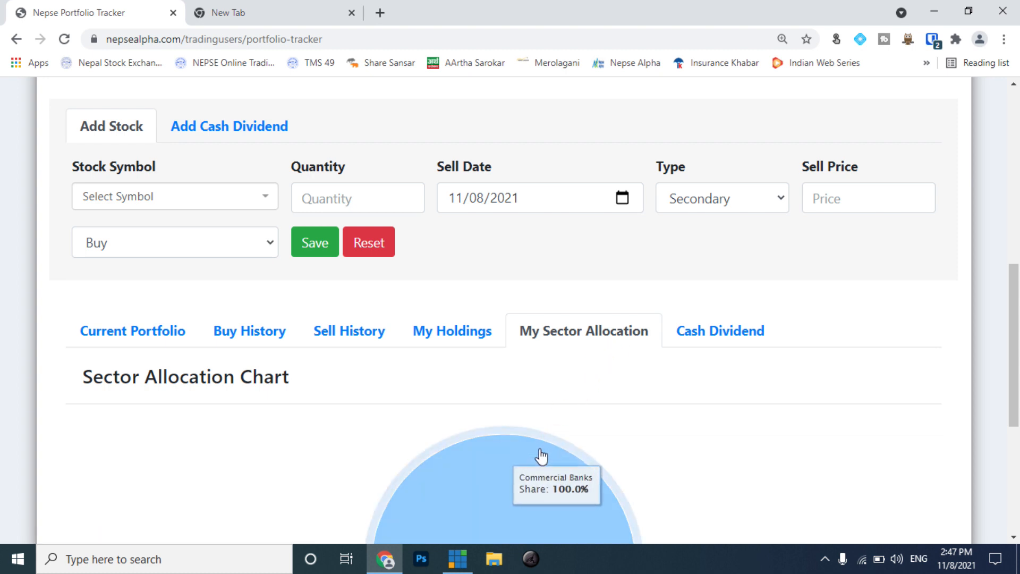
scroll(520, 468, down, 1)
scroll(611, 420, up, 3)
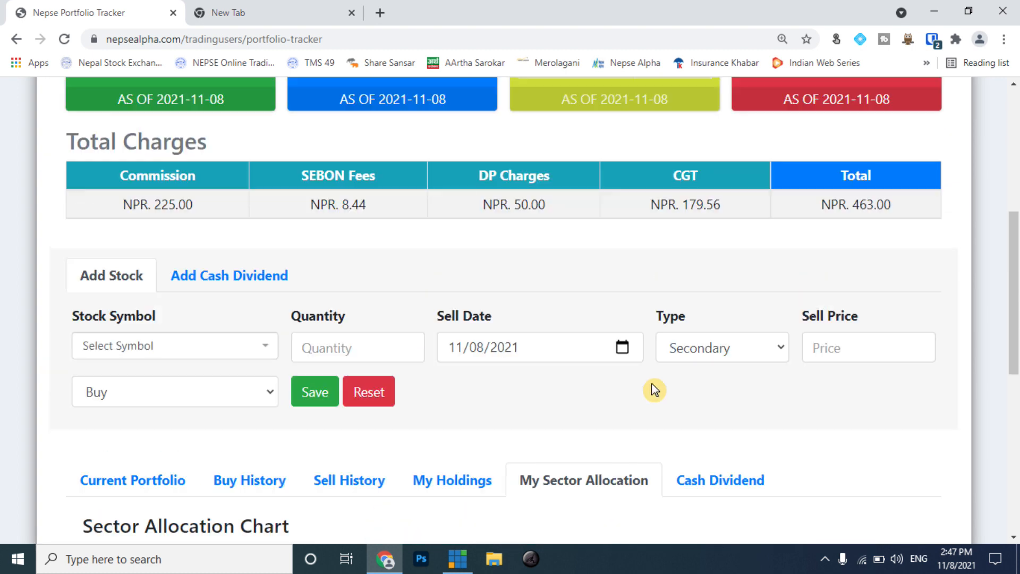
View the cash dividend records and open the form for adding a cash dividend
click(710, 480)
scroll(635, 416, down, 1)
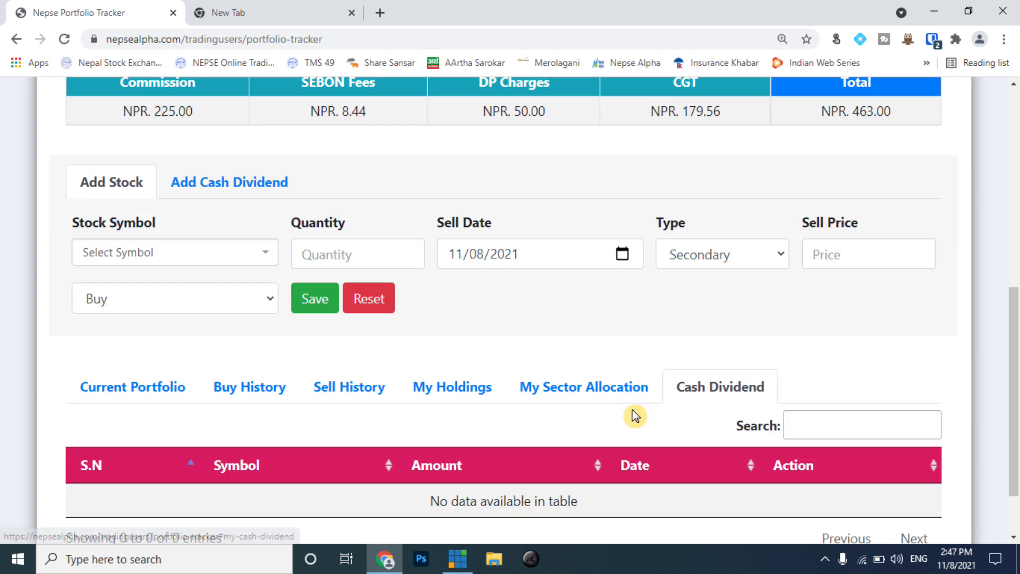
scroll(635, 416, down, 1)
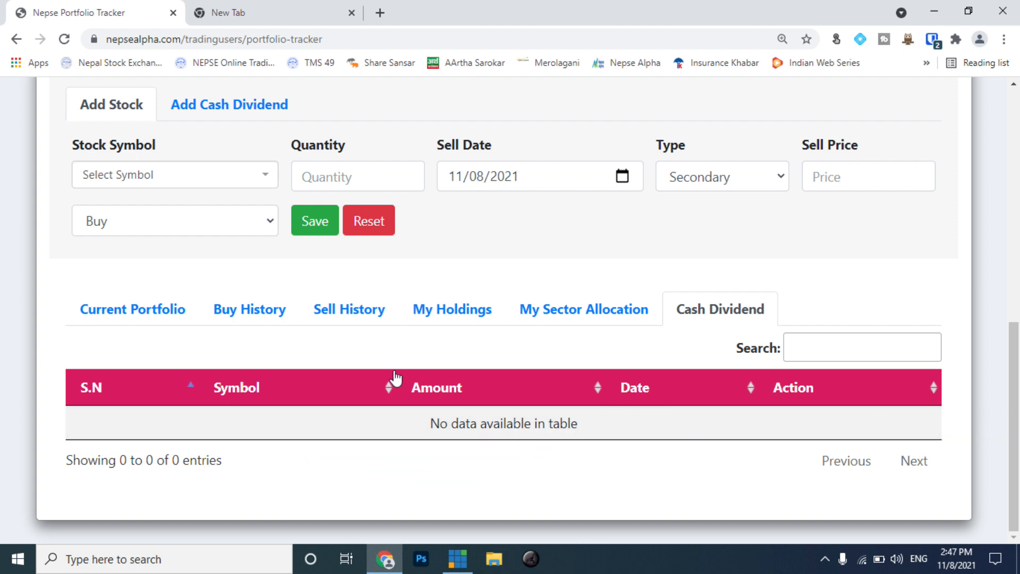
scroll(301, 408, up, 3)
click(215, 254)
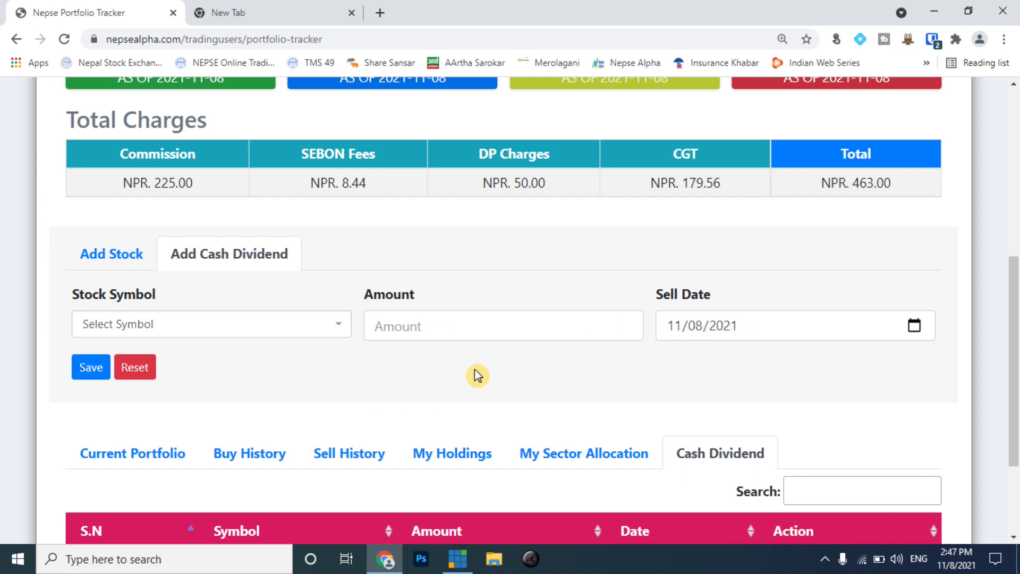
scroll(477, 375, up, 1)
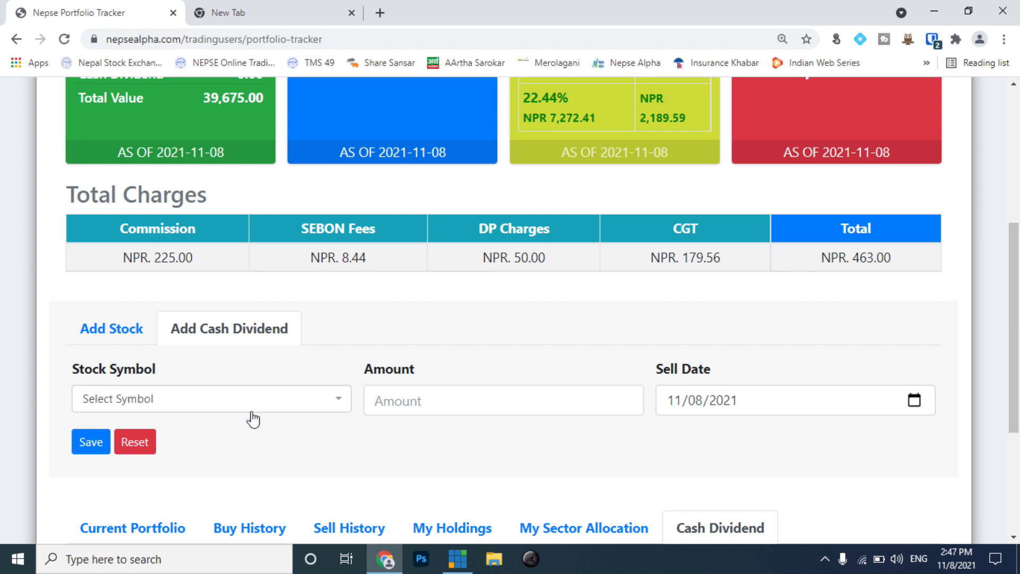
Examine the total charges and the portfolio summary cards, especially the unrealized and realized gains
scroll(256, 420, up, 3)
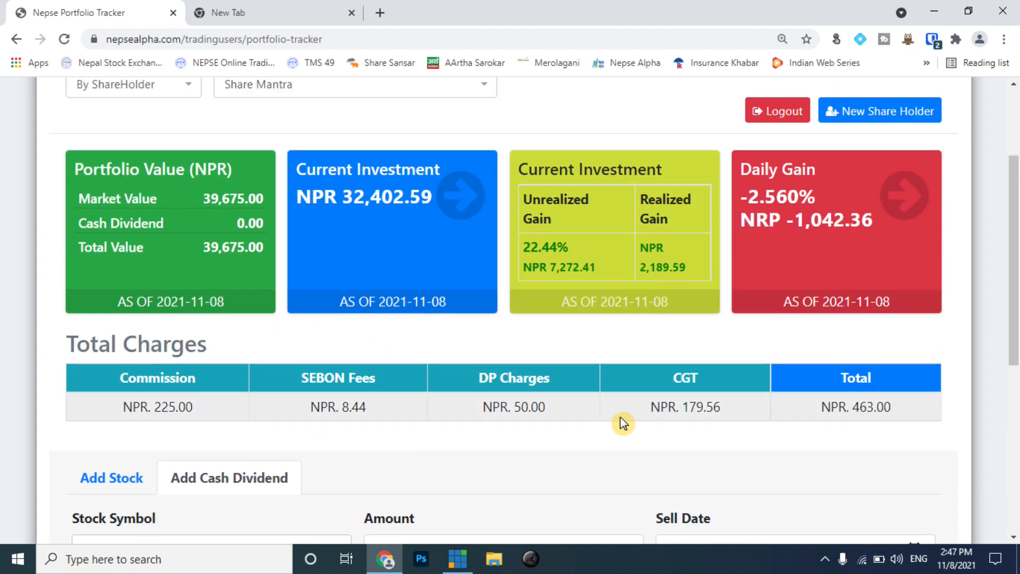
scroll(388, 369, up, 3)
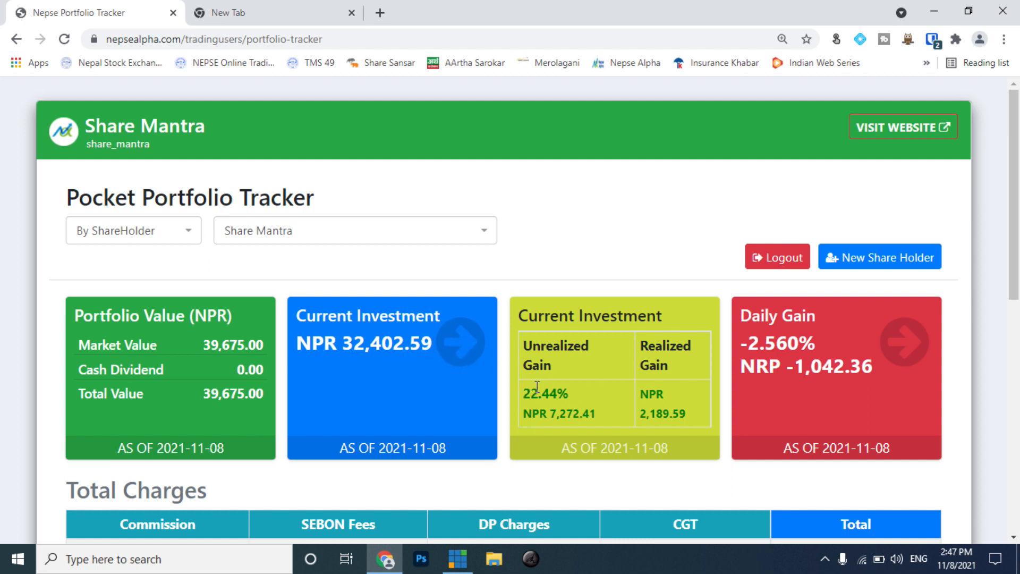
drag(543, 395, 585, 396)
click(571, 410)
drag(554, 414, 607, 422)
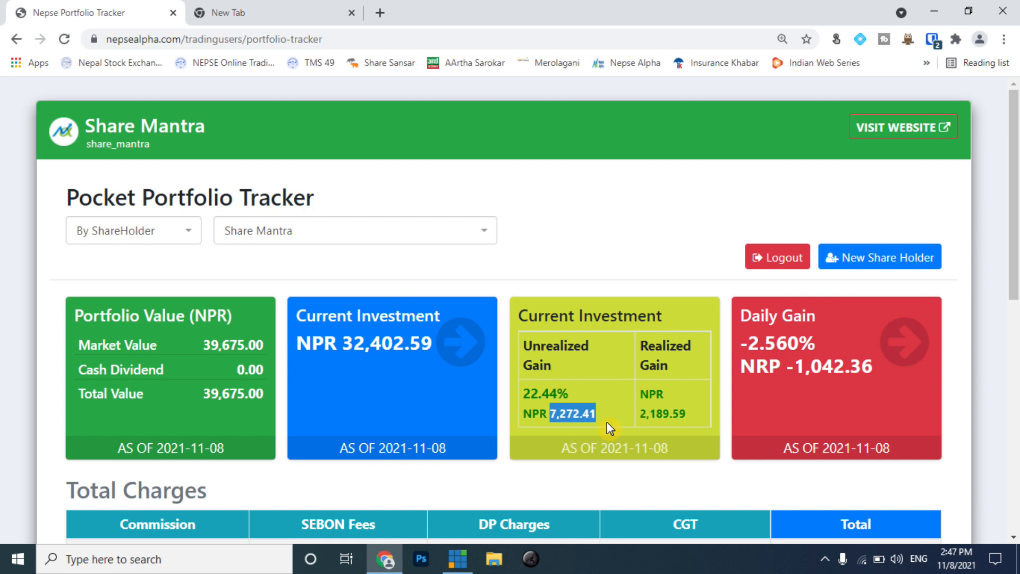
click(555, 363)
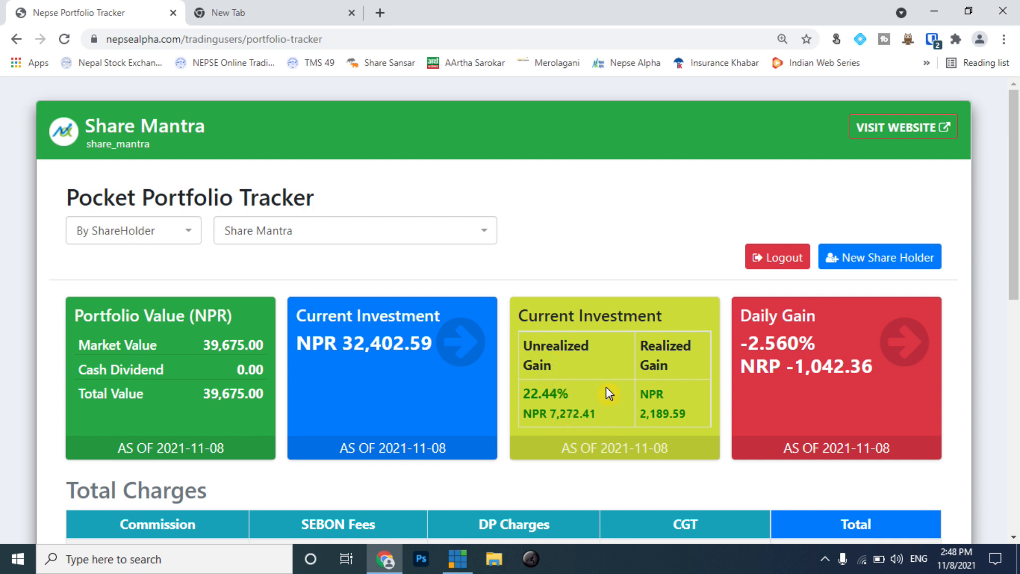
drag(553, 414, 604, 421)
click(546, 370)
drag(521, 358, 518, 343)
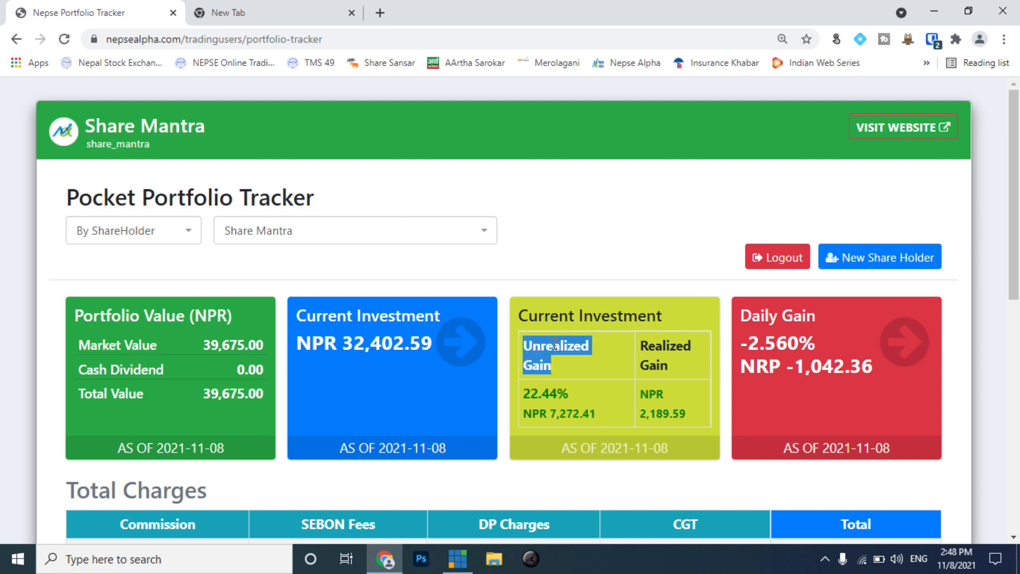
click(642, 345)
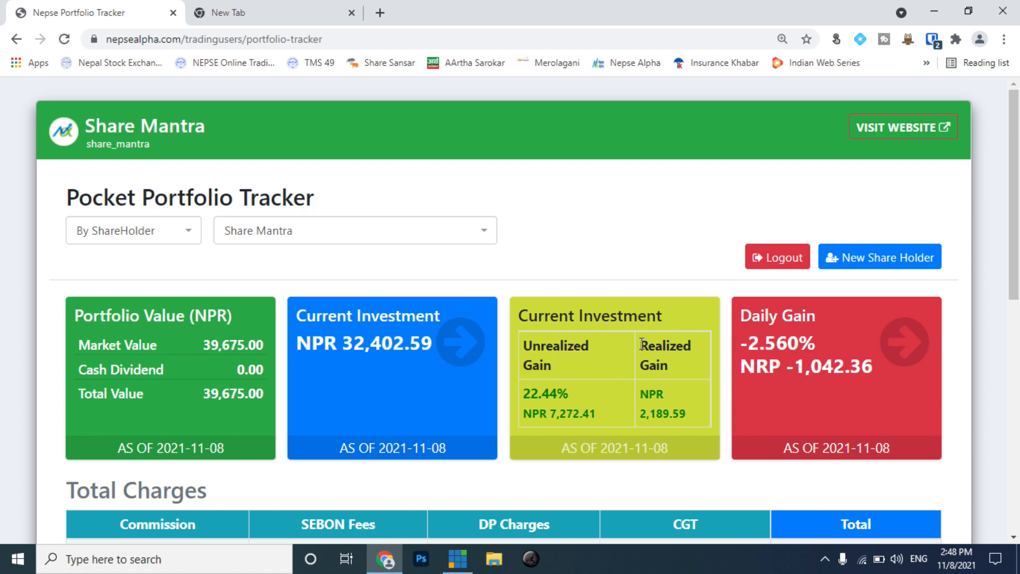
Compare the realized gain on the summary card with the profit amount of the ADBL sale in the sell history
drag(684, 364, 704, 422)
click(651, 413)
click(682, 415)
scroll(485, 471, down, 10)
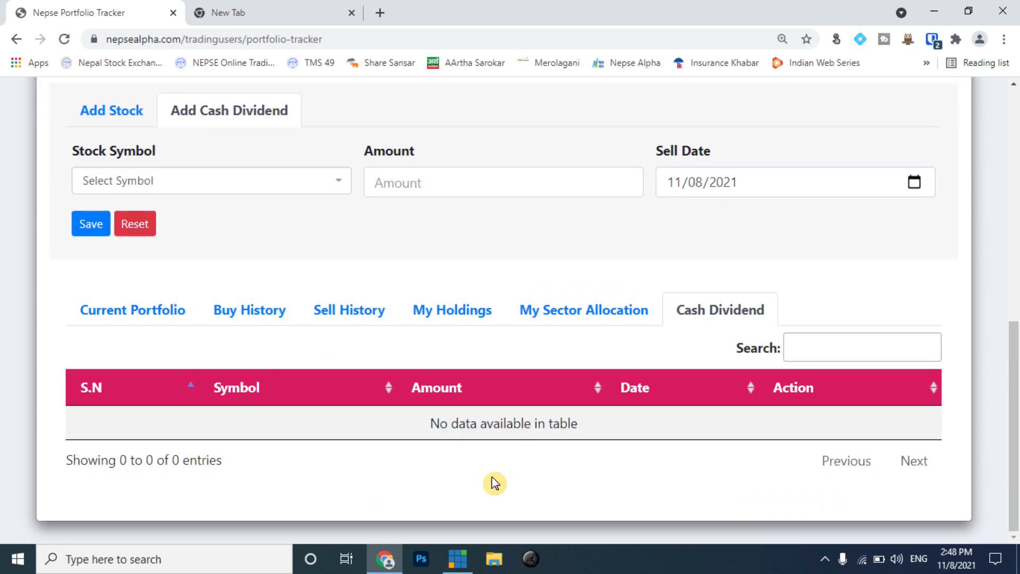
click(351, 319)
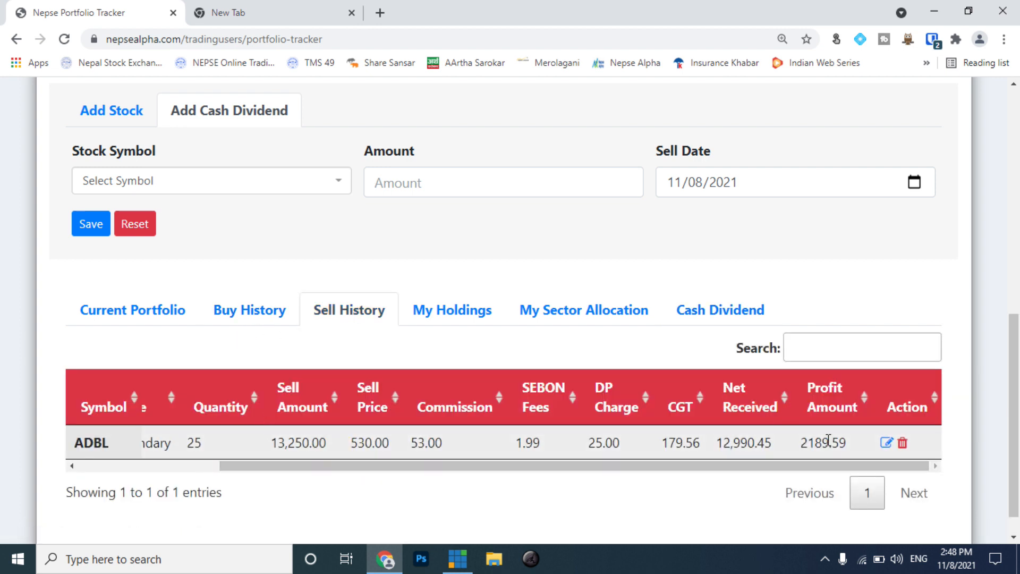
drag(806, 443, 850, 445)
scroll(699, 346, up, 5)
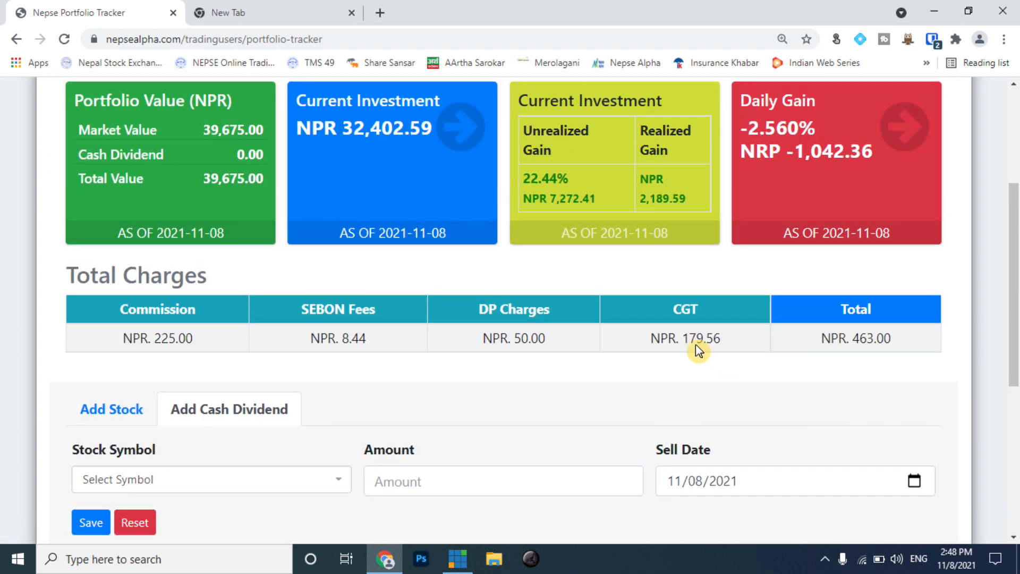
scroll(706, 328, up, 4)
drag(642, 344, 672, 344)
click(685, 361)
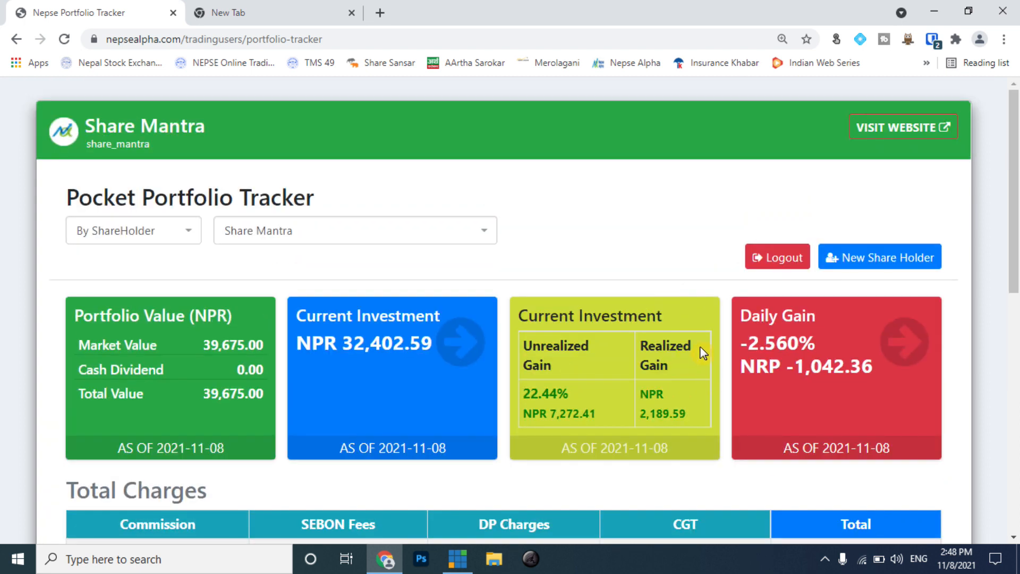
Examine the daily gain percentage and amount on the portfolio summary card
drag(741, 316, 830, 330)
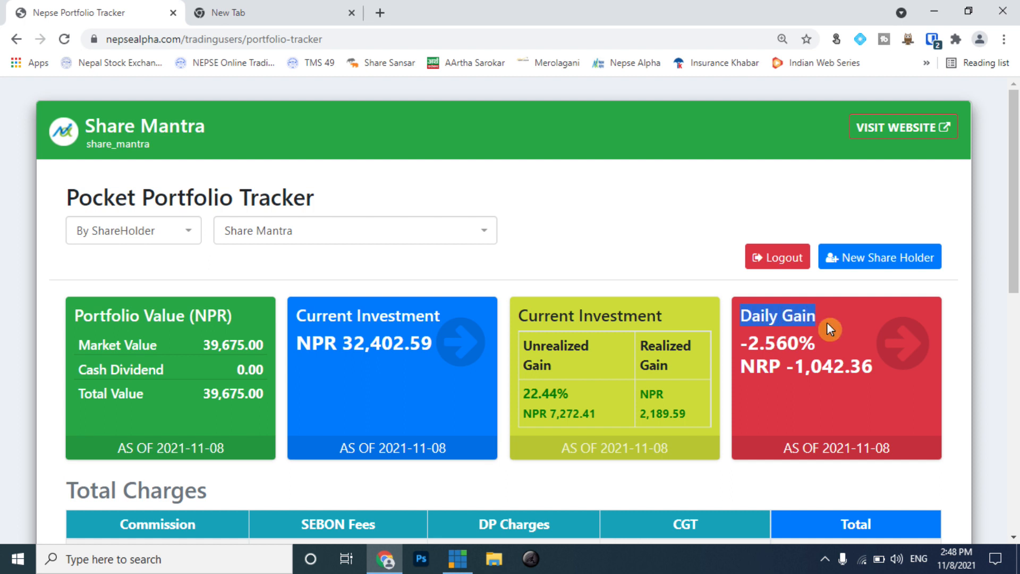
drag(753, 346, 876, 367)
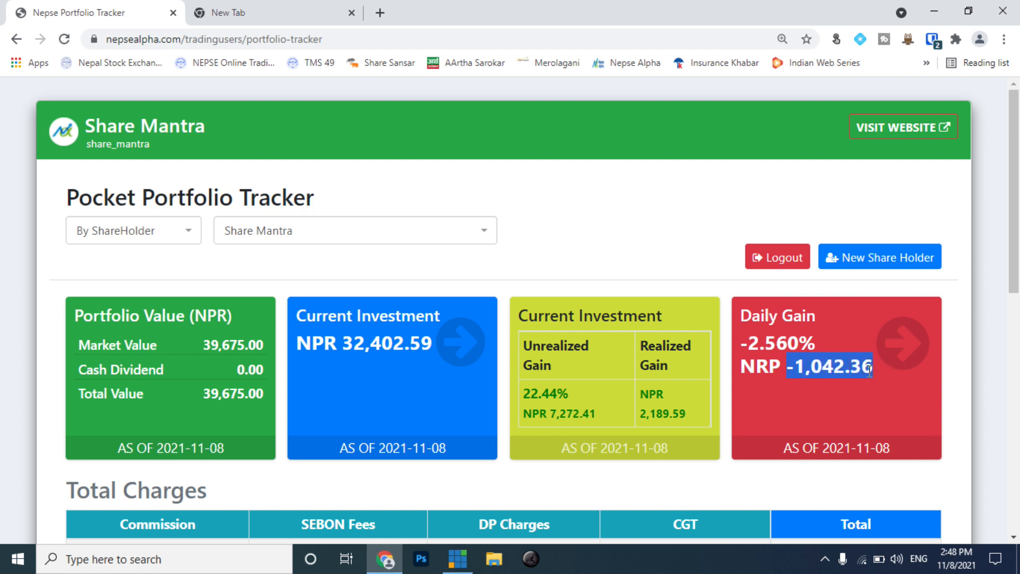
scroll(622, 405, down, 10)
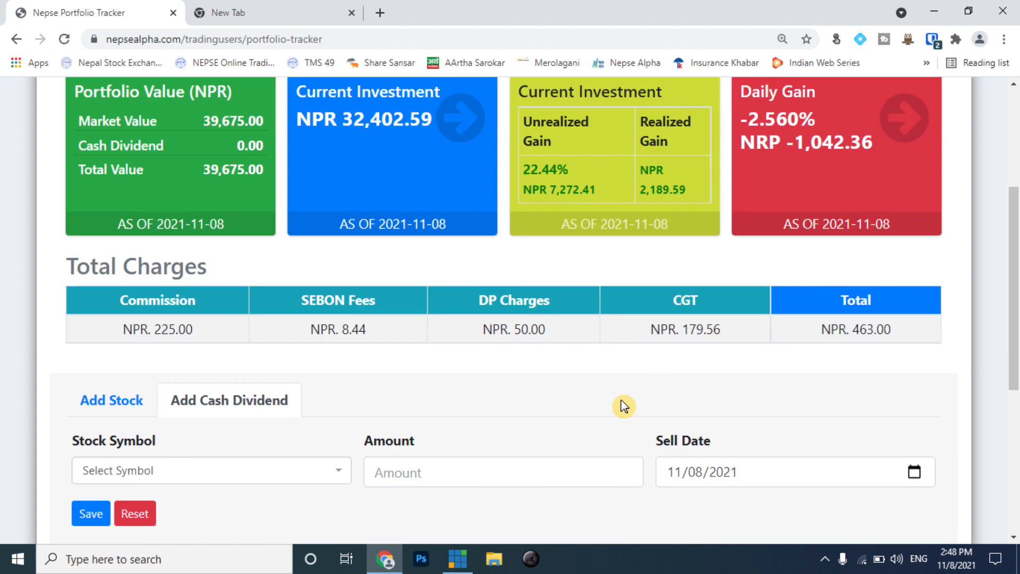
scroll(455, 413, up, 10)
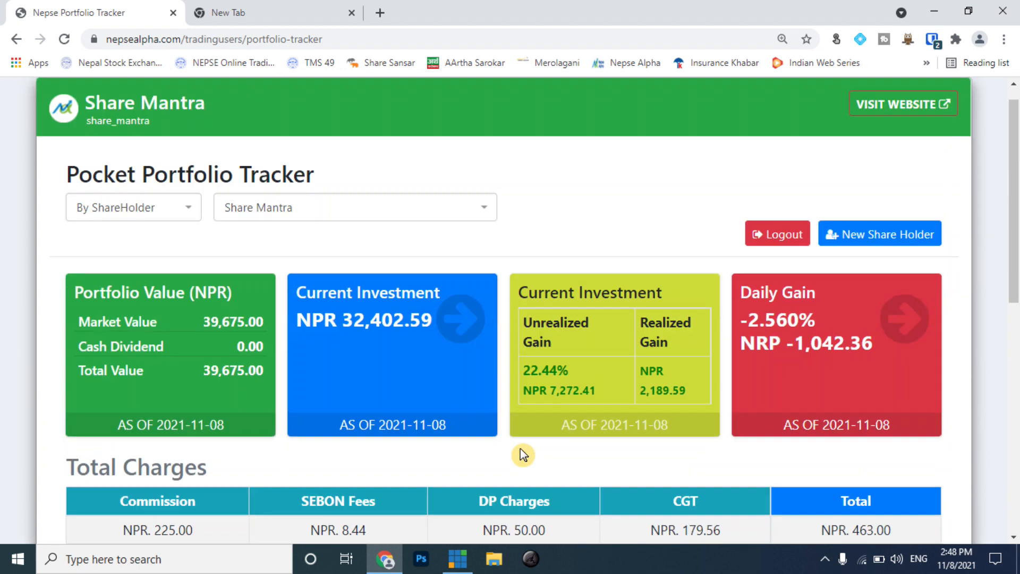
scroll(665, 394, down, 7)
scroll(473, 308, up, 7)
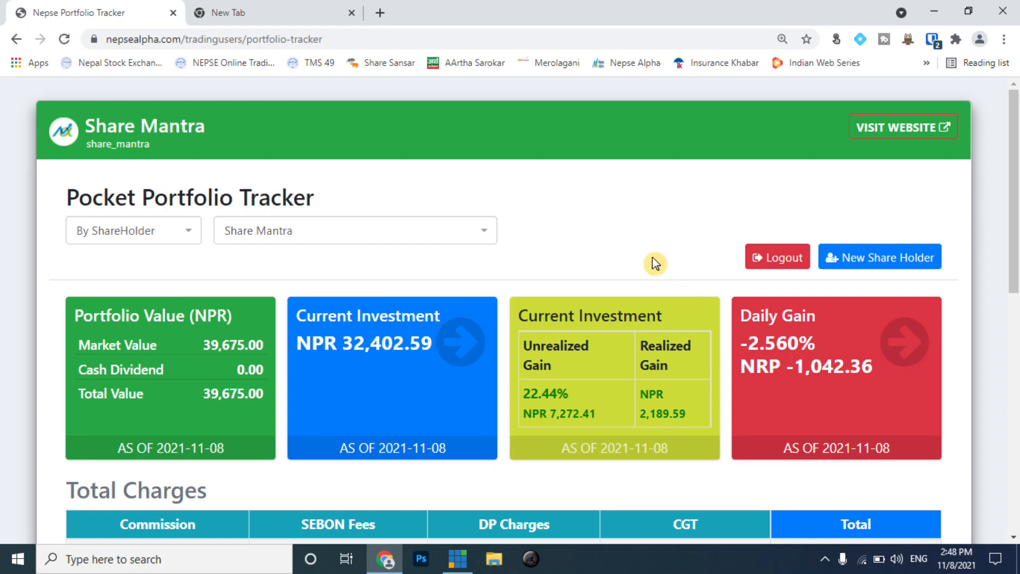
Review the total charges and the ADBL holding in the current portfolio
scroll(599, 280, down, 5)
scroll(600, 355, down, 1)
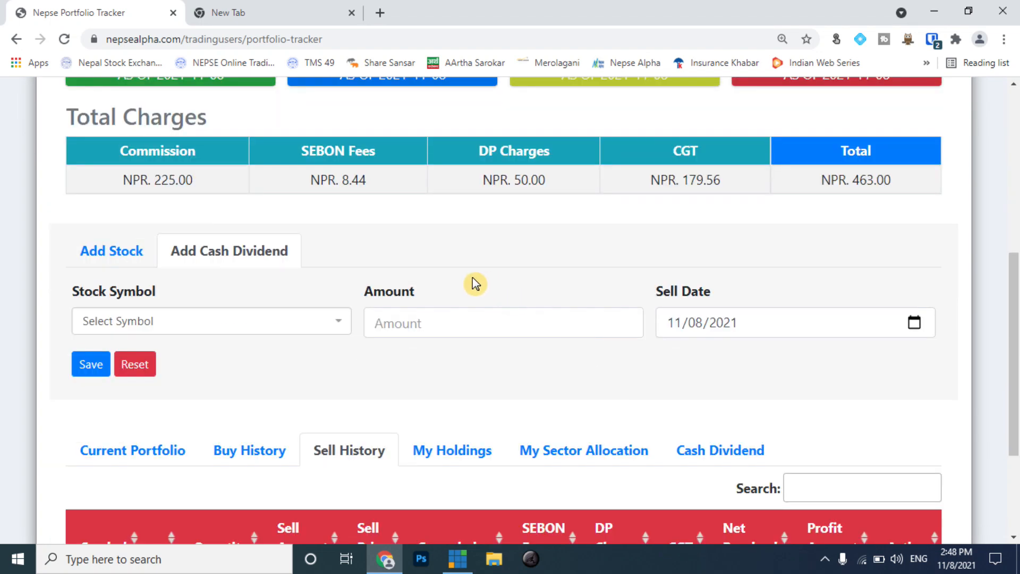
scroll(388, 343, up, 4)
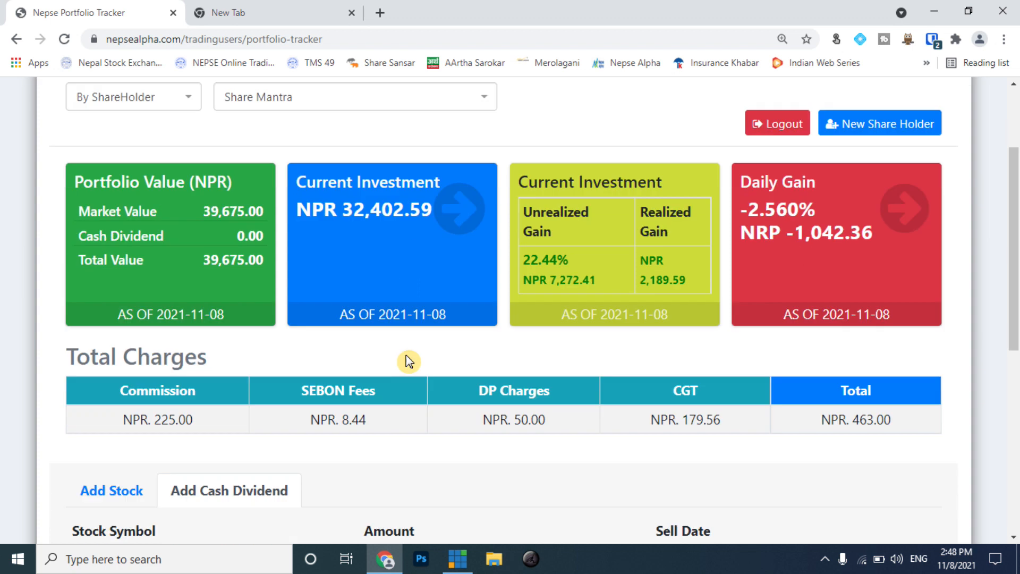
scroll(405, 360, down, 6)
click(142, 283)
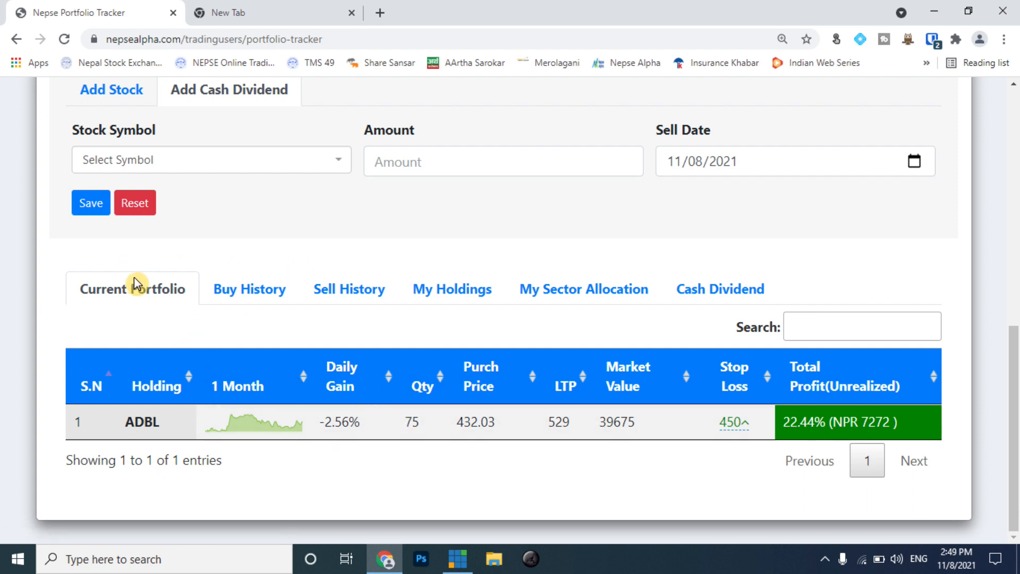
scroll(170, 362, up, 4)
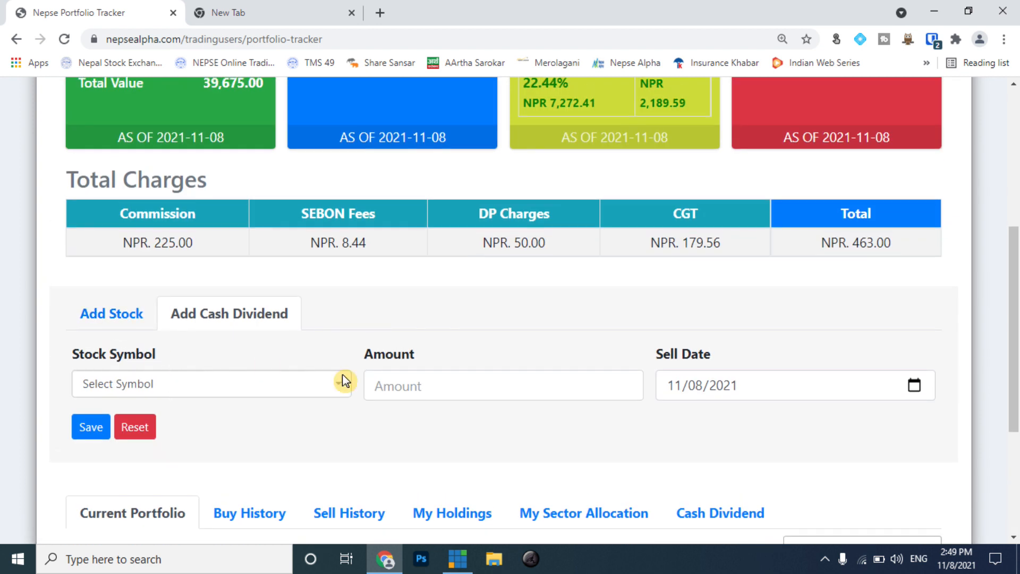
scroll(239, 398, down, 4)
scroll(205, 352, up, 5)
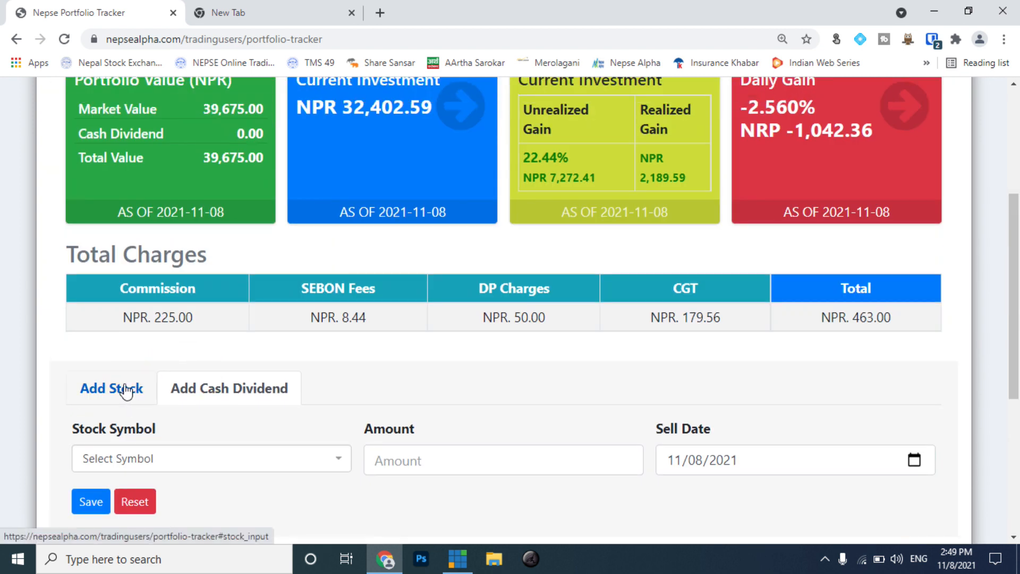
Return to the form for adding a stock and check which transaction types it offers
click(126, 390)
scroll(669, 414, down, 3)
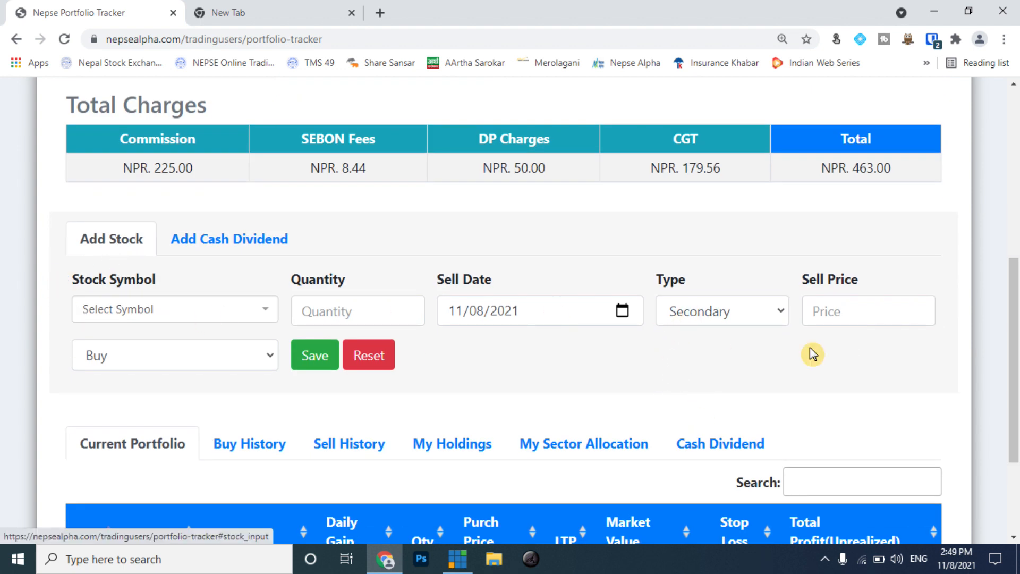
click(774, 317)
click(779, 319)
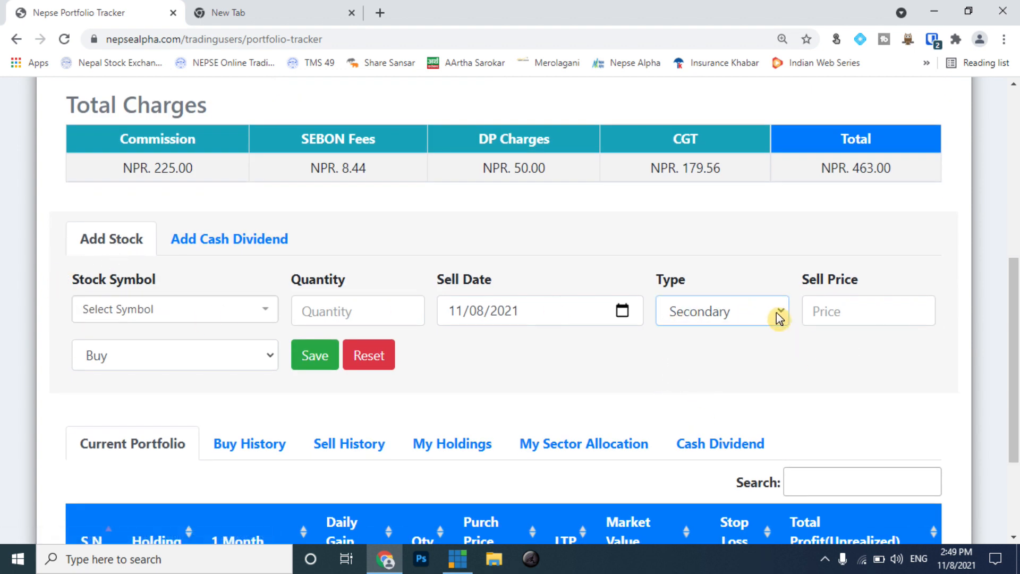
click(780, 316)
click(780, 315)
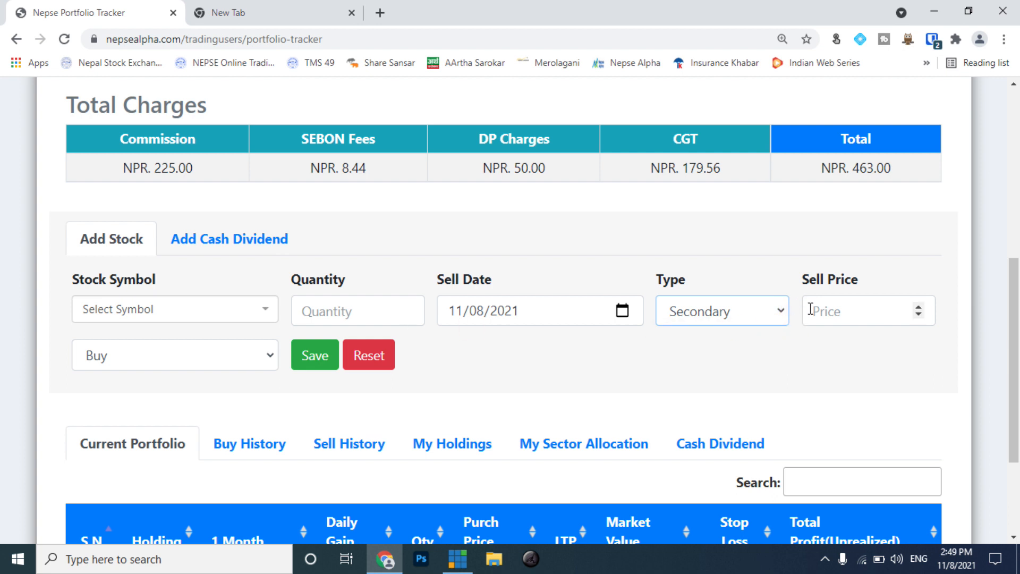
Choose Buy as the transaction in the stock form and recheck the available types
click(268, 361)
click(121, 381)
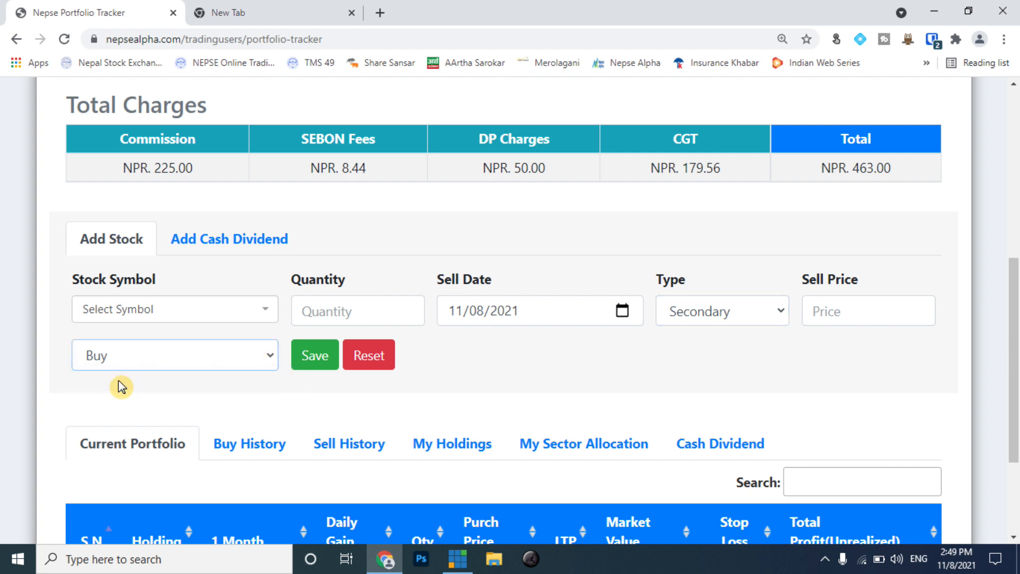
click(738, 310)
click(738, 311)
click(738, 311)
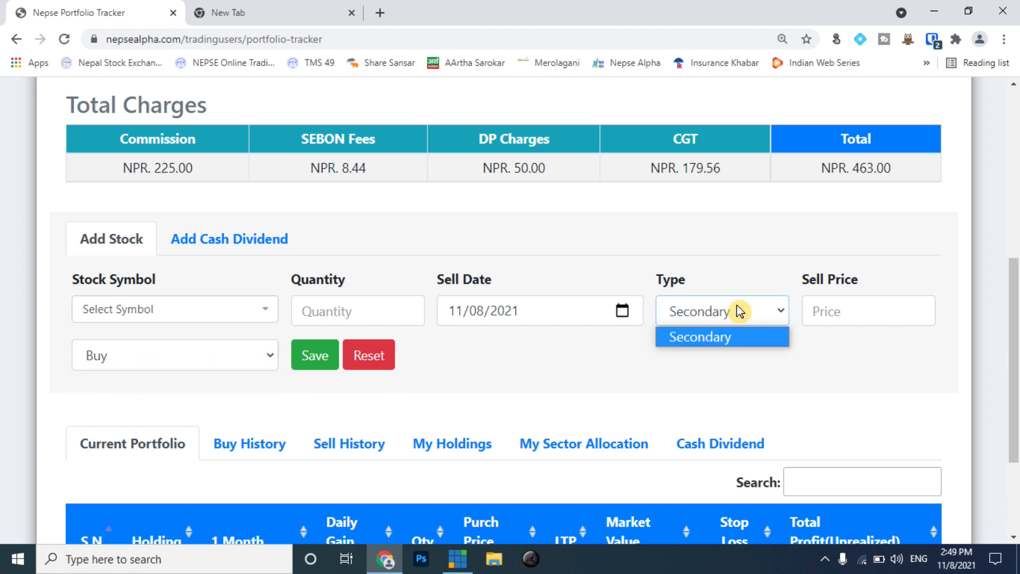
click(561, 398)
scroll(532, 385, down, 3)
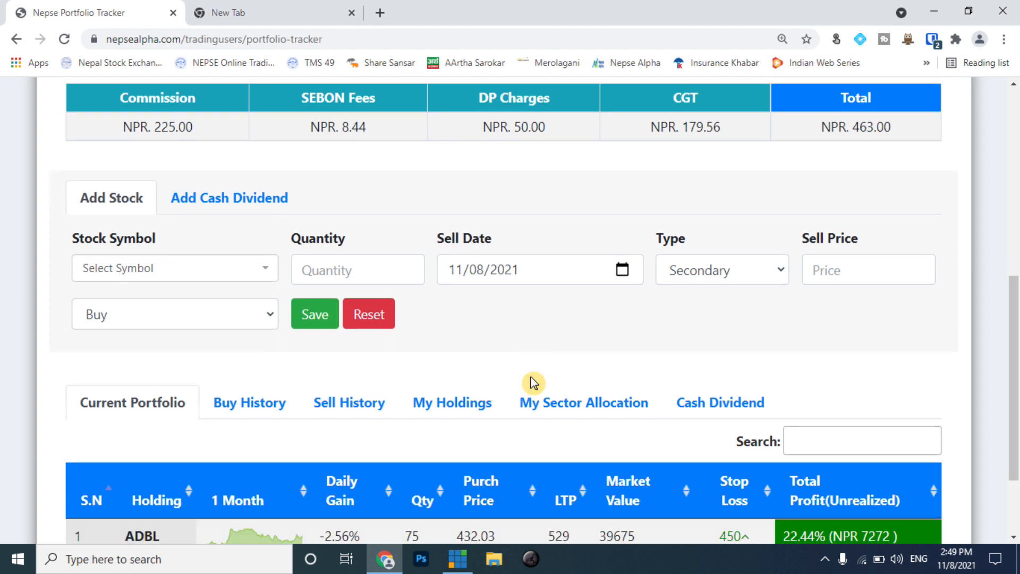
Reload the portfolio tracker page and set the type of the stock purchase to Secondary
scroll(431, 467, up, 3)
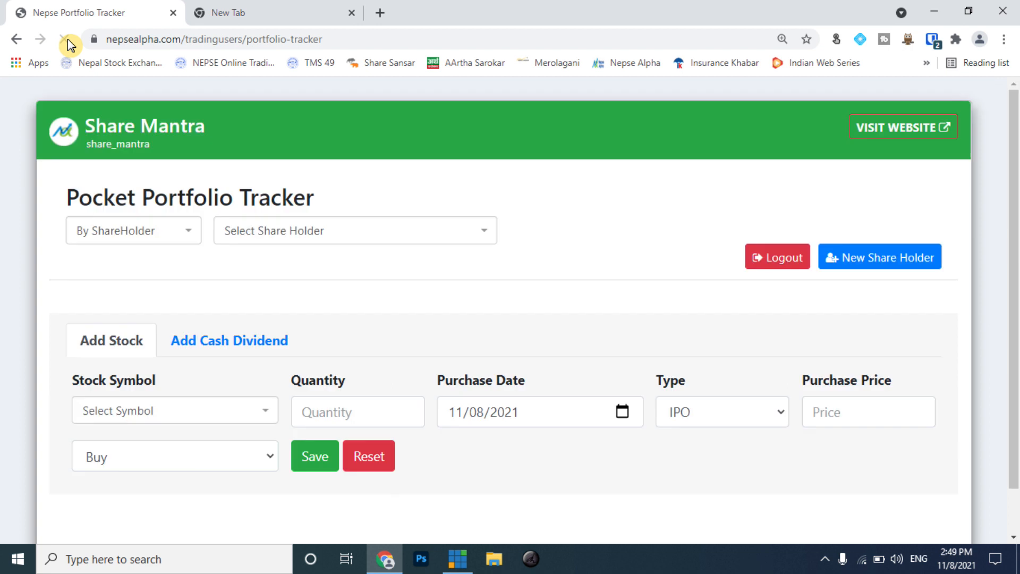
scroll(266, 372, down, 1)
click(268, 363)
click(267, 363)
click(768, 371)
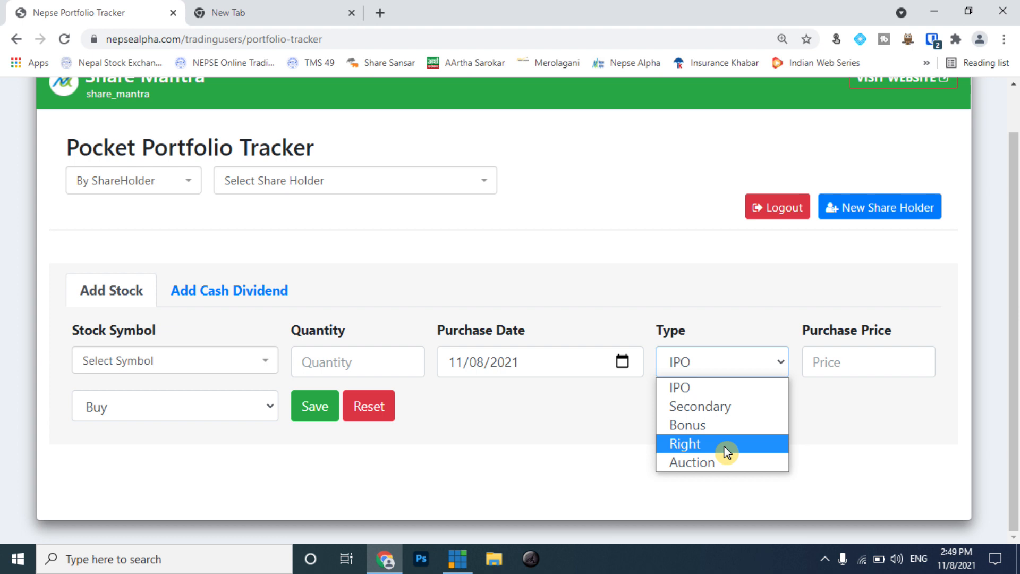
click(705, 409)
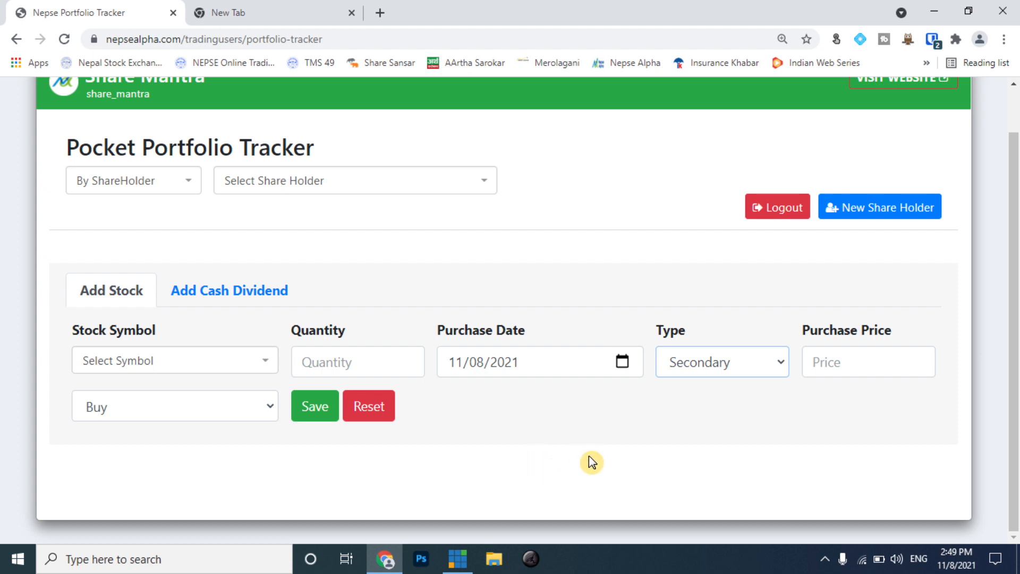
Open the form for creating a share holder and view the portfolio of share holder Share Mantra 2
scroll(591, 461, up, 1)
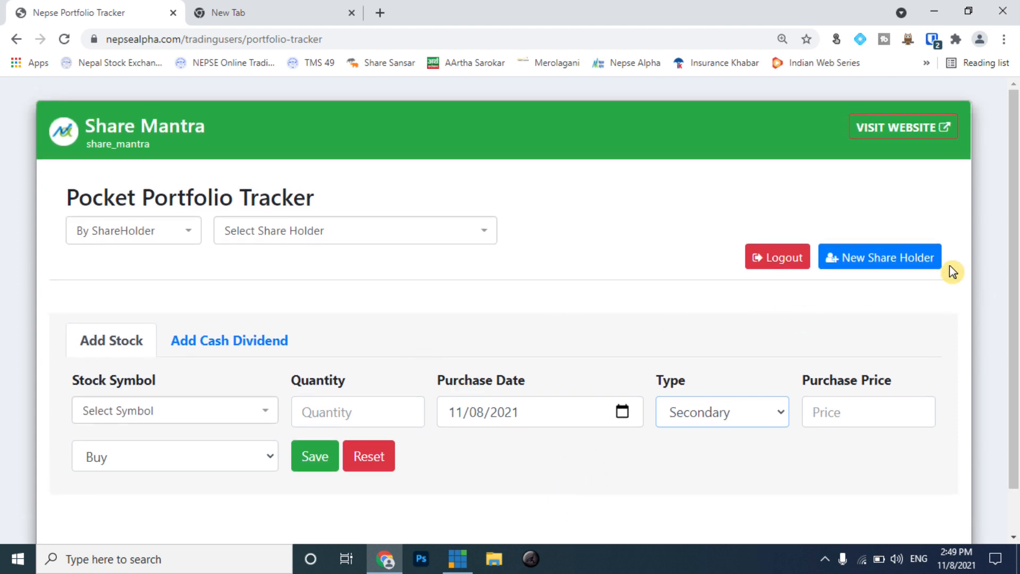
click(871, 261)
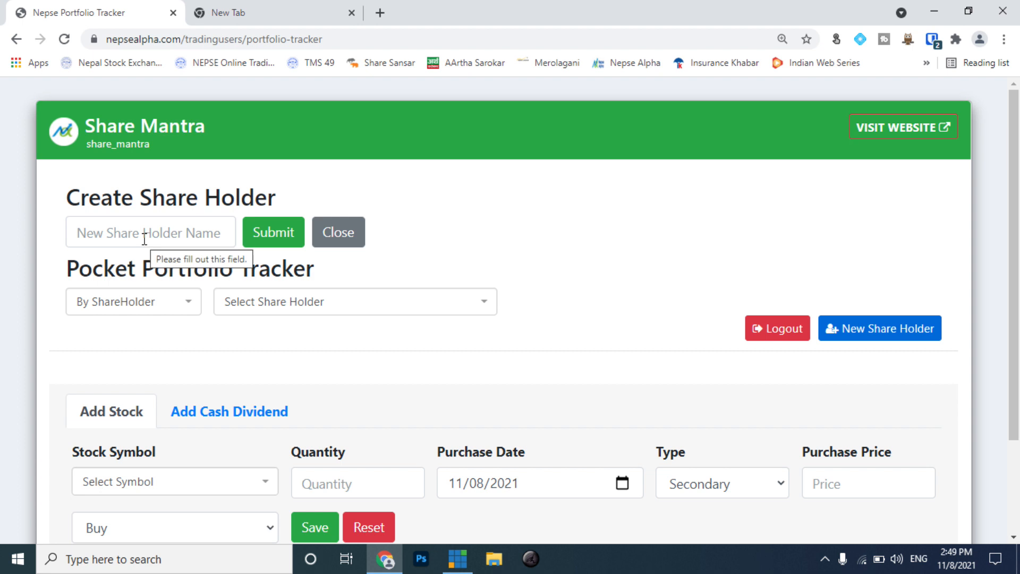
click(467, 307)
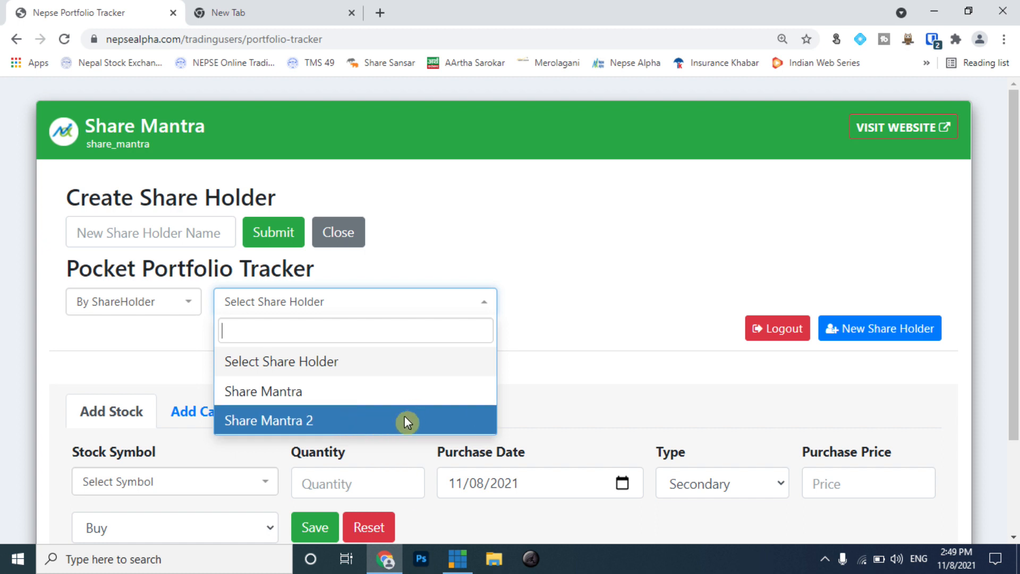
click(315, 421)
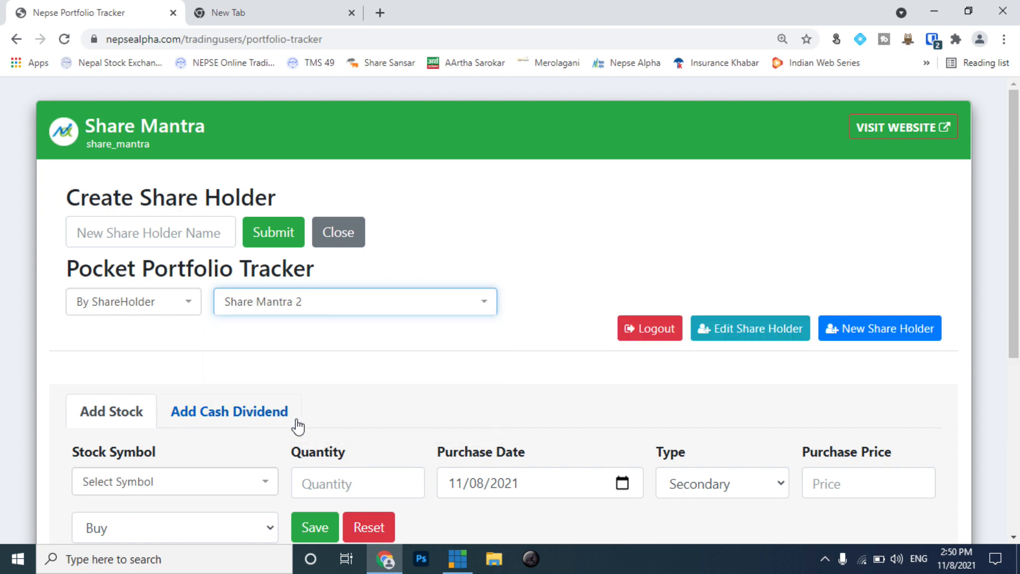
scroll(239, 468, down, 10)
scroll(234, 467, down, 2)
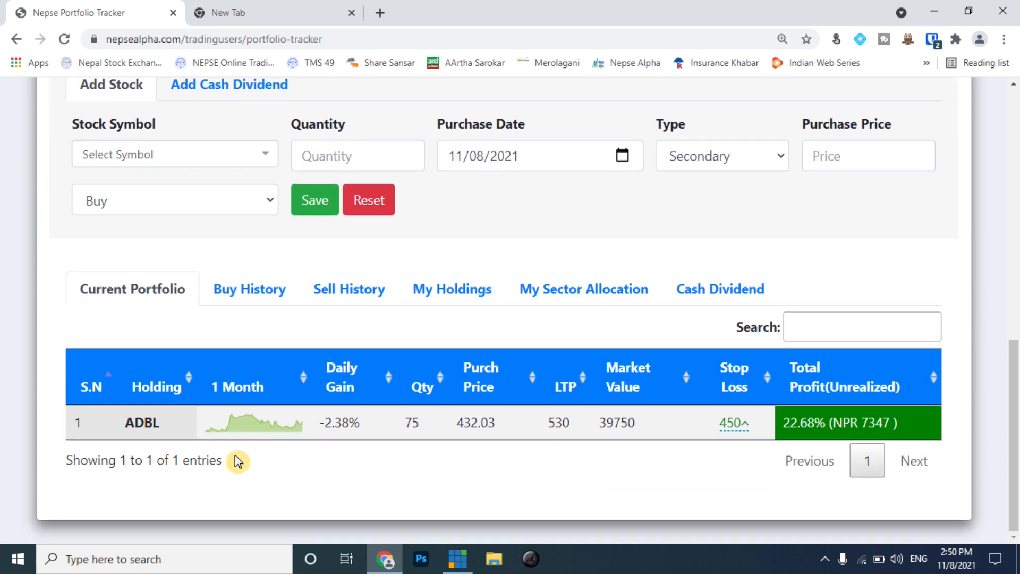
scroll(237, 460, up, 10)
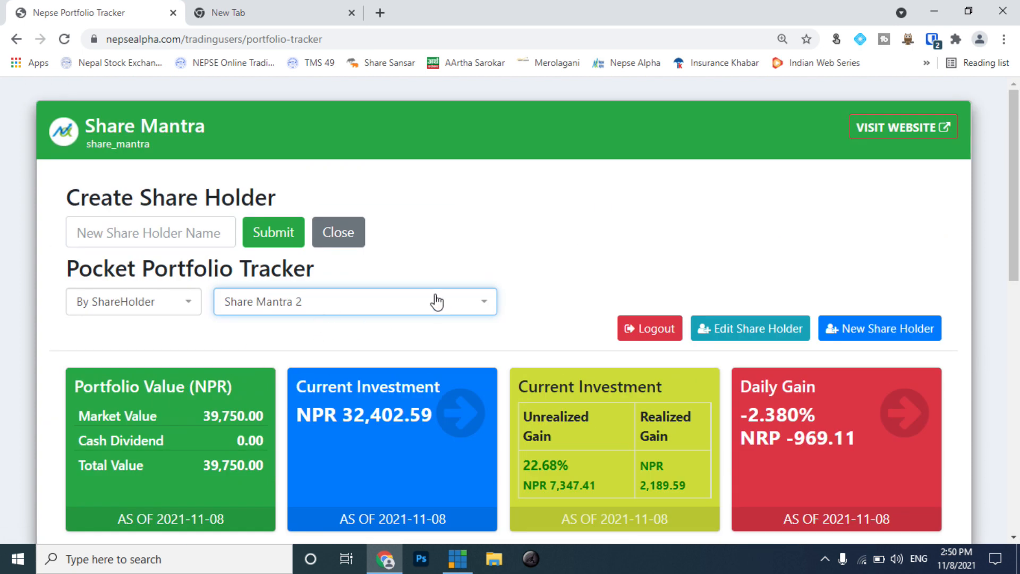
Switch the tracker to share holder Share Mantra and review its summary cards and current portfolio
click(436, 302)
click(257, 391)
scroll(351, 376, down, 1)
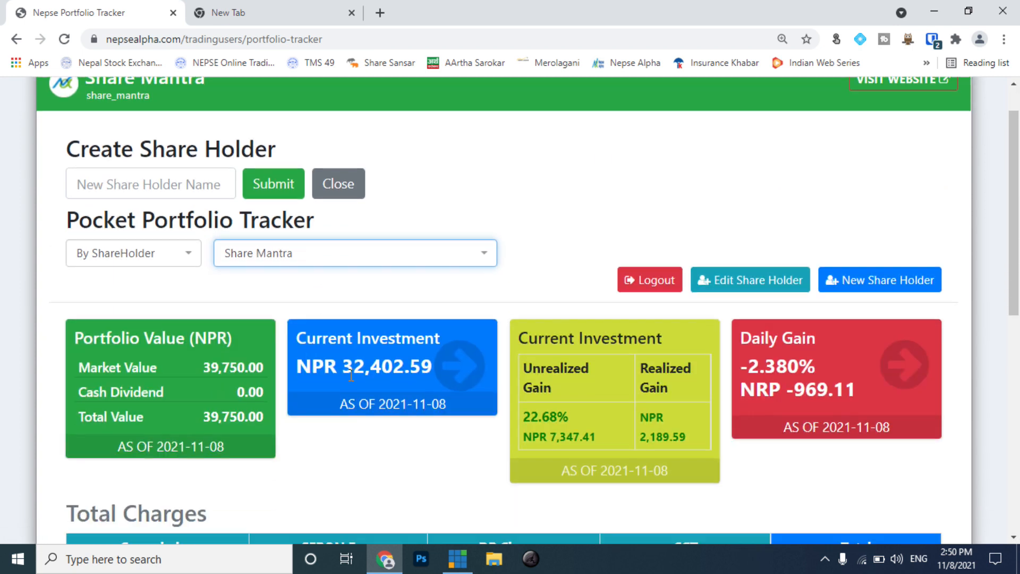
scroll(351, 376, down, 10)
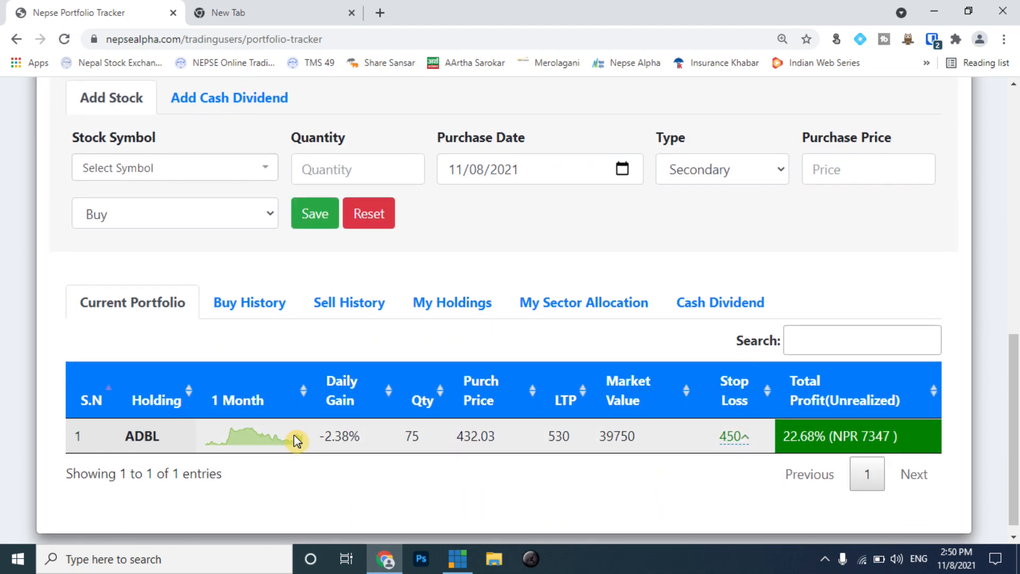
scroll(372, 382, up, 10)
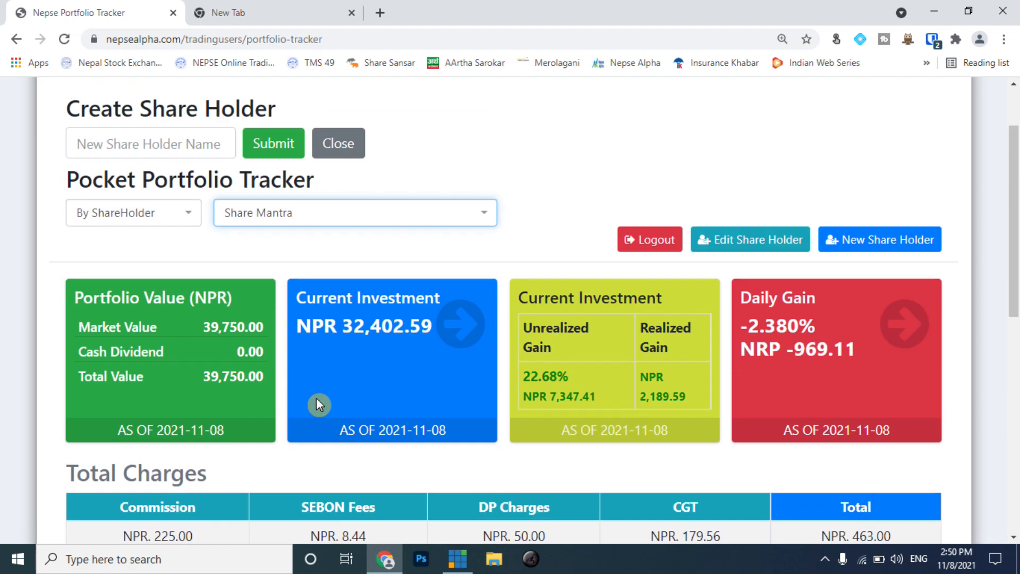
scroll(461, 298, up, 1)
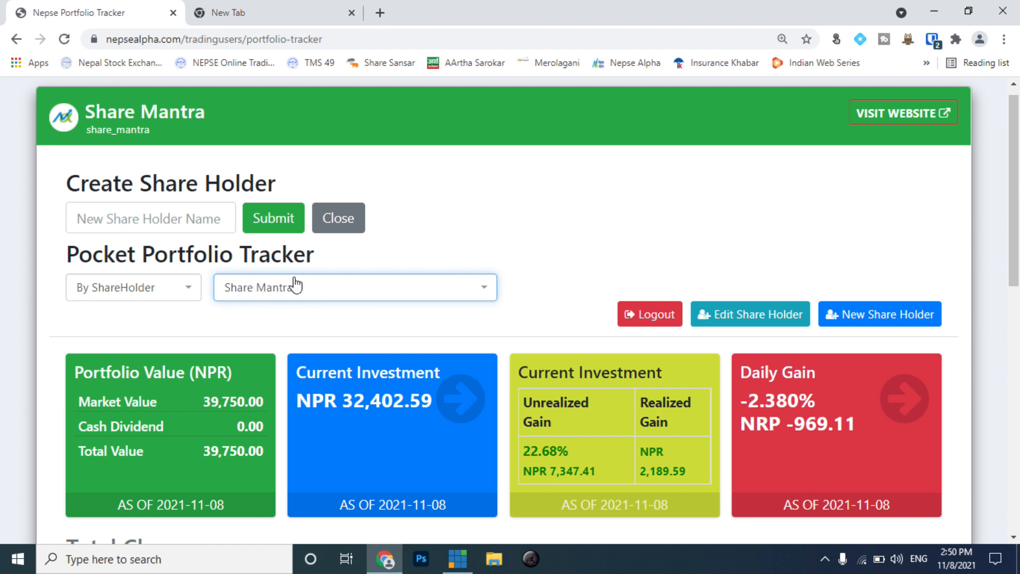
Open the edit form for share holder Share Mantra and inspect its name field
click(767, 318)
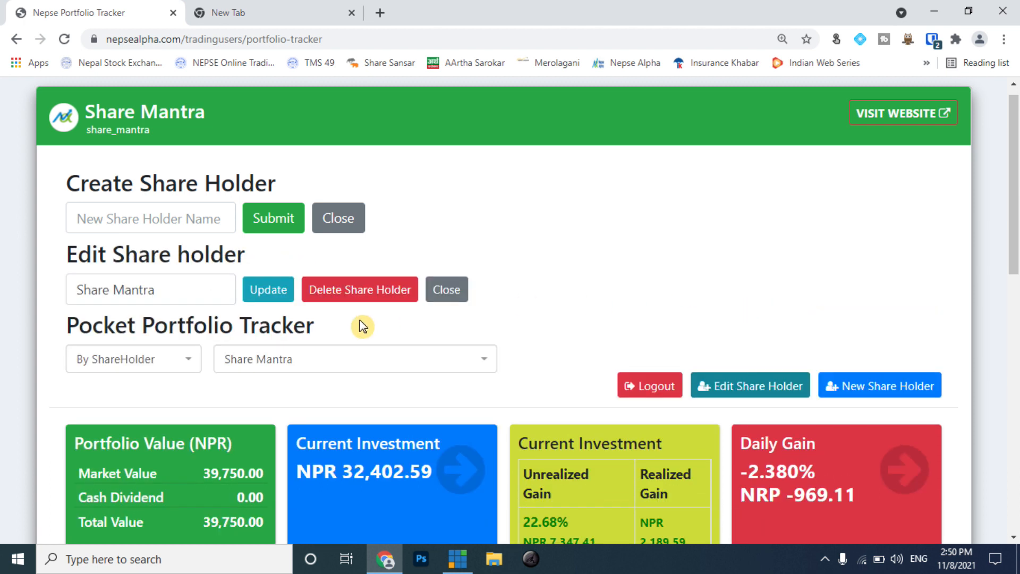
click(175, 290)
click(149, 326)
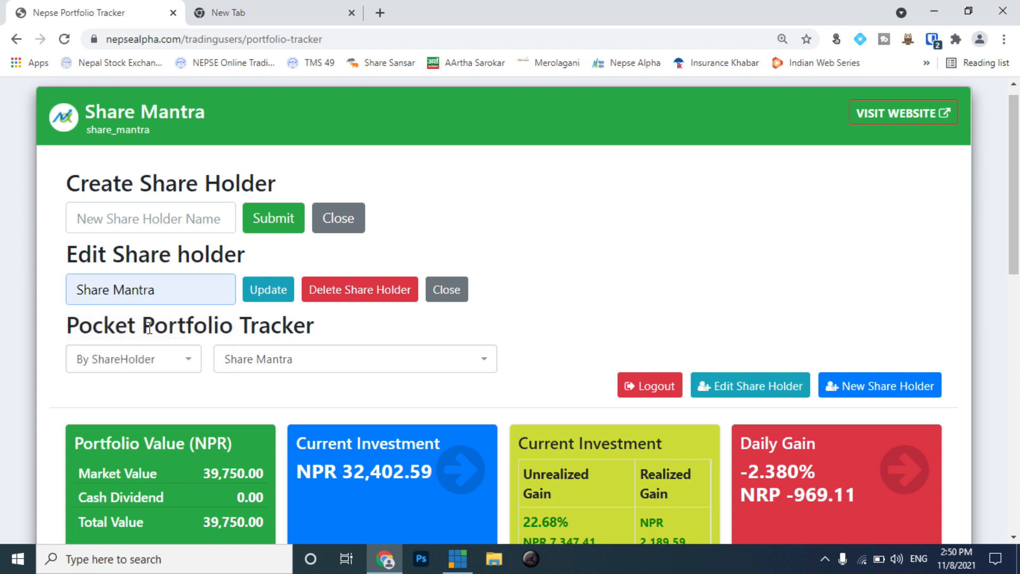
Delete the share holder open in the edit form, confirm the deletion, and select Share Mantra from the share holder list
click(366, 299)
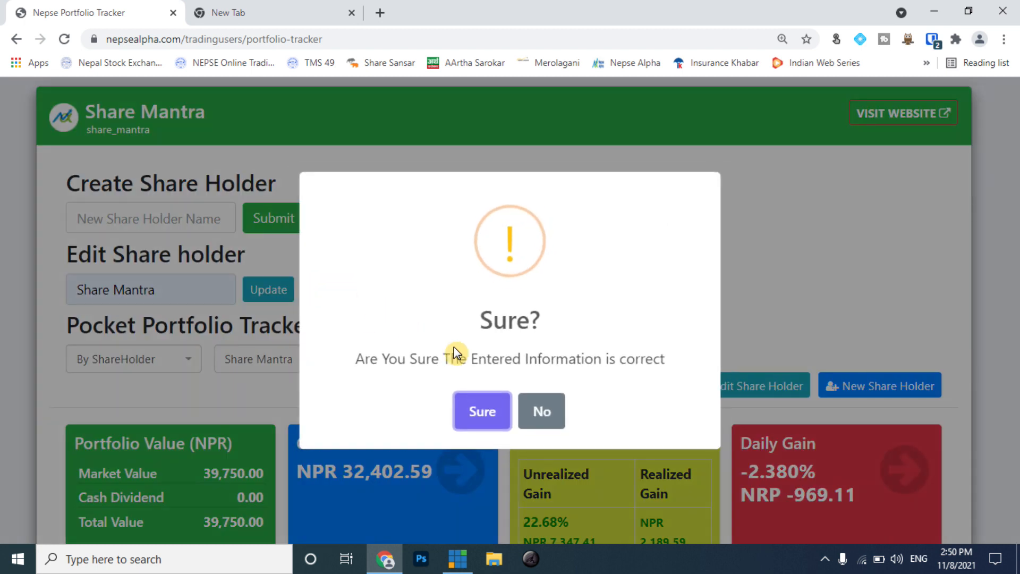
click(479, 412)
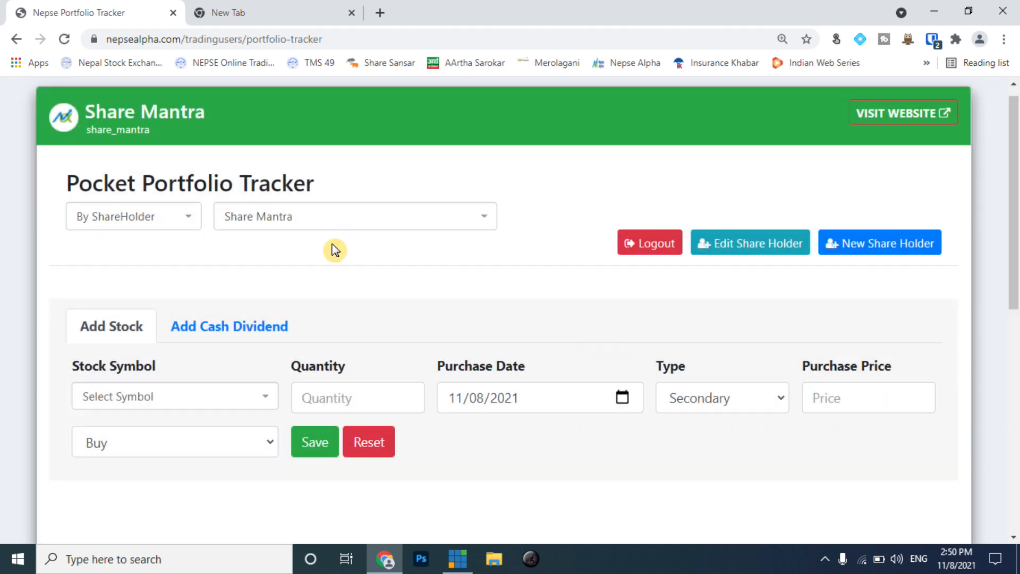
click(494, 218)
scroll(420, 326, up, 1)
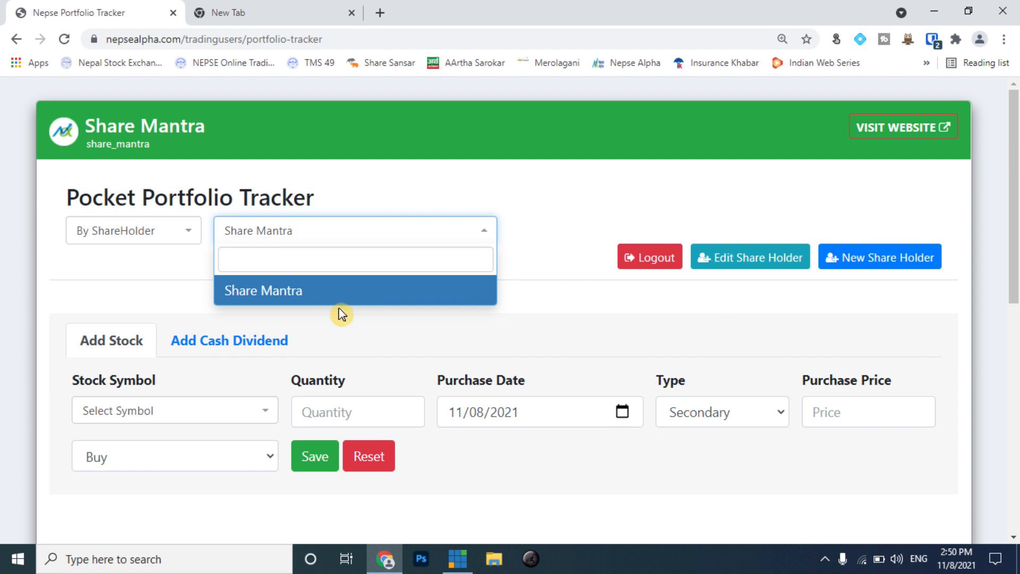
click(322, 304)
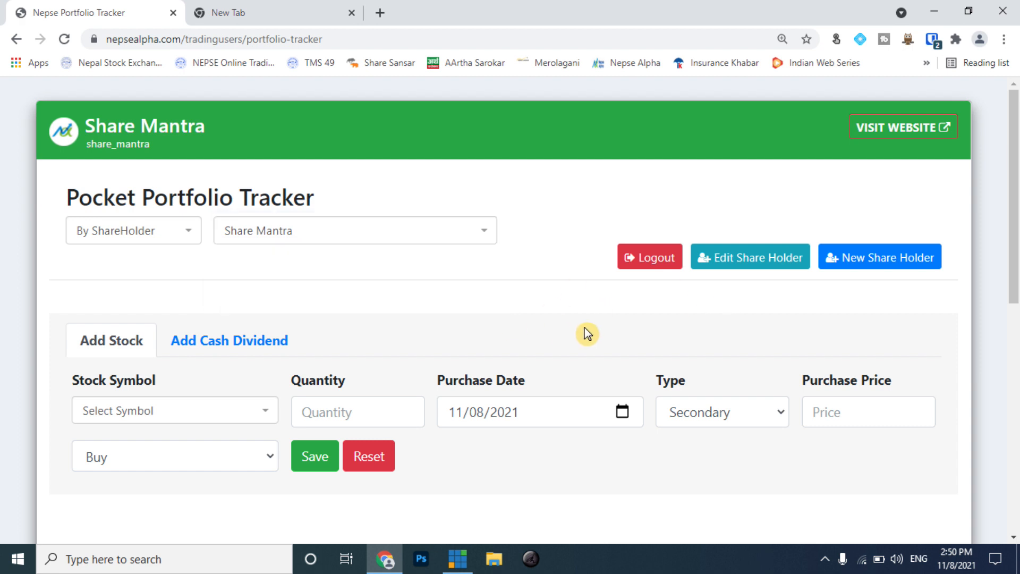
Delete the remaining share holder Share Mantra and check the portfolio page and share holder list
click(753, 257)
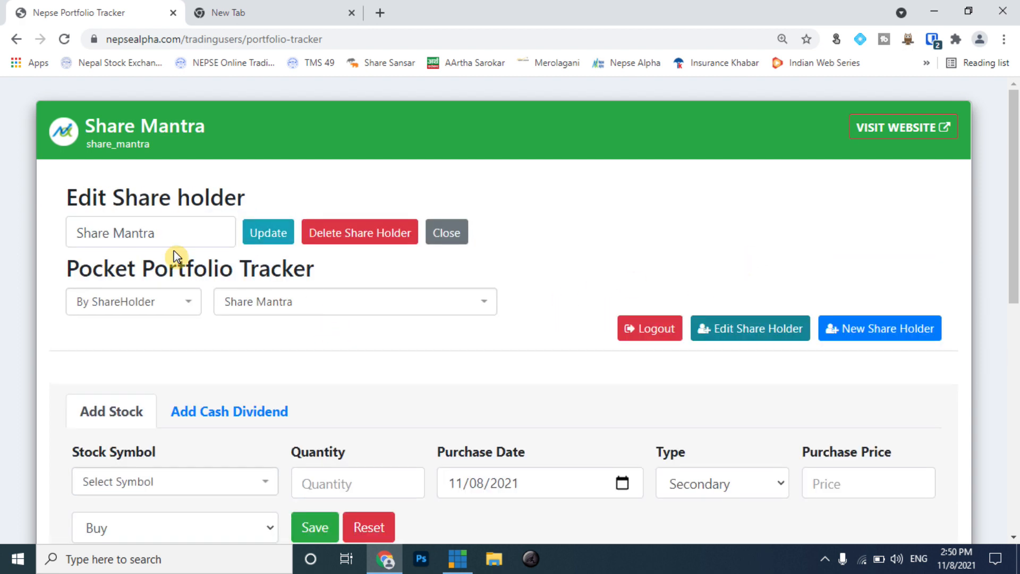
click(346, 237)
click(481, 412)
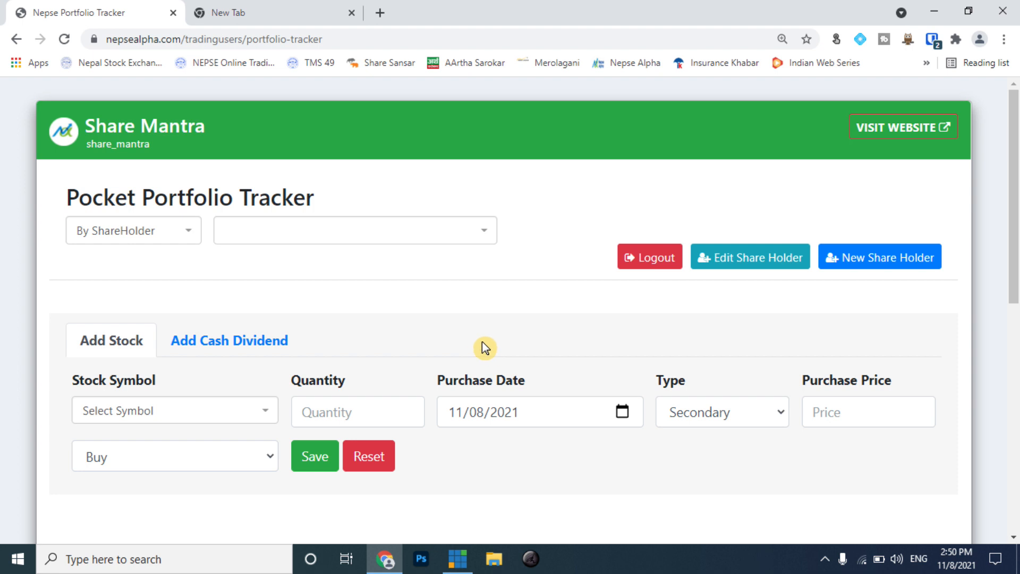
scroll(453, 380, down, 7)
scroll(452, 399, up, 7)
click(330, 232)
click(330, 232)
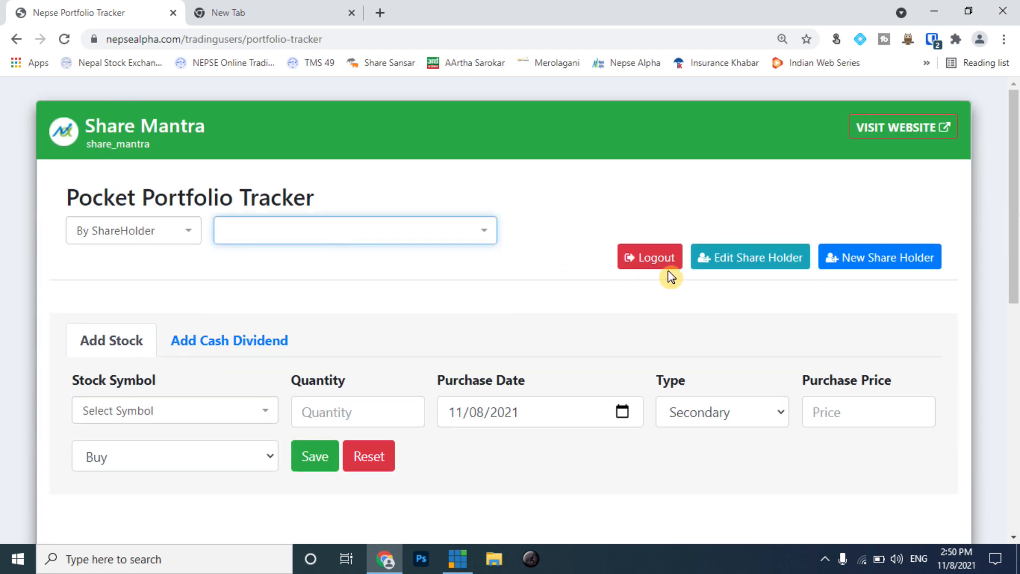
Create a new share holder named Share Mantra and look over its portfolio page
click(866, 260)
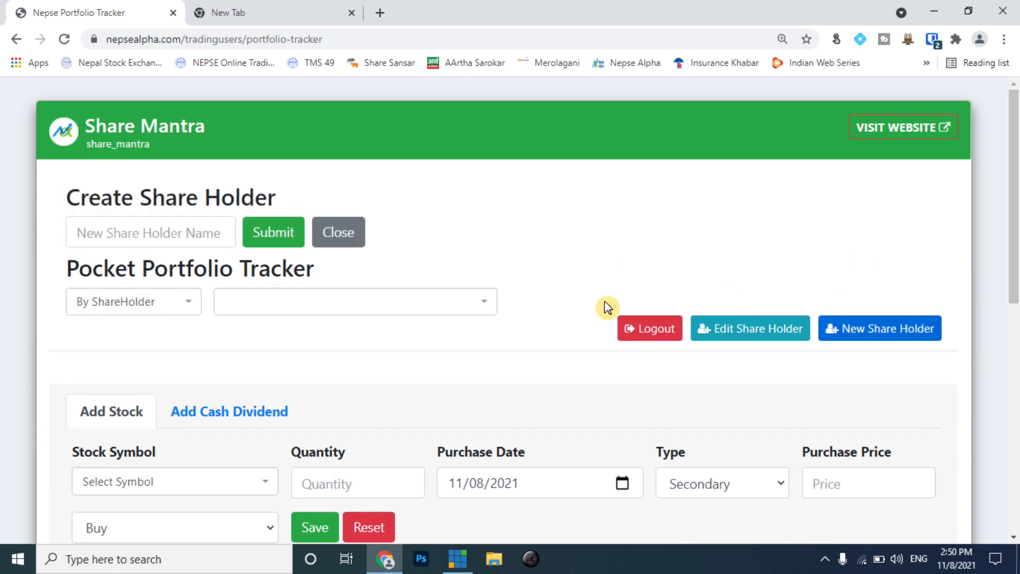
click(127, 241)
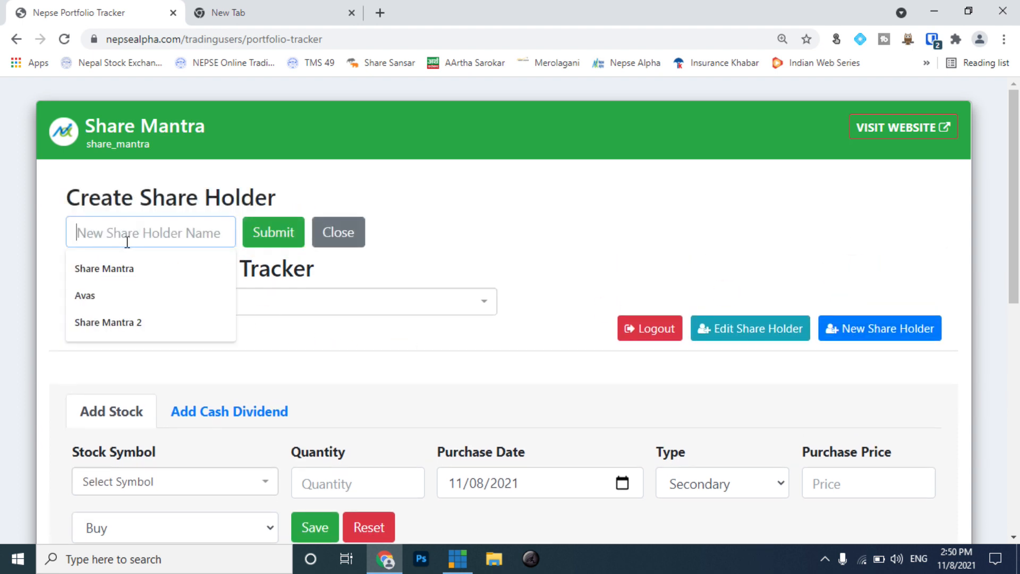
click(114, 270)
click(259, 232)
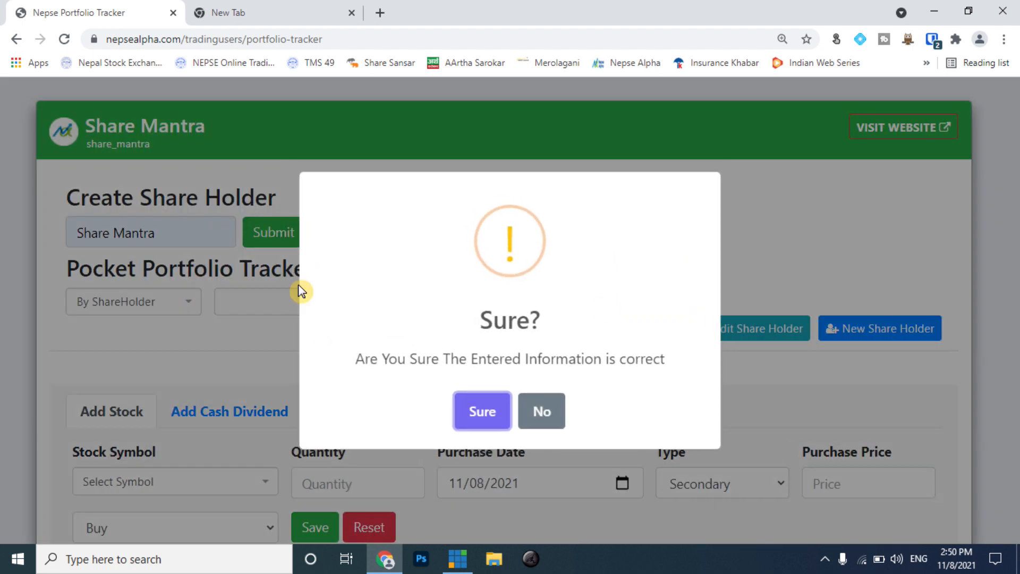
click(483, 413)
scroll(462, 445, down, 4)
scroll(458, 442, up, 4)
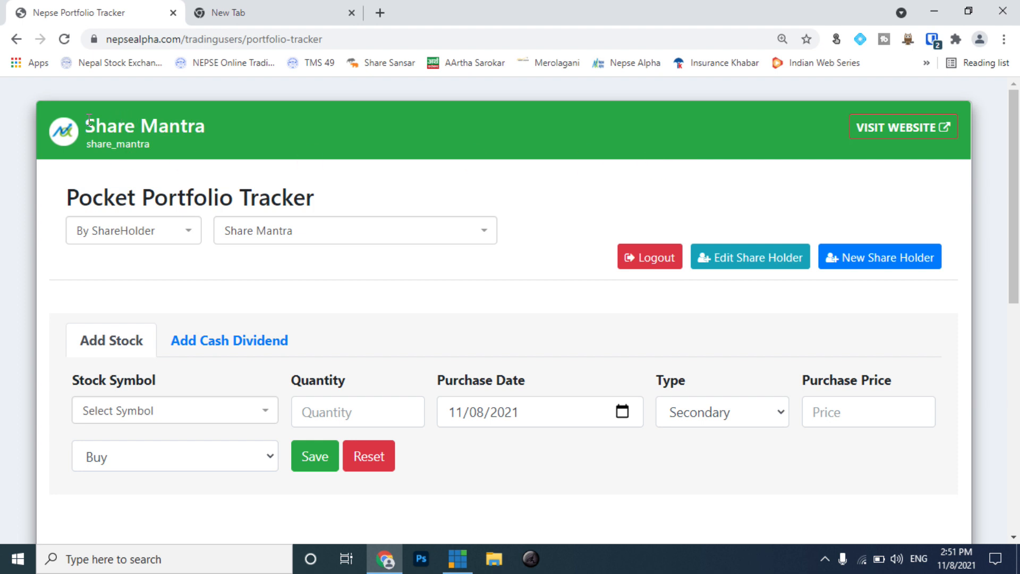
Visit the Nepse Alpha website, open its Technical Analysis Chart and show the Pocket Portfolio options
click(887, 128)
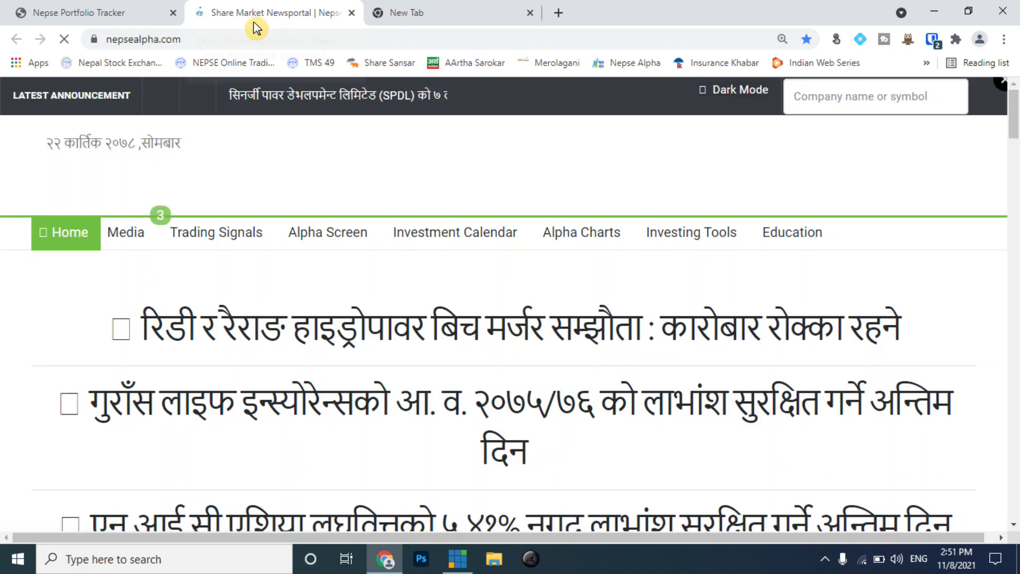
mouse_move(607, 260)
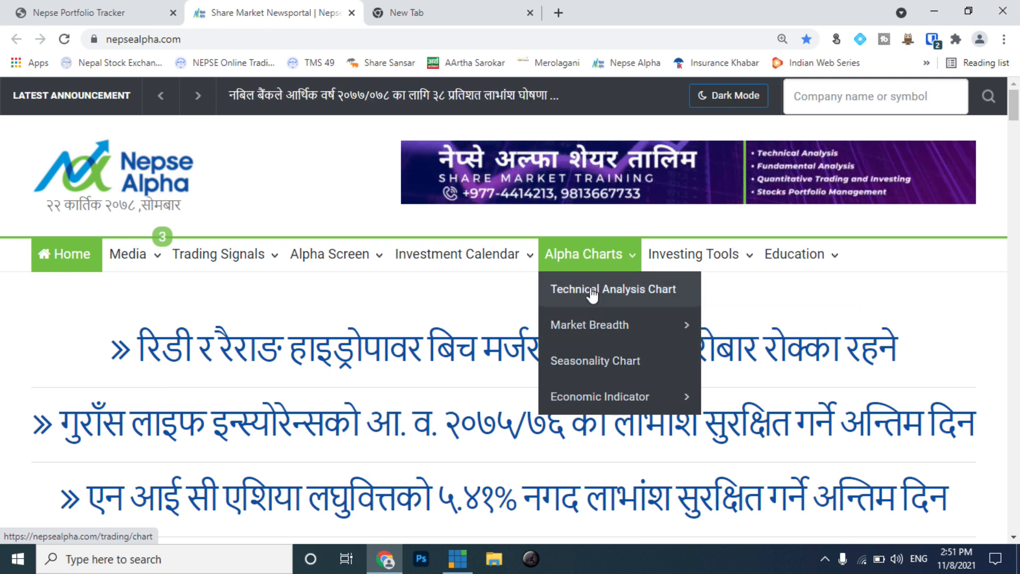
click(592, 295)
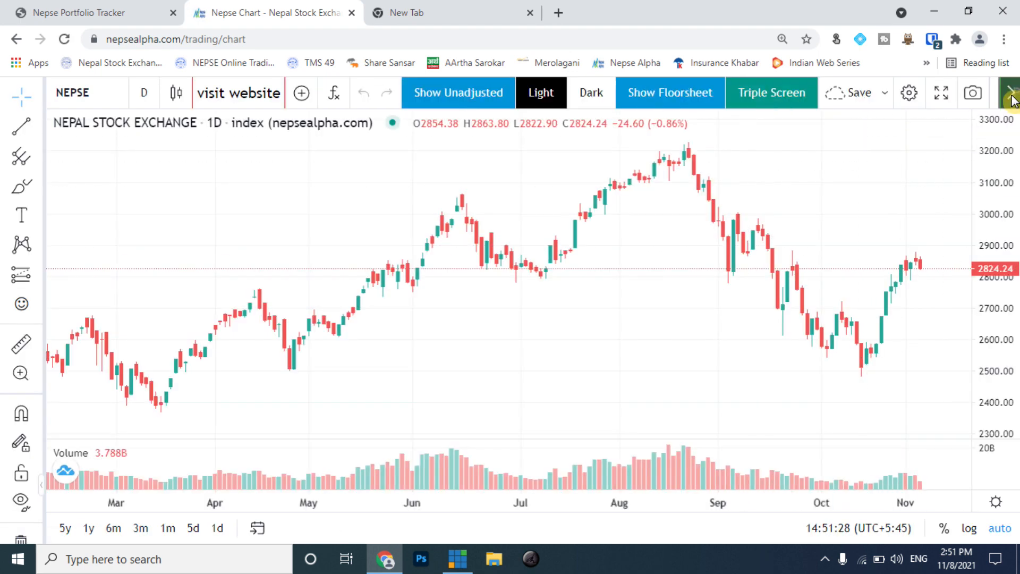
click(1011, 100)
click(948, 103)
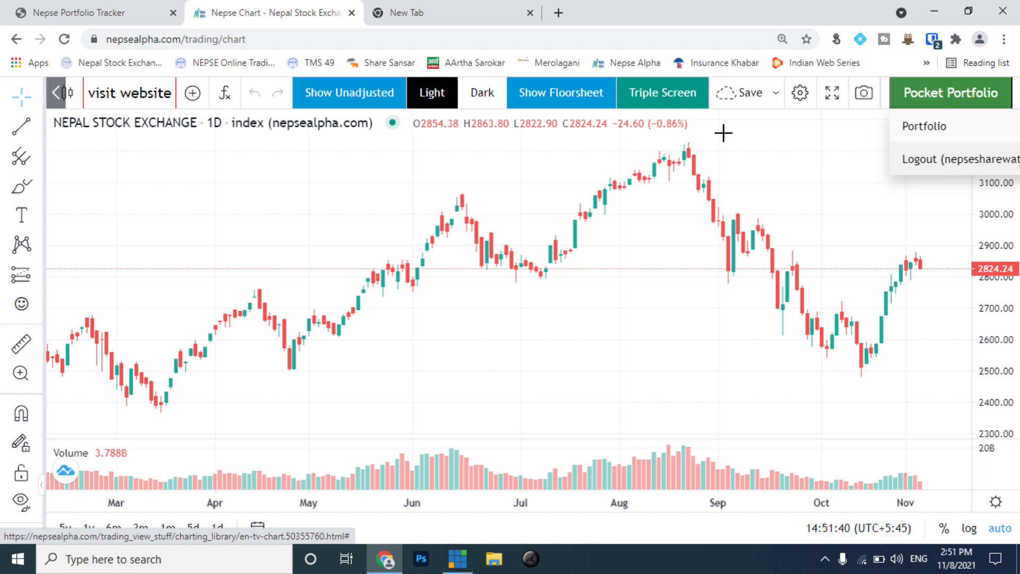
Load the saved Nabil Bank chart layout and close the layout list
click(776, 94)
click(786, 166)
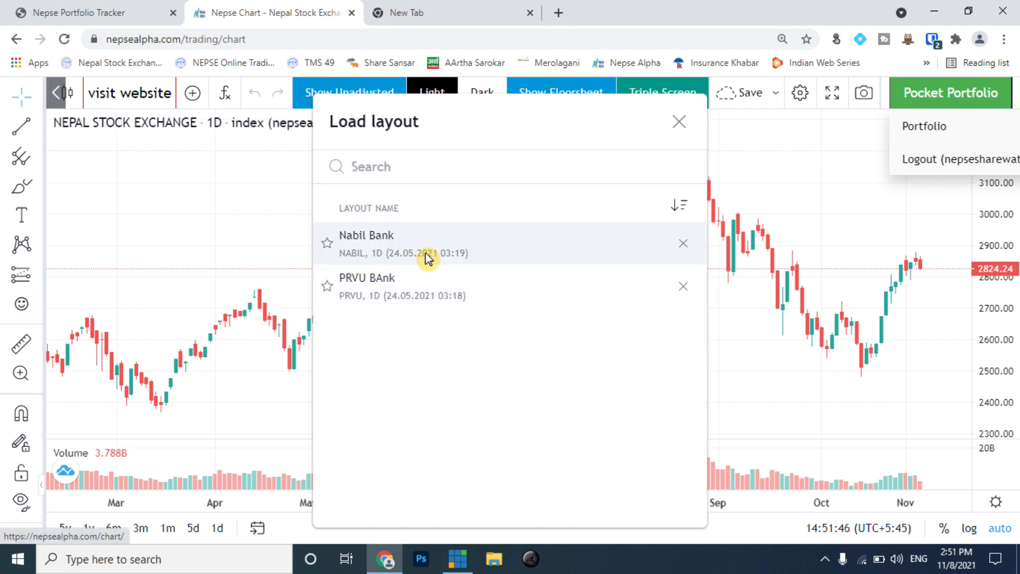
click(388, 256)
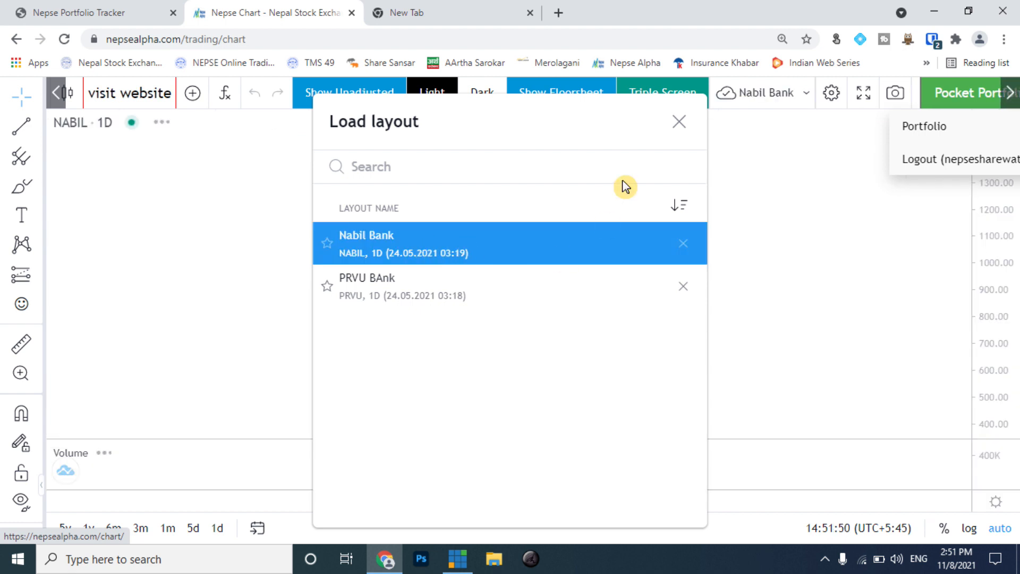
click(680, 123)
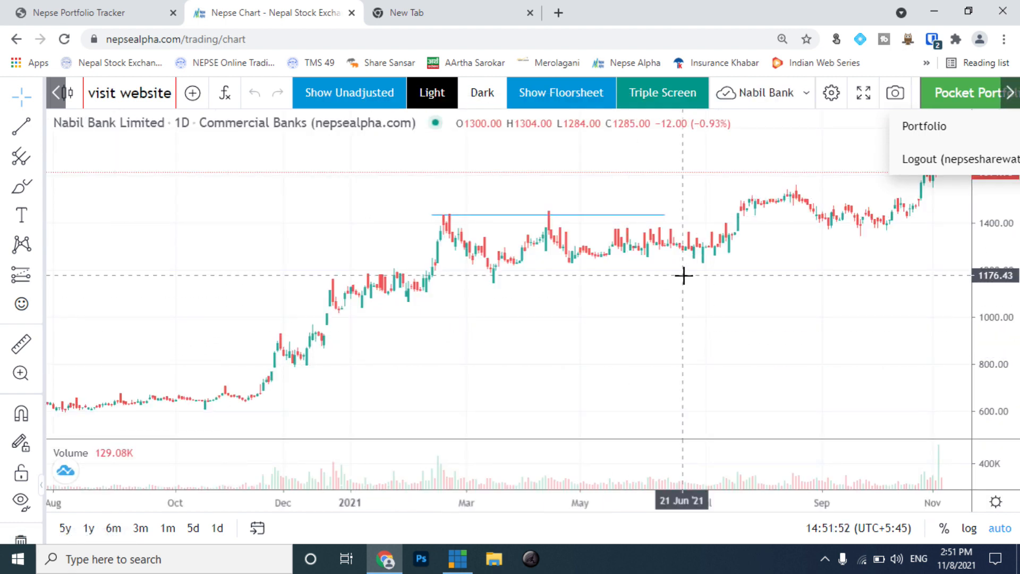
Examine the Nabil Bank daily price chart and the horizontal line drawn across its early 2021 peaks
scroll(627, 335, up, 3)
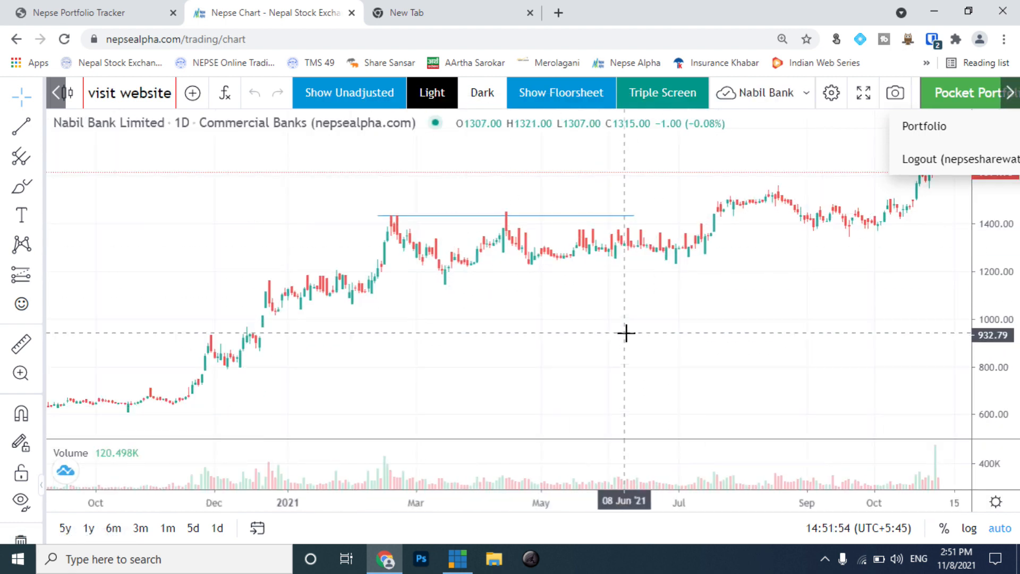
scroll(626, 333, down, 2)
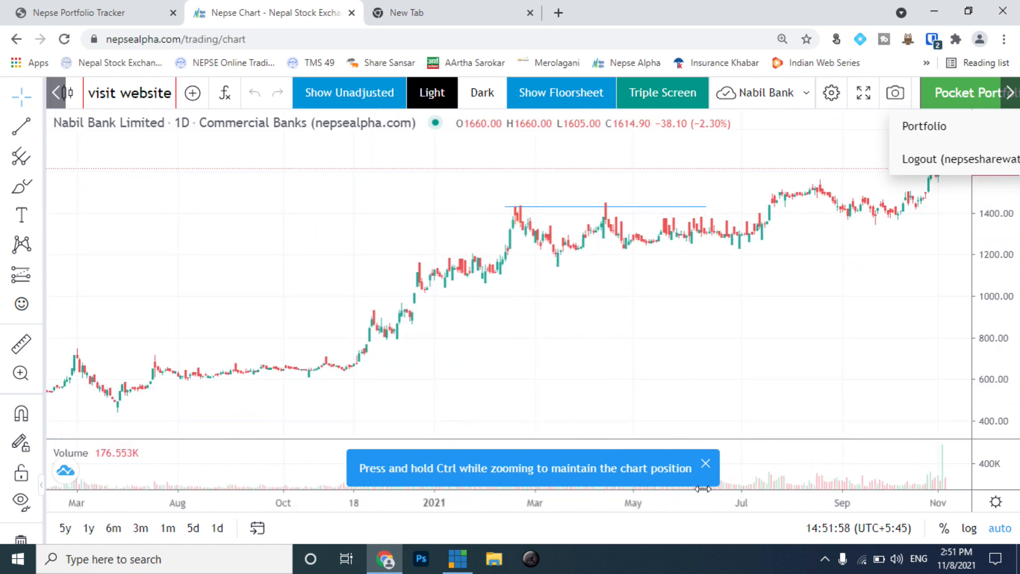
click(709, 468)
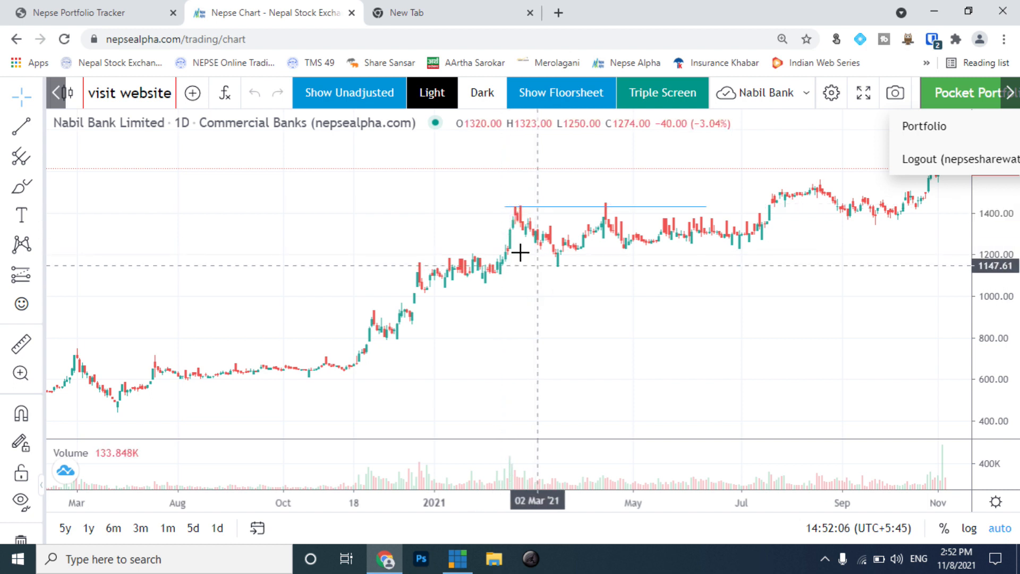
click(505, 217)
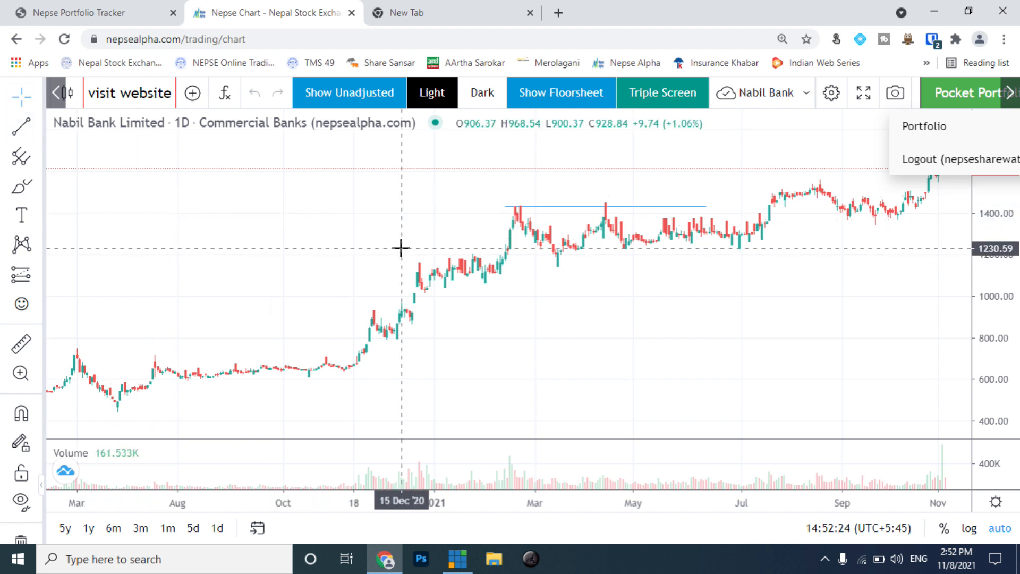
click(691, 207)
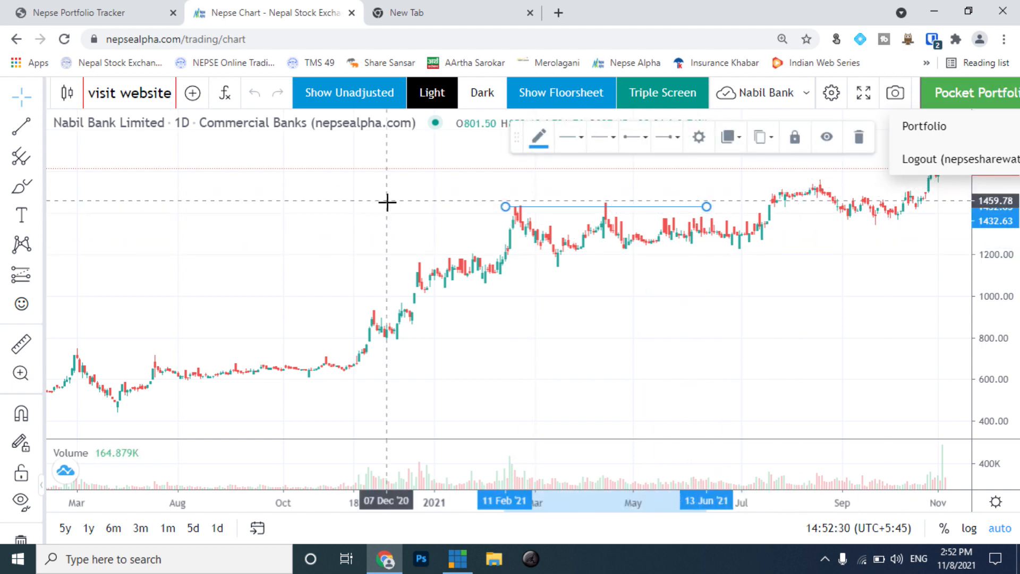
click(359, 220)
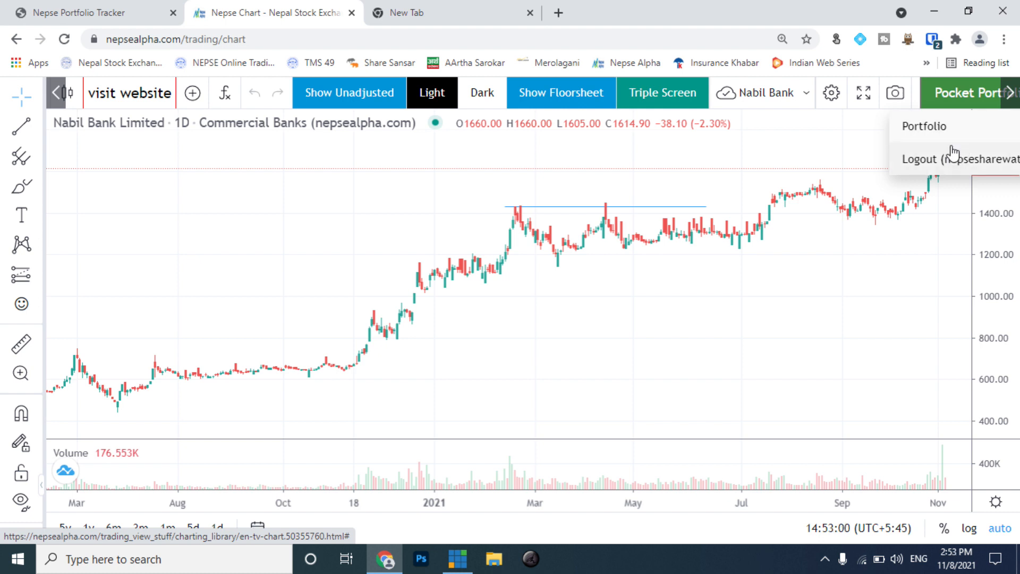
Switch from the browser to vMix and request to stop the running recording
click(934, 11)
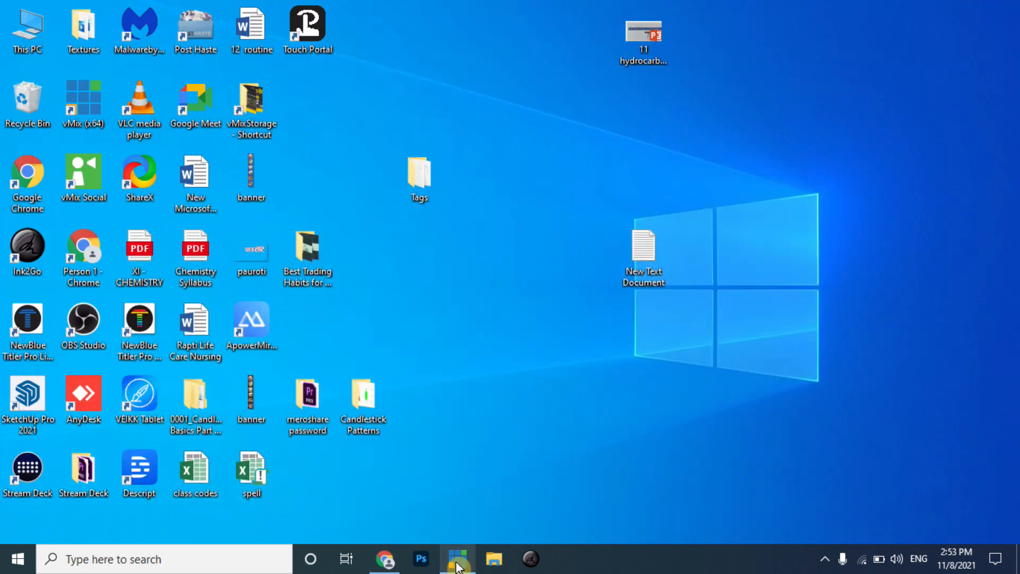
click(456, 565)
click(160, 517)
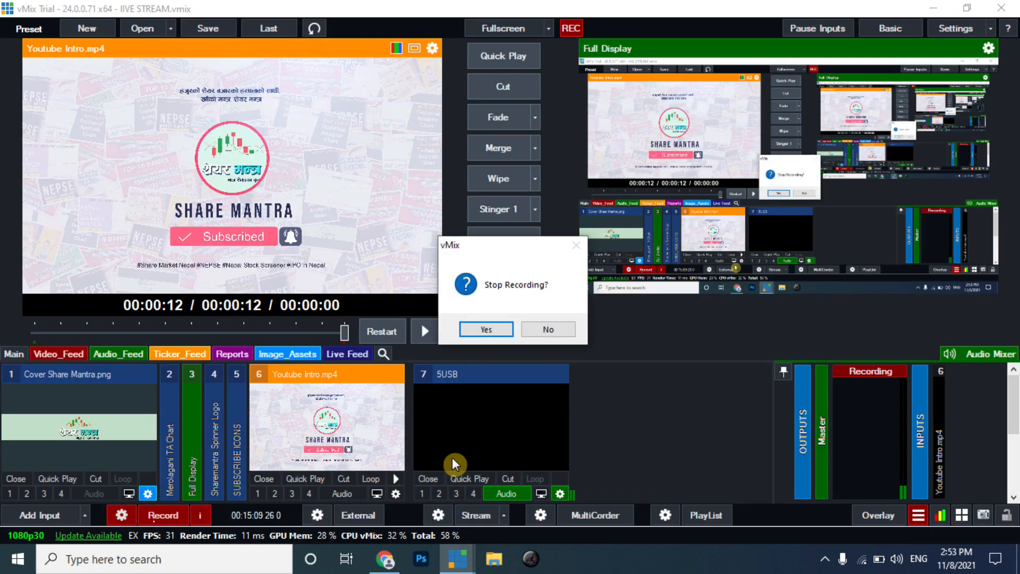